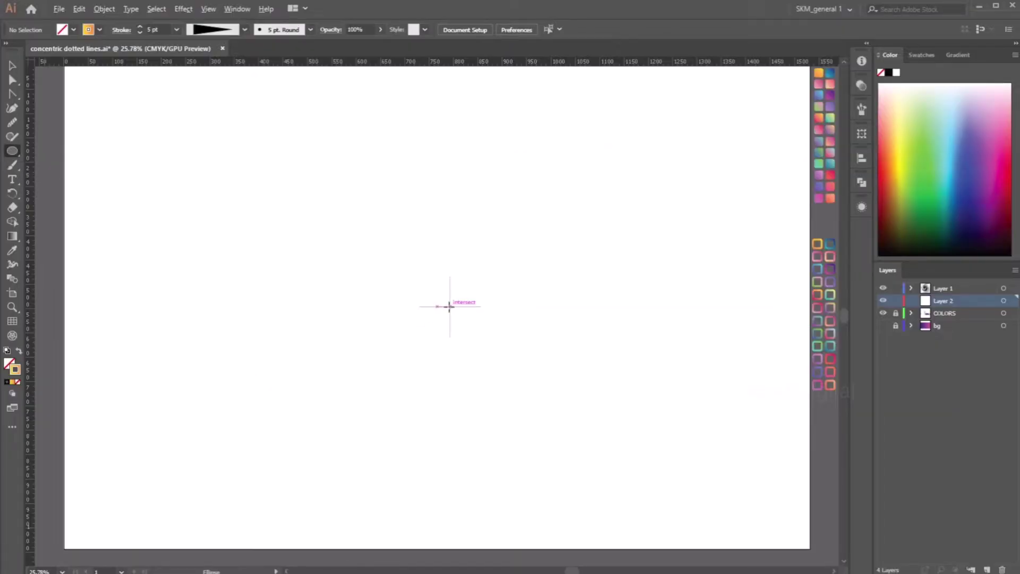
Draw a circle about 750 mm wide centred on the guide cross and sample the yellow-to-orange gradient stroke from the outlined swatches onto it
{"action": "left_click", "coordinate": [424, 303]}
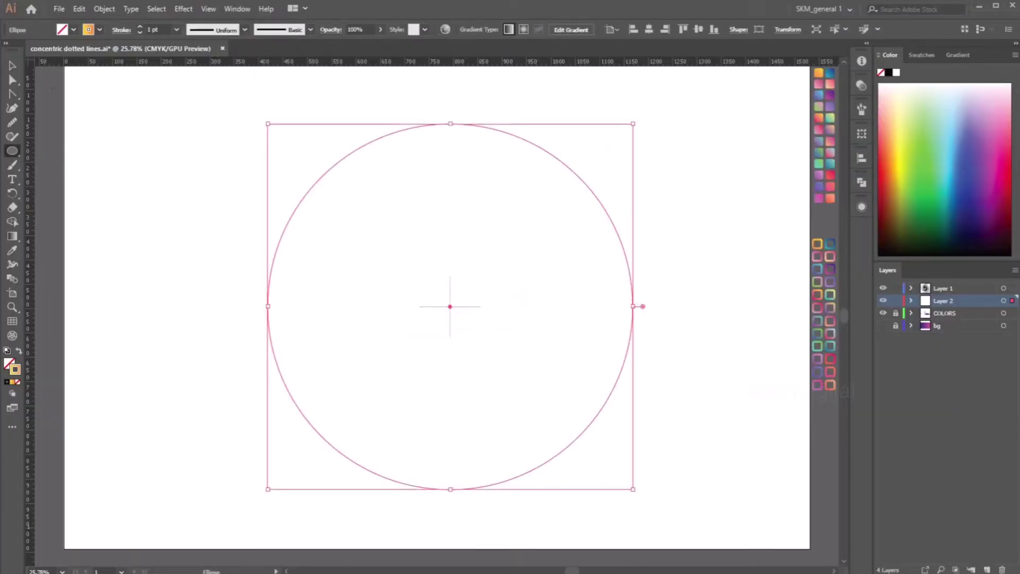
{"action": "left_click", "coordinate": [12, 250]}
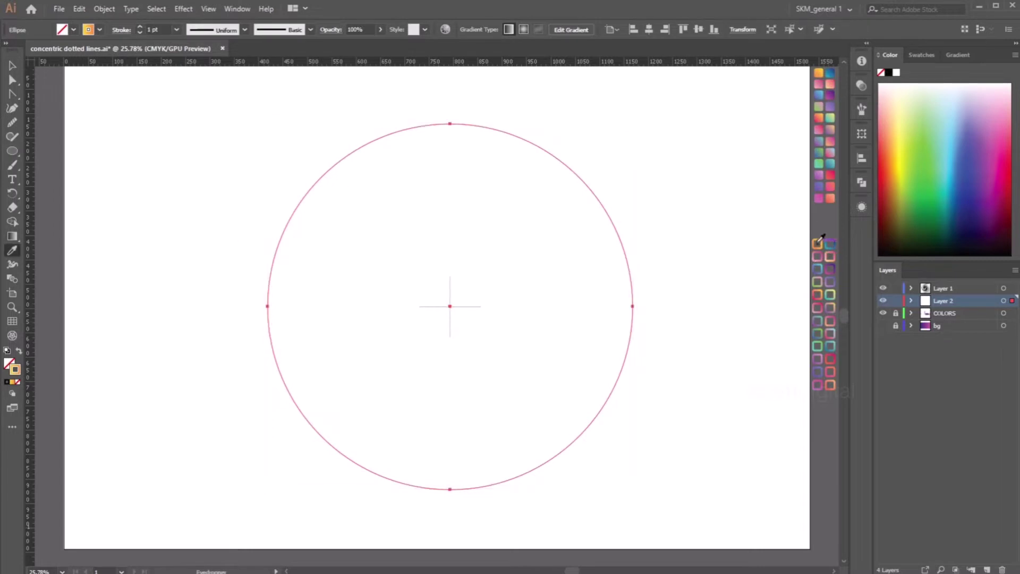
{"action": "left_click", "coordinate": [817, 242]}
{"action": "left_click", "coordinate": [12, 65]}
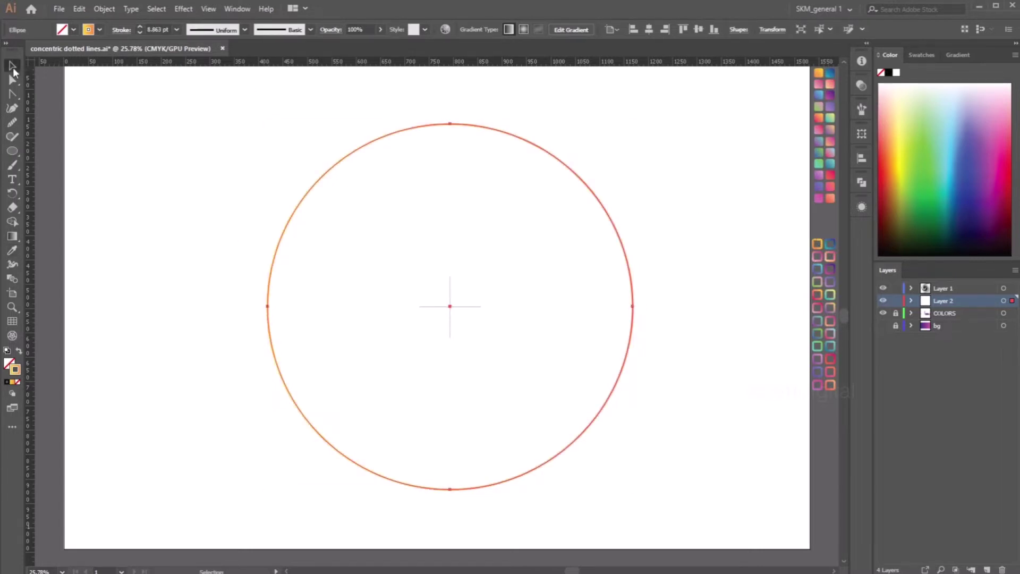
{"action": "left_click", "coordinate": [648, 182]}
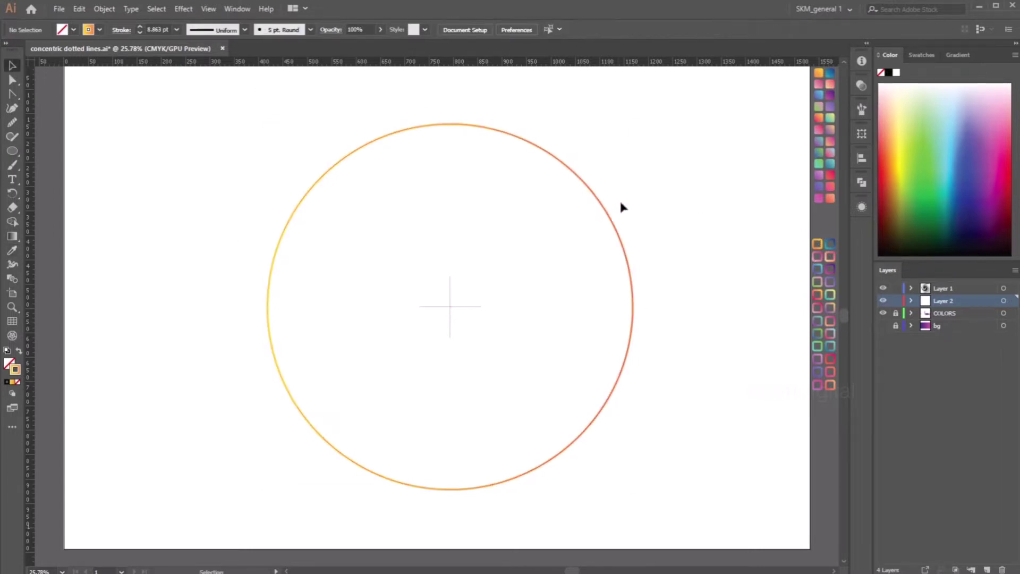
Set the circle's stroke weight to 60 pt
{"action": "left_click", "coordinate": [605, 206]}
{"action": "left_click", "coordinate": [176, 29]}
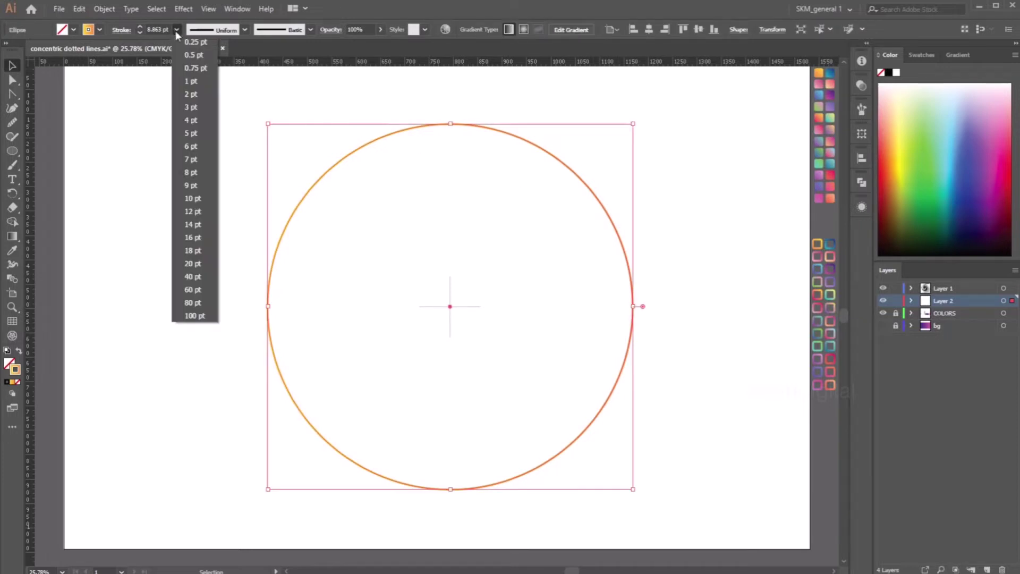
{"action": "left_click", "coordinate": [208, 276]}
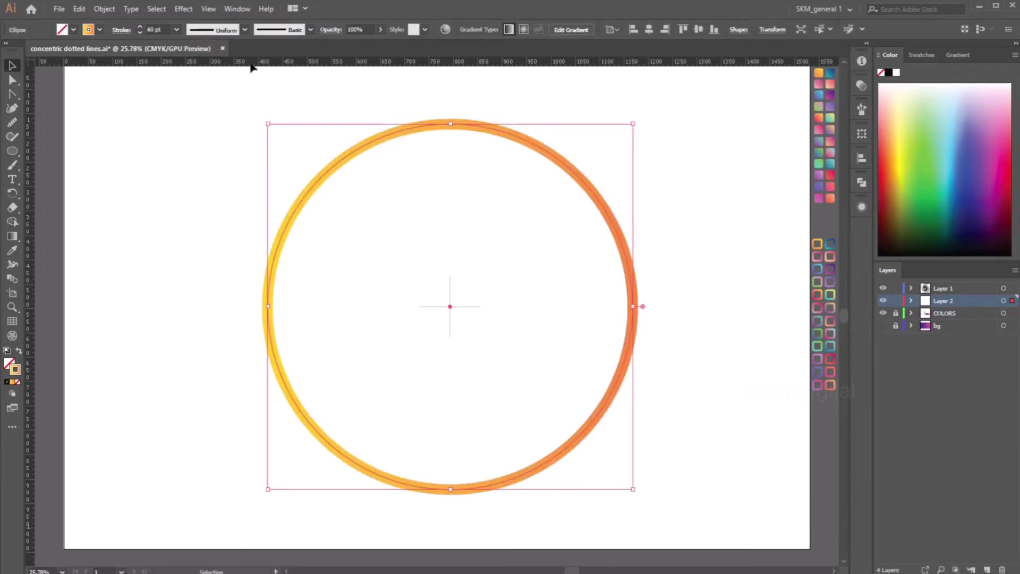
Give the circle's stroke a round cap, round join and a dashed line with a 0 pt dash and 75 pt gap
{"action": "left_click", "coordinate": [119, 30]}
{"action": "left_click", "coordinate": [53, 60]}
{"action": "left_click", "coordinate": [53, 76]}
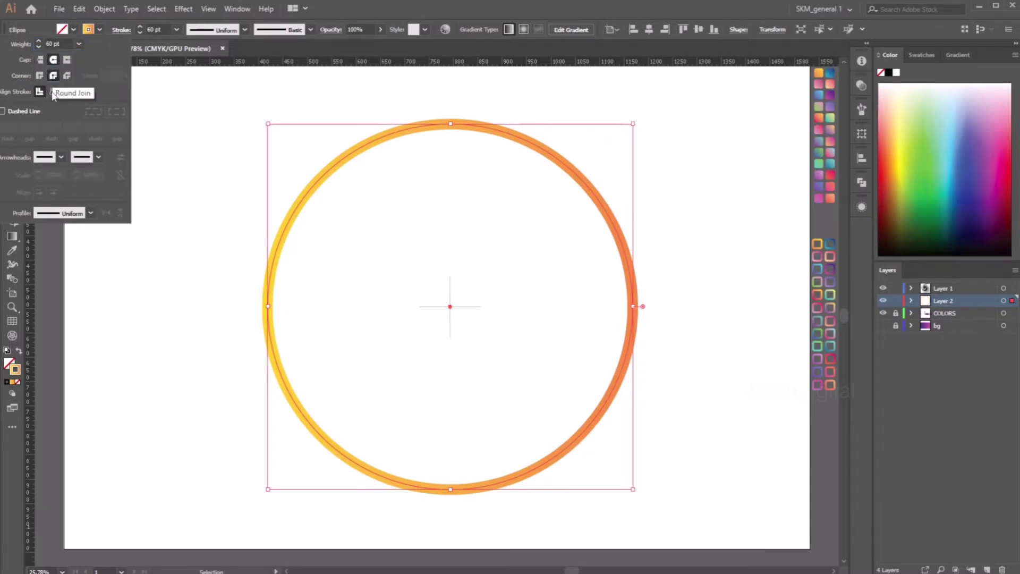
{"action": "left_click", "coordinate": [18, 110]}
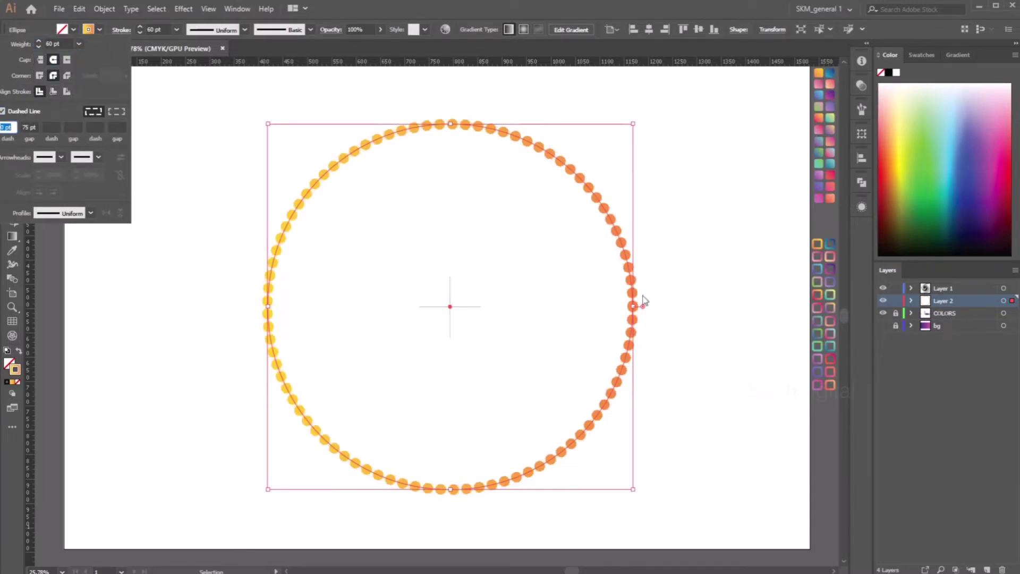
Apply the tapered triangular width profile to the dotted stroke so the dots shrink around the circle
{"action": "left_click", "coordinate": [90, 213]}
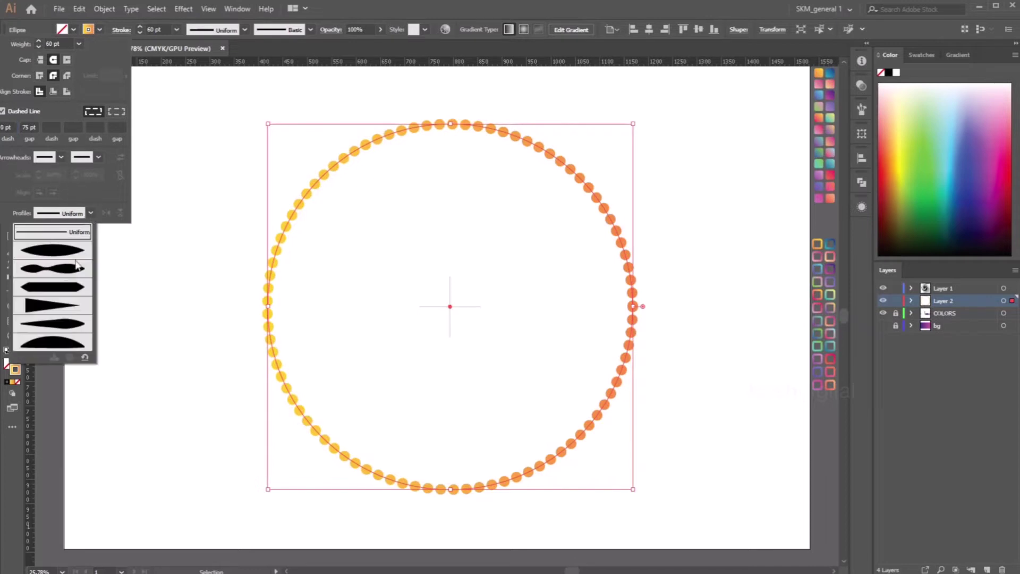
{"action": "left_click", "coordinate": [51, 306]}
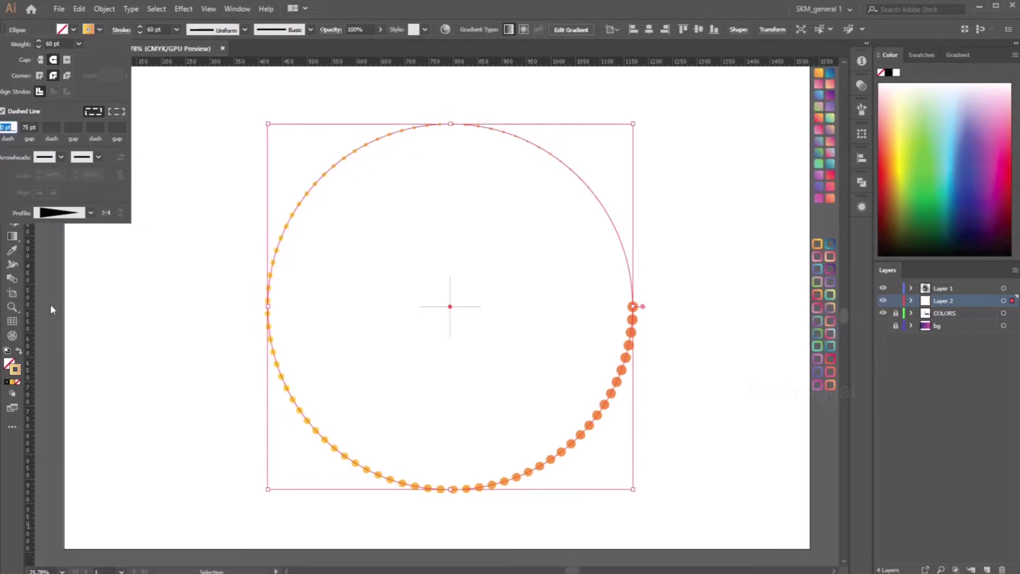
{"action": "left_click", "coordinate": [680, 259]}
{"action": "left_click", "coordinate": [658, 292]}
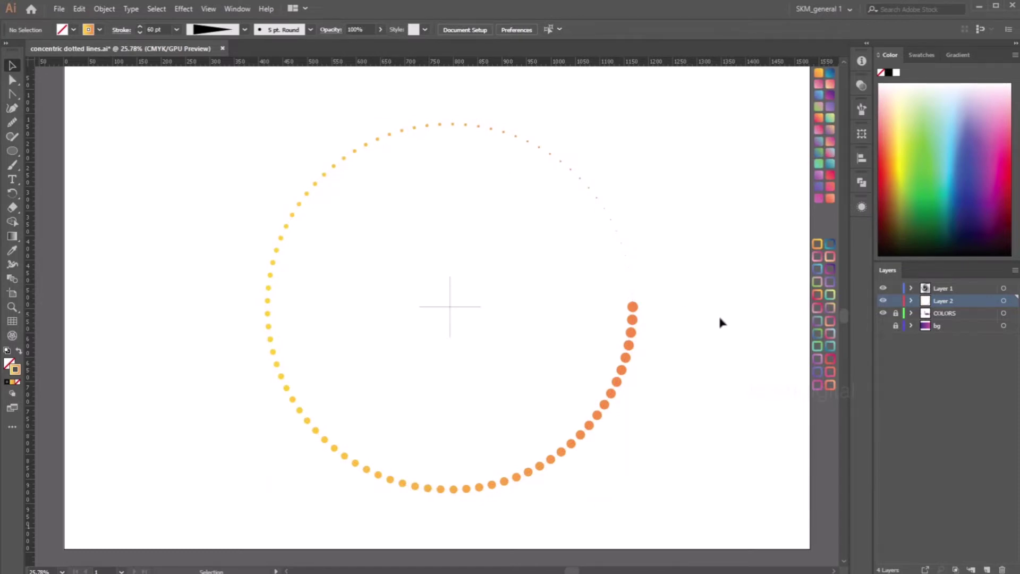
Add a Distort & Transform Transform effect to the dotted circle, scaling it 95% horizontally and vertically with the preview on
{"action": "left_click", "coordinate": [635, 336]}
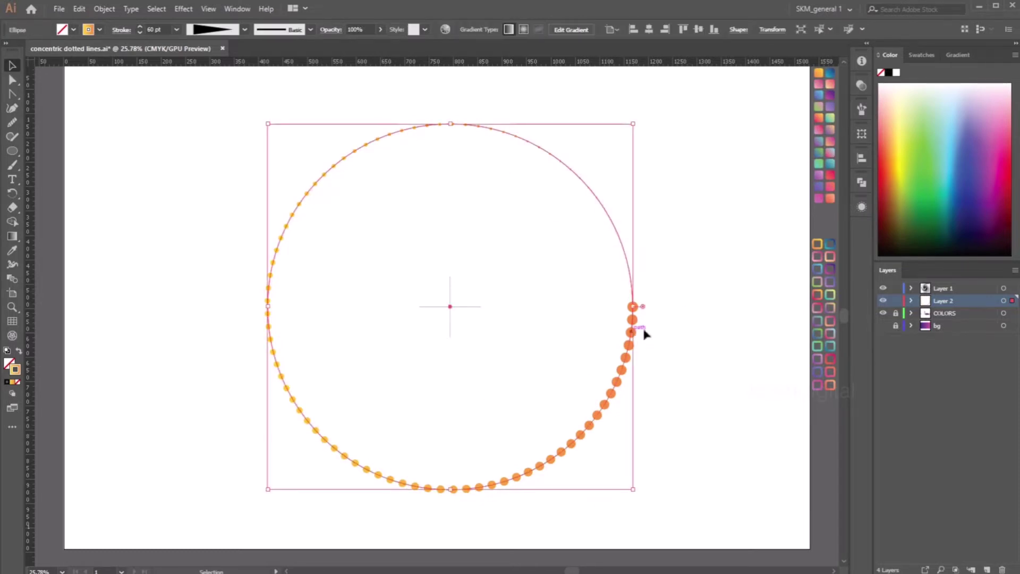
{"action": "left_click", "coordinate": [187, 9]}
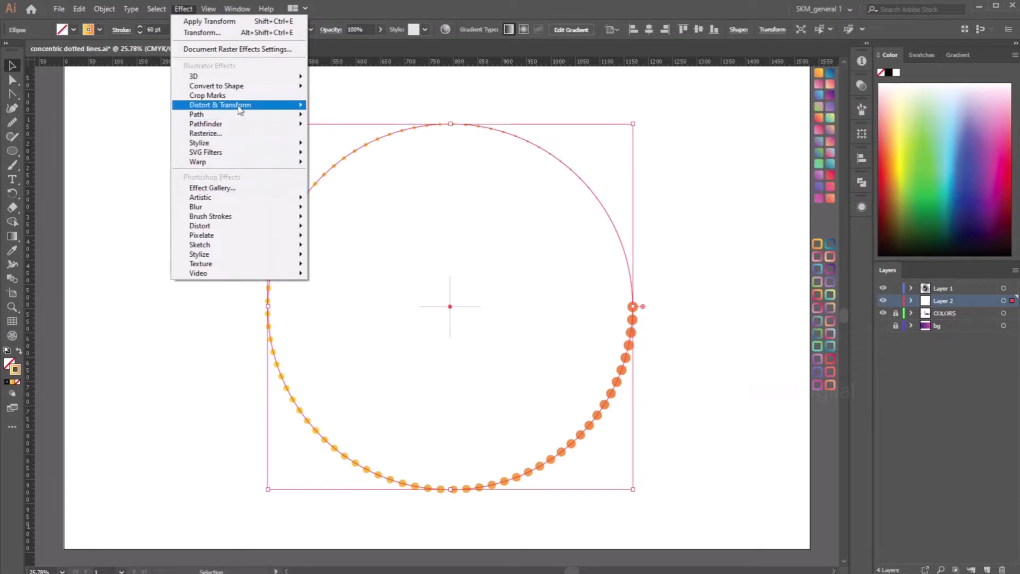
{"action": "mouse_move", "coordinate": [239, 108]}
{"action": "left_click", "coordinate": [348, 148]}
{"action": "left_click_drag", "start_coordinate": [289, 145], "coordinate": [186, 147]}
{"action": "type", "text": "90"}
{"action": "key", "text": "Tab"}
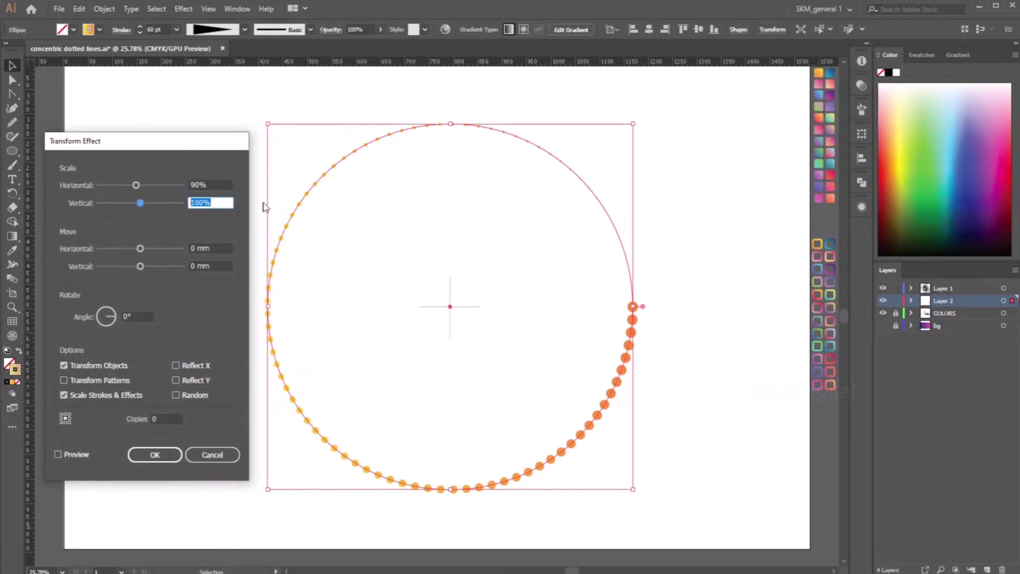
{"action": "type", "text": "95"}
{"action": "key", "text": "shift+Tab"}
{"action": "type", "text": "95"}
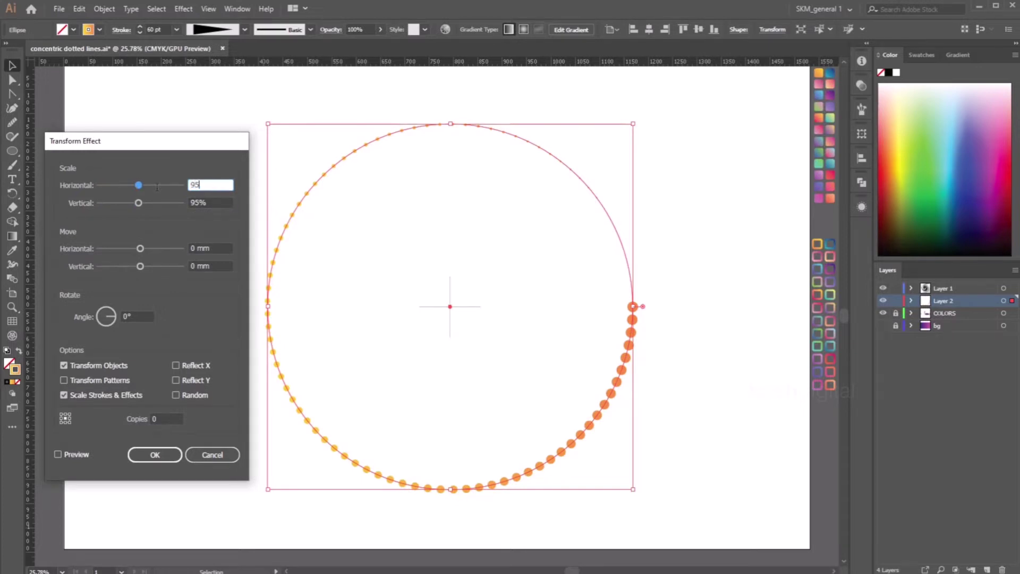
{"action": "left_click", "coordinate": [58, 454]}
Set the Transform effect's rotation angle to 30° and its number of copies to 50
{"action": "left_click", "coordinate": [130, 317]}
{"action": "type", "text": "30"}
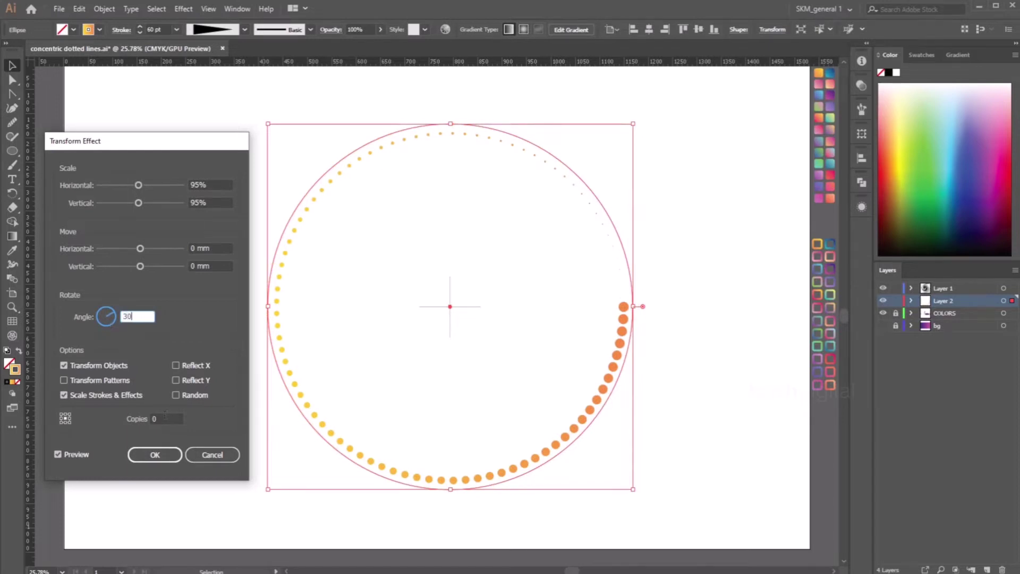
{"action": "left_click", "coordinate": [159, 419]}
{"action": "type", "text": "50"}
{"action": "key", "text": "Tab"}
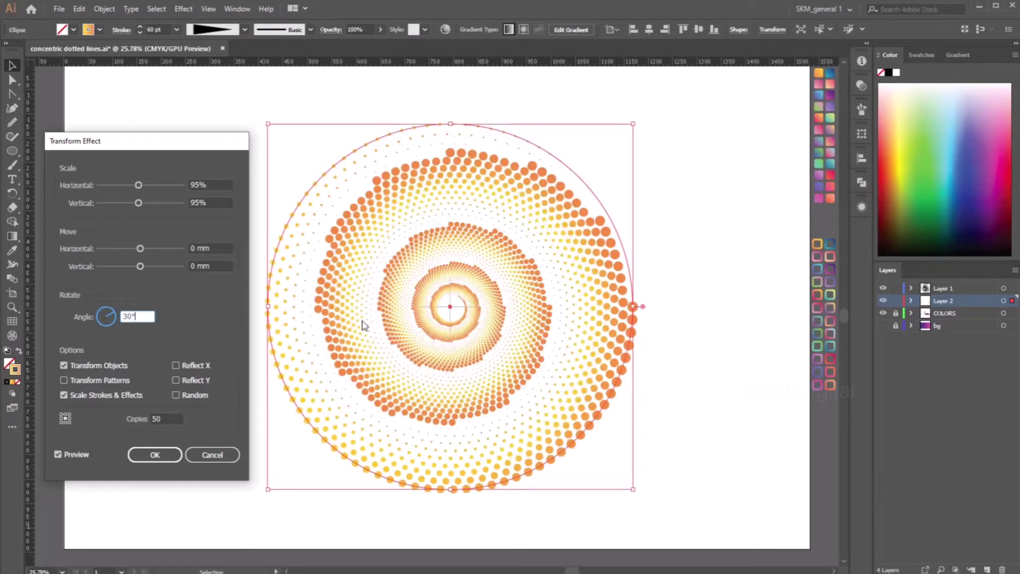
Try rotation angles of 43° and 35° and a copy count of 53 in the Transform effect
{"action": "scroll", "coordinate": [139, 317], "scroll_direction": "up", "scroll_amount": 9}
{"action": "scroll", "coordinate": [139, 317], "scroll_direction": "down", "scroll_amount": 4}
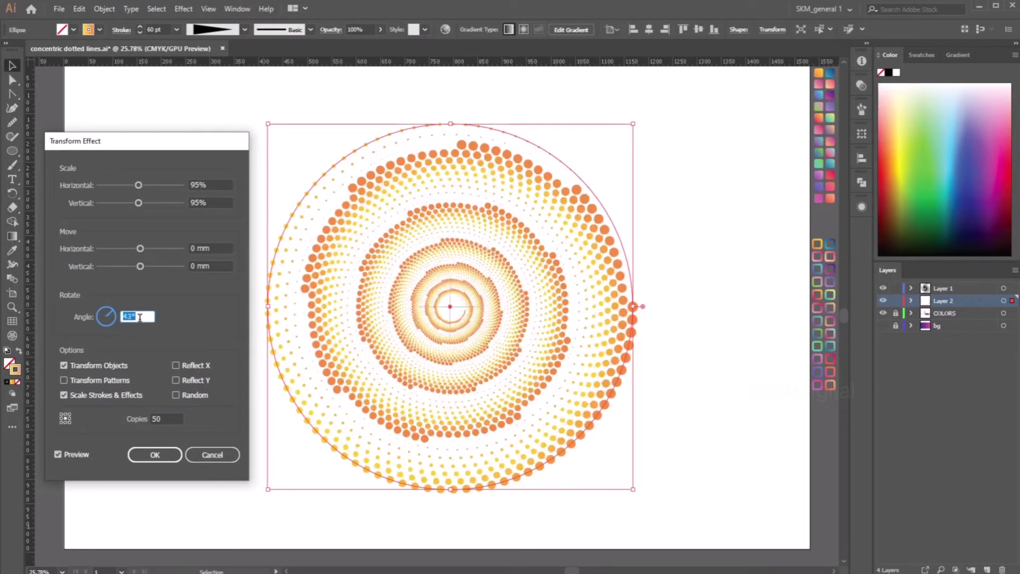
{"action": "left_click", "coordinate": [167, 418]}
{"action": "scroll", "coordinate": [166, 418], "scroll_direction": "up", "scroll_amount": 5}
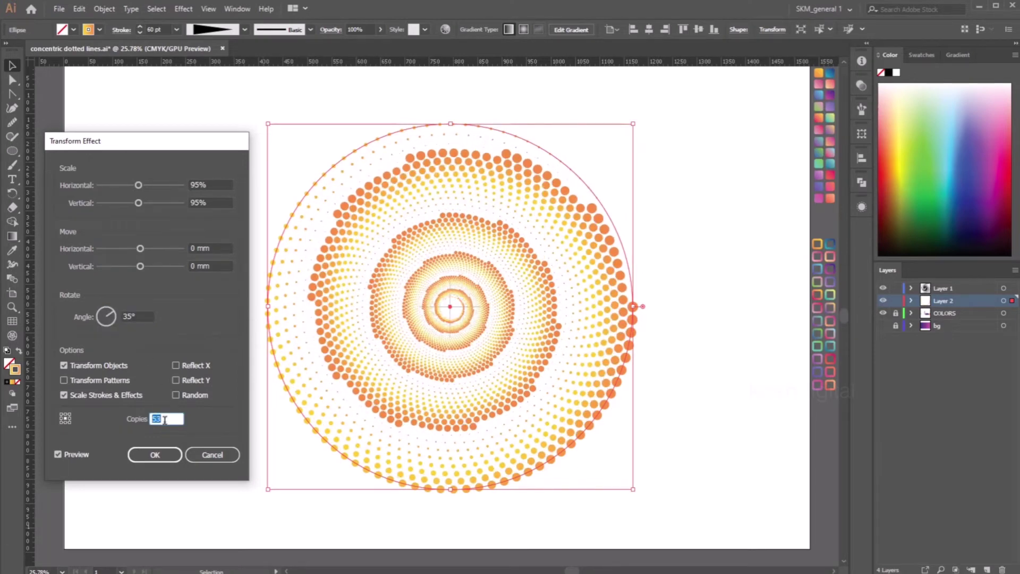
Try lowering the rotation angle to 12° and randomizing the transformed copies
{"action": "left_click", "coordinate": [145, 316]}
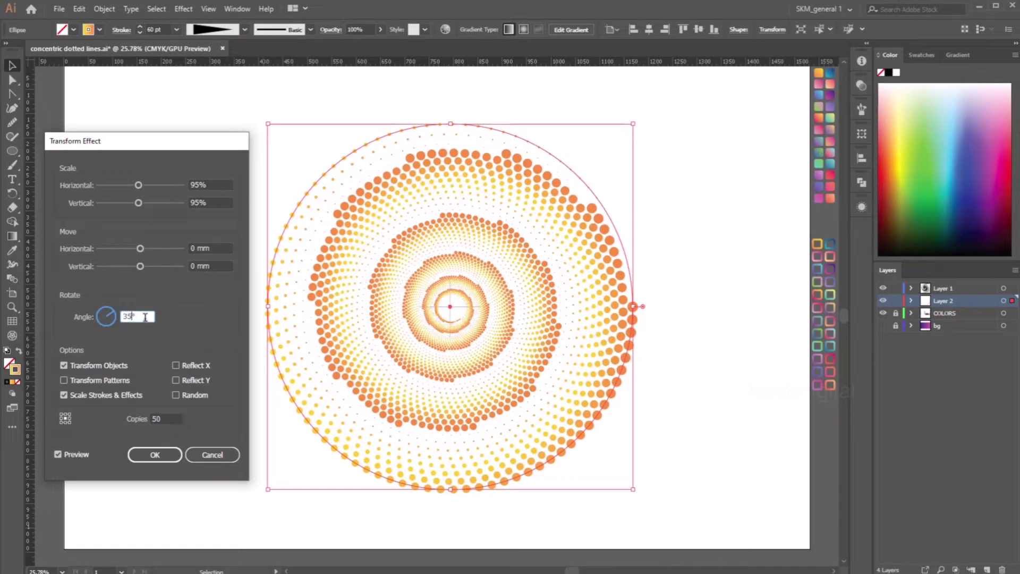
{"action": "scroll", "coordinate": [141, 317], "scroll_direction": "down", "scroll_amount": 18}
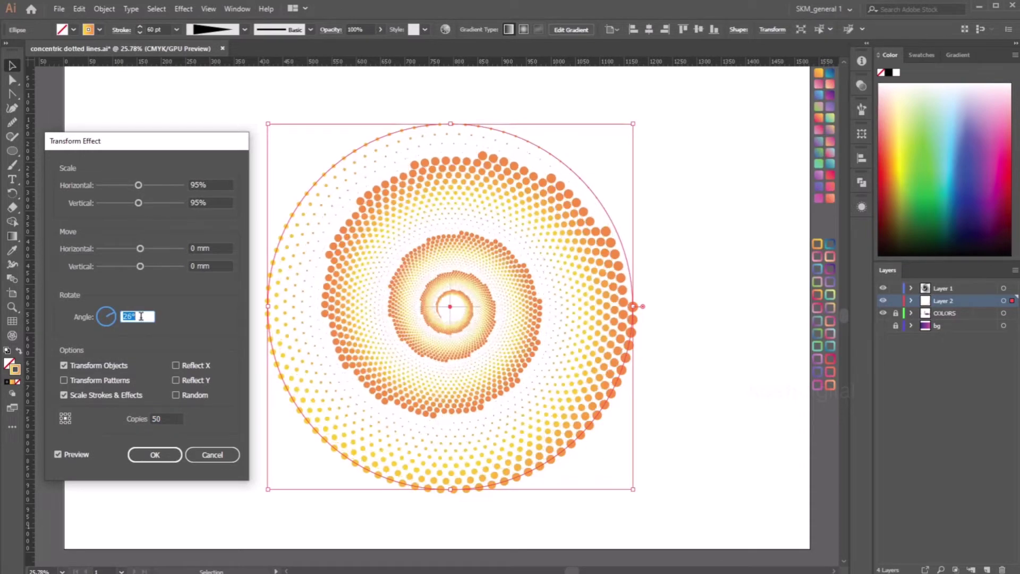
{"action": "scroll", "coordinate": [141, 316], "scroll_direction": "down", "scroll_amount": 2}
{"action": "scroll", "coordinate": [141, 316], "scroll_direction": "down", "scroll_amount": 3}
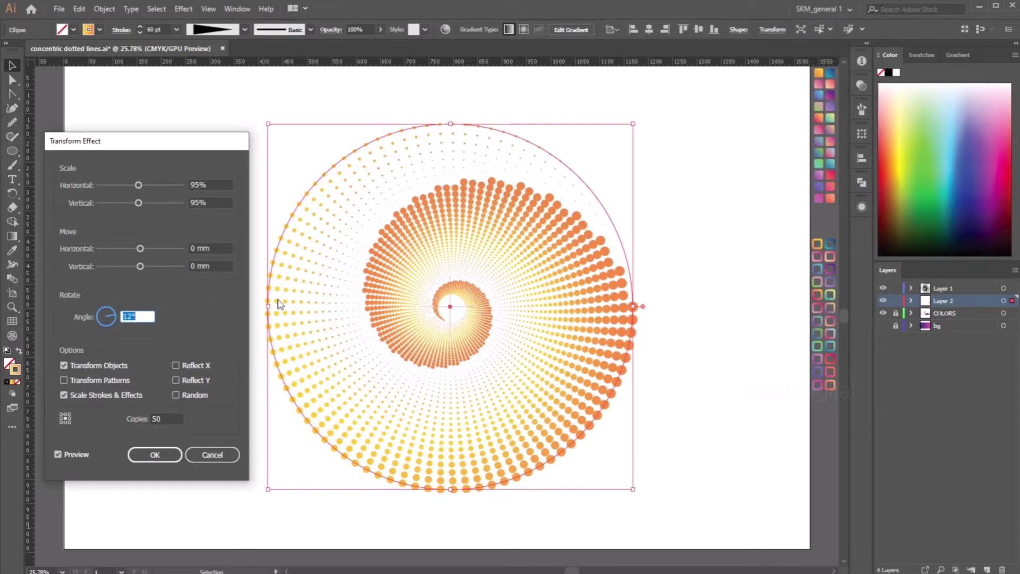
{"action": "left_click", "coordinate": [181, 395]}
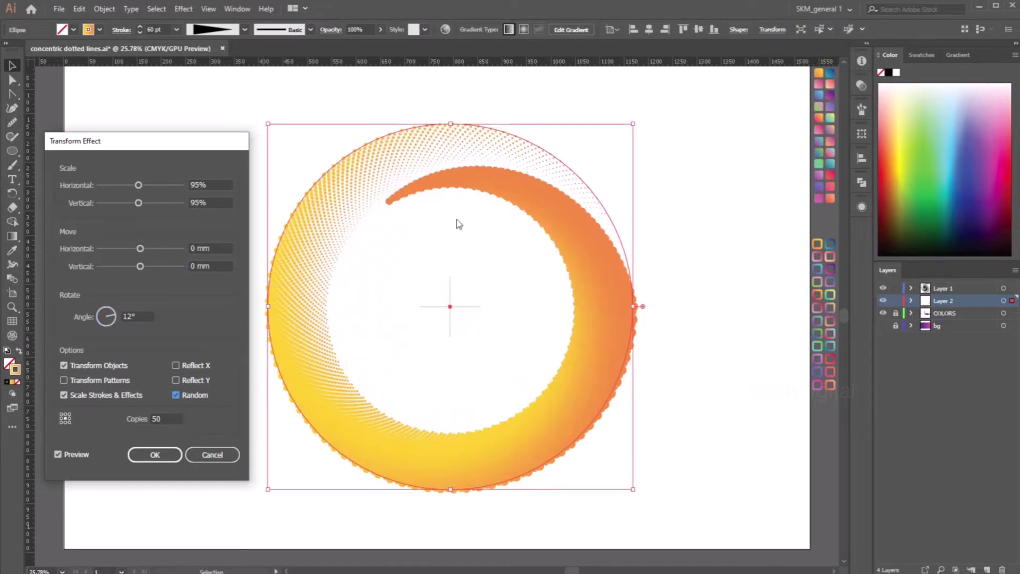
{"action": "left_click", "coordinate": [193, 395]}
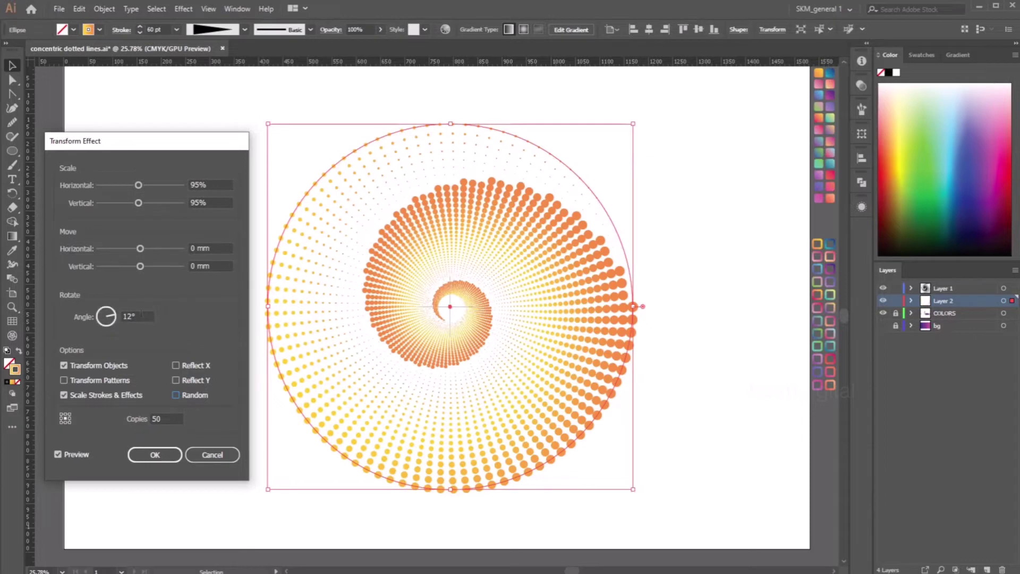
Try rotation angles of 14°, 10° and 3° for the transformed copies
{"action": "left_click", "coordinate": [141, 316]}
{"action": "key", "text": "Up"}
{"action": "key", "text": "Up"}
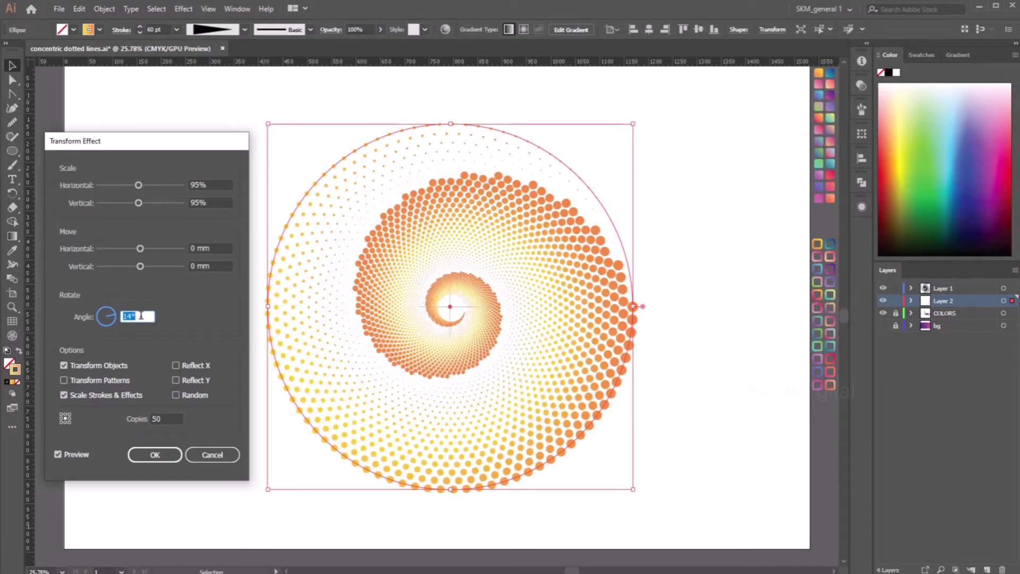
{"action": "key", "text": "Down"}
{"action": "key", "text": "Down"}
{"action": "key", "text": "Down"}
{"action": "key", "text": "Down"}
{"action": "key", "text": "Down"}
{"action": "key", "text": "Down"}
{"action": "key", "text": "Down"}
{"action": "key", "text": "Down"}
{"action": "key", "text": "Down"}
{"action": "key", "text": "Down"}
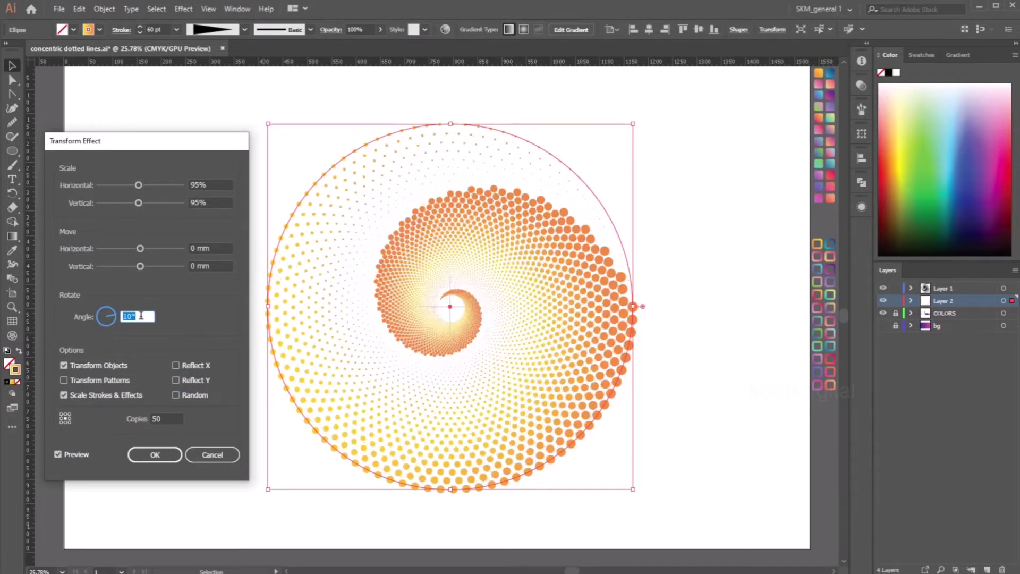
{"action": "key", "text": "Down"}
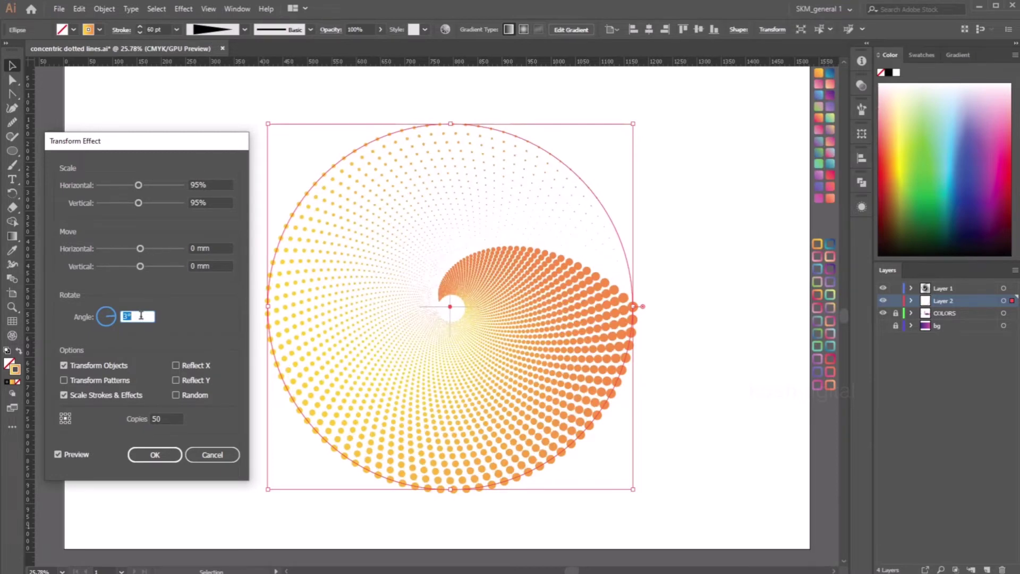
Set the Transform effect's rotation angle to 25°
{"action": "key", "text": "Up"}
{"action": "key", "text": "Up"}
{"action": "key", "text": "Up"}
{"action": "key", "text": "Up"}
{"action": "key", "text": "Up"}
{"action": "key", "text": "Up"}
{"action": "key", "text": "Up"}
{"action": "key", "text": "Up"}
{"action": "key", "text": "Up"}
{"action": "key", "text": "Up"}
{"action": "key", "text": "Up"}
{"action": "key", "text": "Up"}
{"action": "key", "text": "Up"}
{"action": "key", "text": "Up"}
{"action": "key", "text": "Up"}
{"action": "key", "text": "Up"}
{"action": "key", "text": "Up"}
{"action": "key", "text": "Up"}
{"action": "key", "text": "Up"}
{"action": "key", "text": "Up"}
{"action": "key", "text": "Up"}
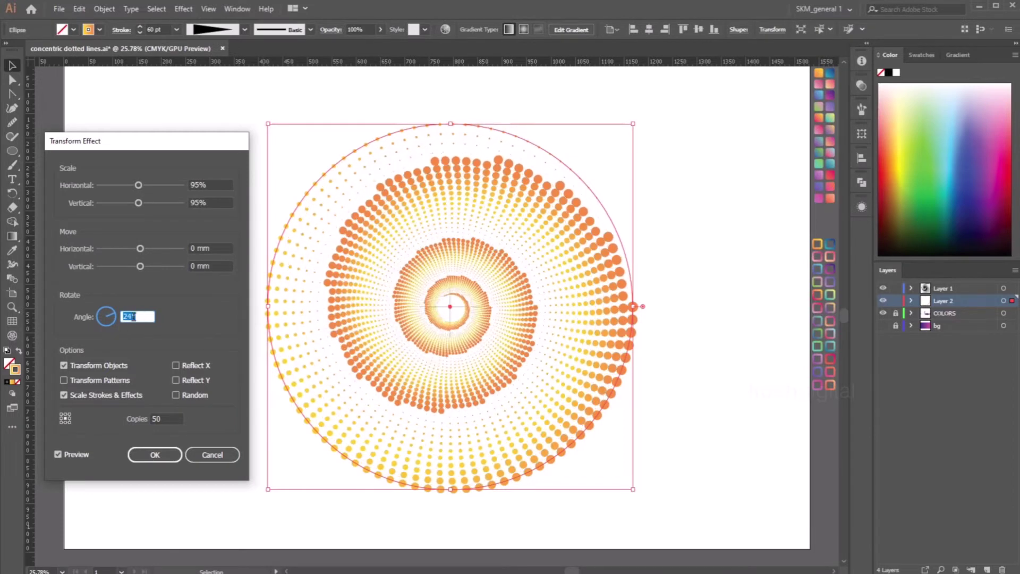
{"action": "key", "text": "Up"}
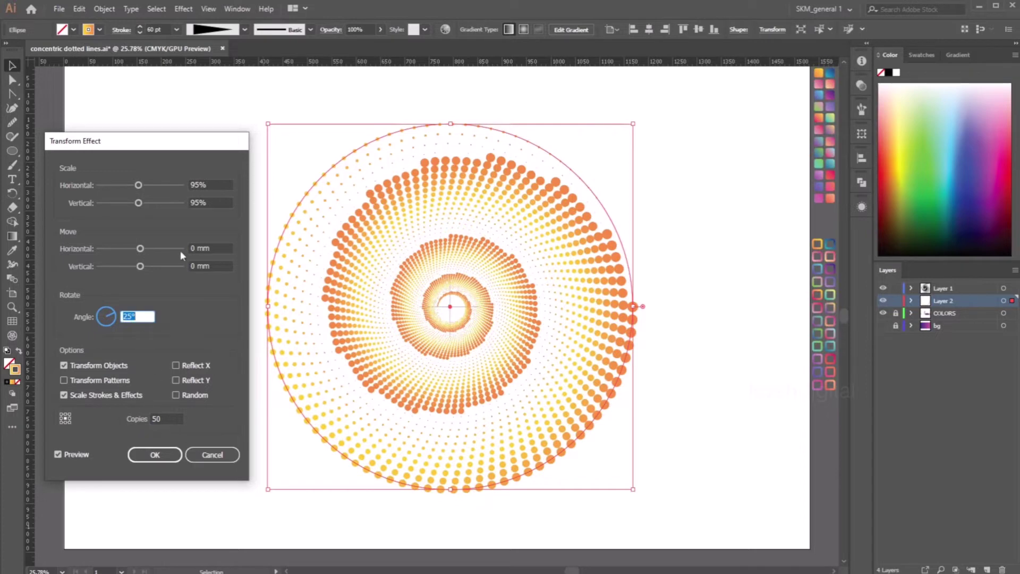
Set the Transform effect's horizontal and vertical scale to 93% and apply the effect
{"action": "scroll", "coordinate": [214, 184], "scroll_direction": "down", "scroll_amount": 4}
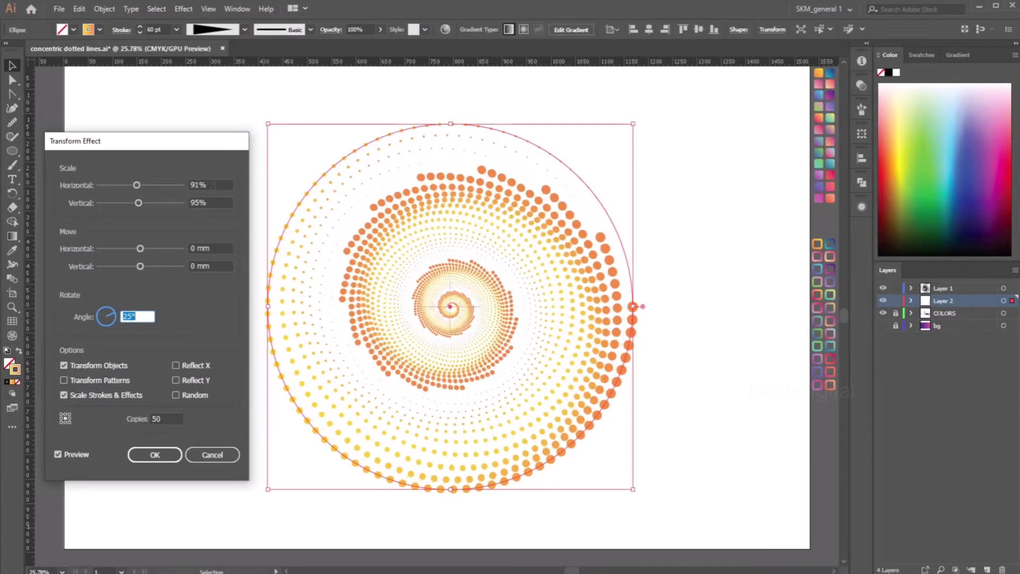
{"action": "left_click", "coordinate": [210, 202]}
{"action": "key", "text": "Down"}
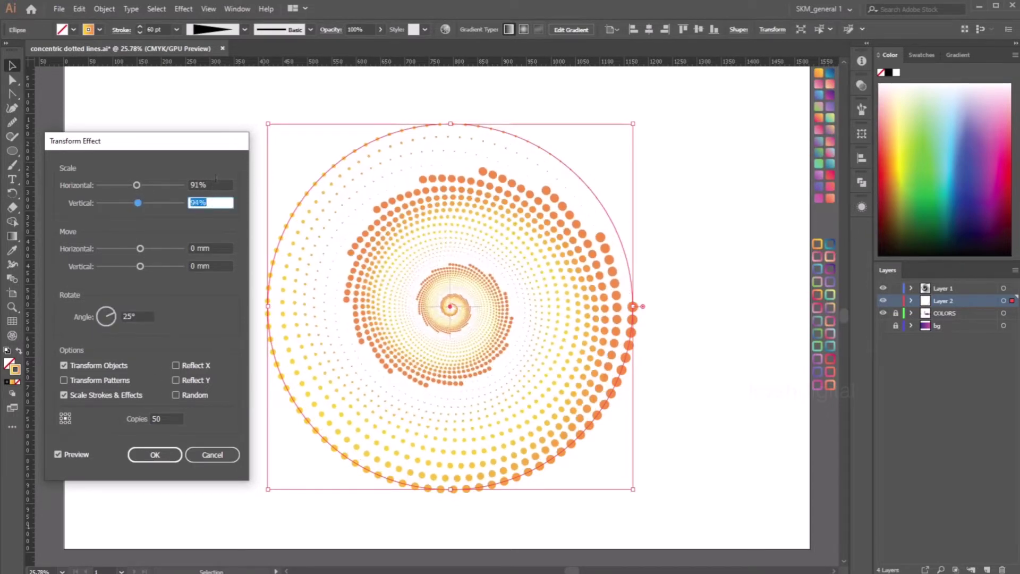
{"action": "type", "text": "93"}
{"action": "key", "text": "shift+Tab"}
{"action": "type", "text": "93"}
{"action": "left_click", "coordinate": [218, 202]}
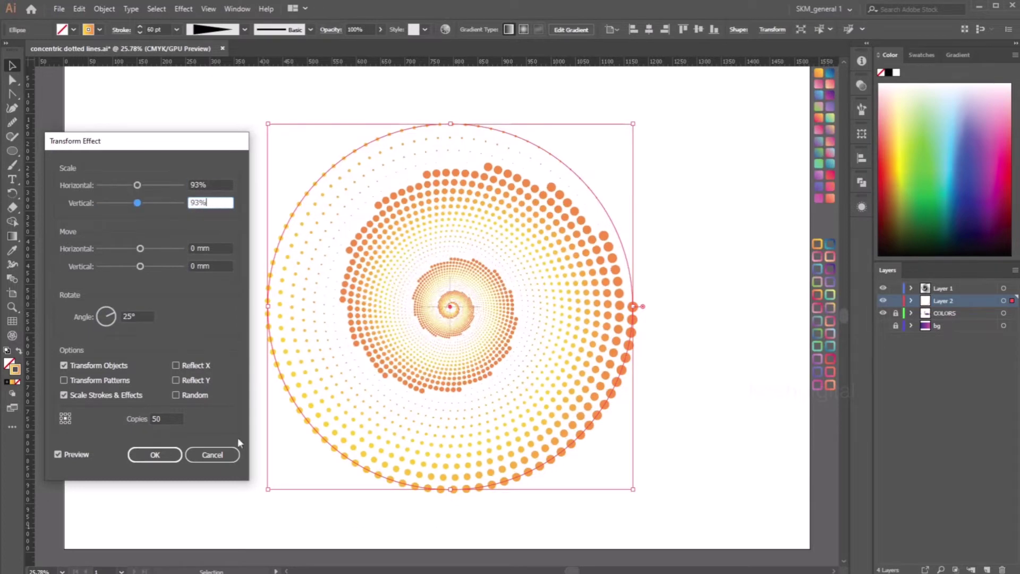
{"action": "key", "text": "Return"}
Deselect the dotted spiral and show the bg layer behind it
{"action": "key", "text": "ctrl+shift+a"}
{"action": "left_click", "coordinate": [883, 326]}
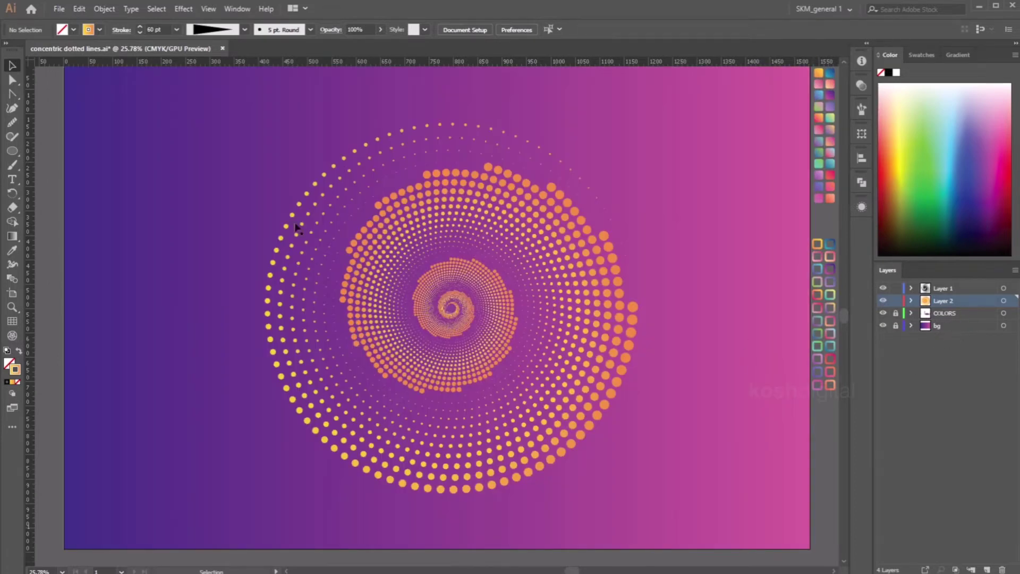
Open the dotted spiral's existing Transform effect for editing from its appearance attributes and preview the changes
{"action": "left_click", "coordinate": [635, 314]}
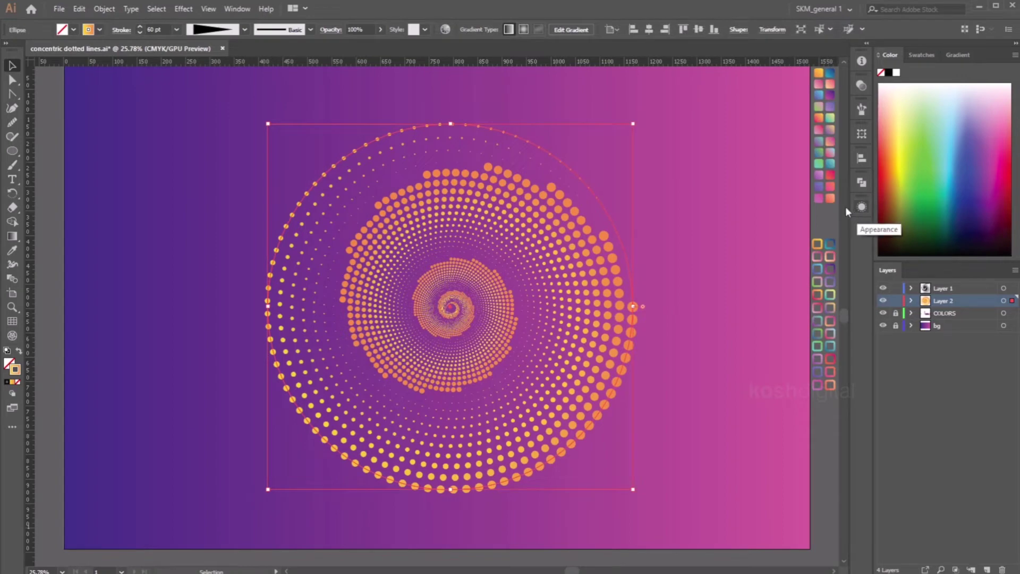
{"action": "left_click", "coordinate": [226, 9]}
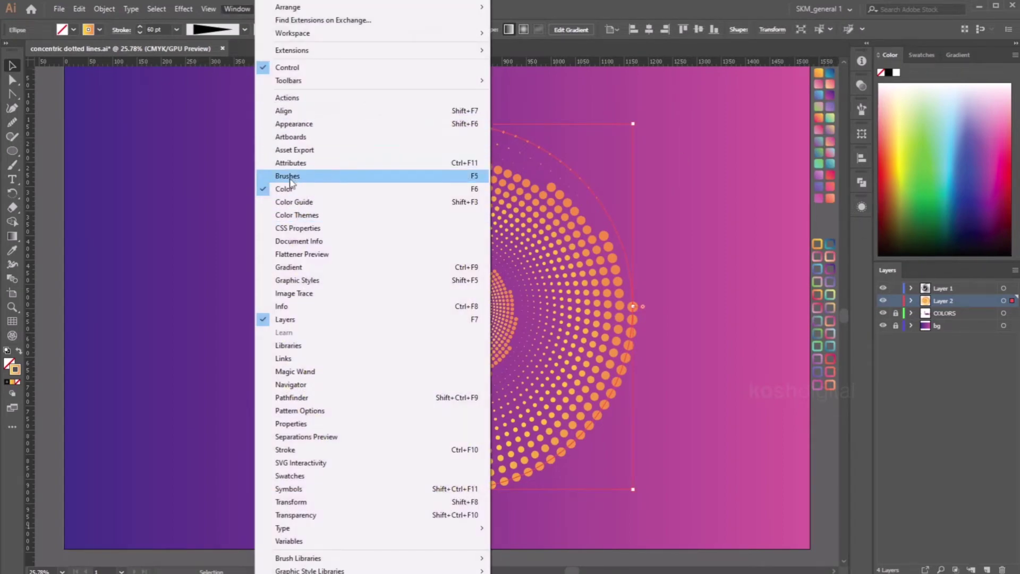
{"action": "left_click", "coordinate": [298, 125]}
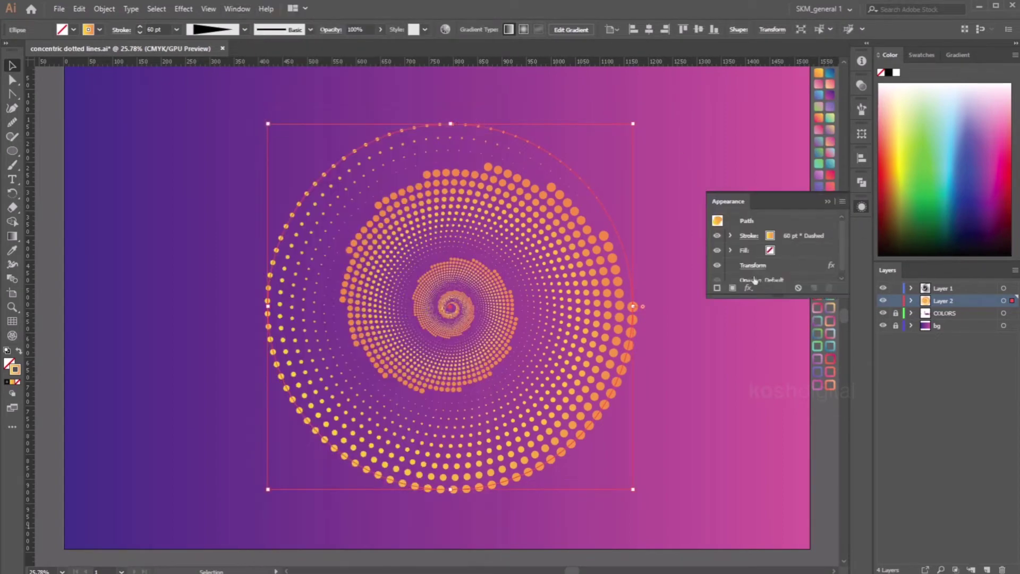
{"action": "left_click_drag", "start_coordinate": [844, 296], "coordinate": [808, 340]}
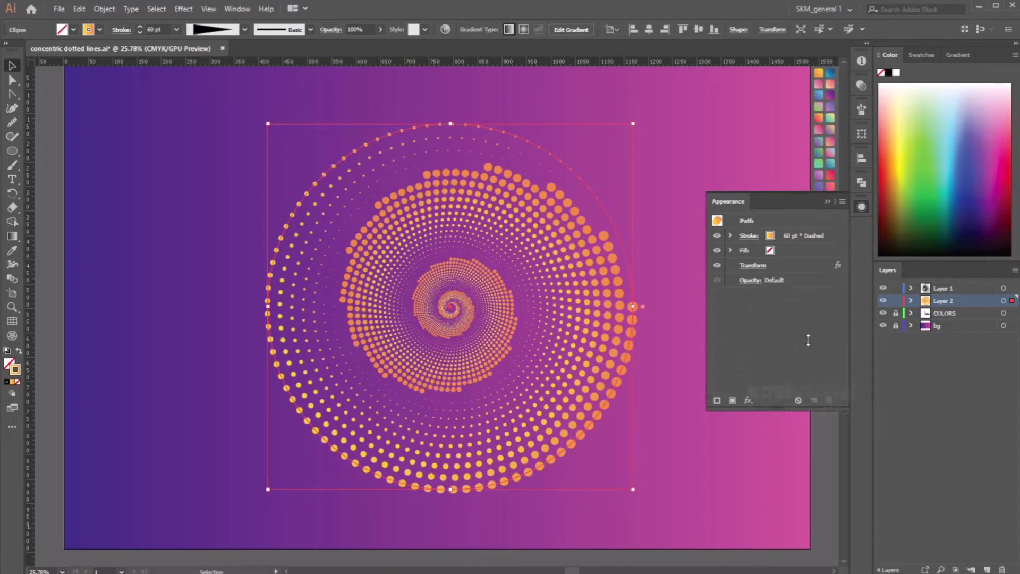
{"action": "left_click", "coordinate": [752, 266]}
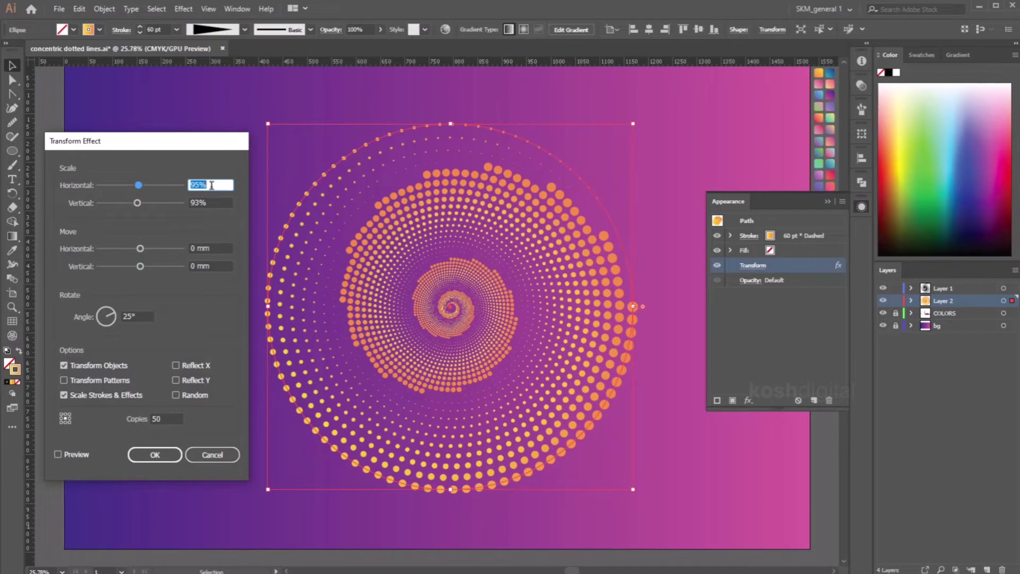
{"action": "left_click", "coordinate": [69, 457]}
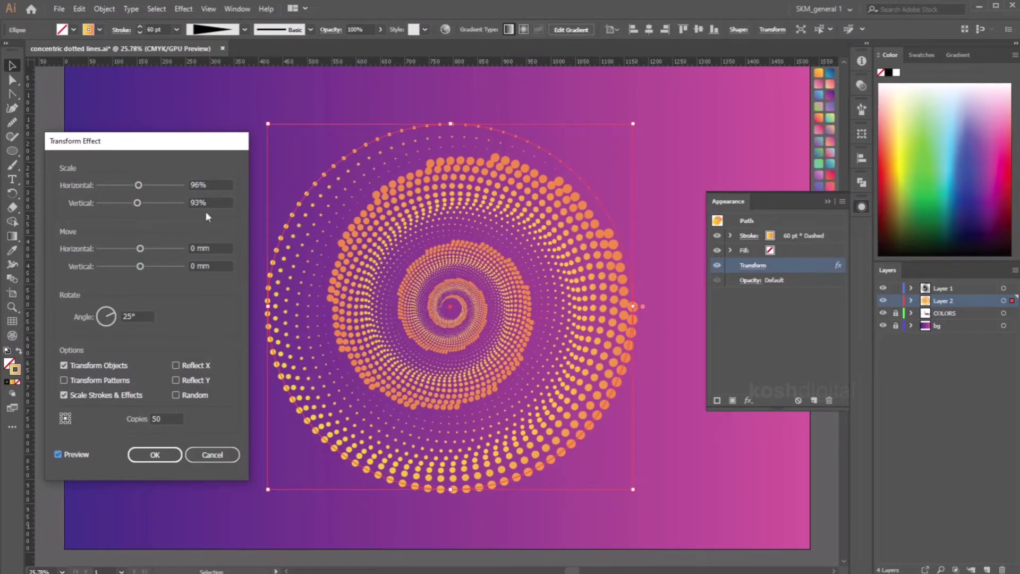
Set the Transform effect's horizontal and vertical scale to 95%
{"action": "left_click", "coordinate": [210, 203]}
{"action": "key", "text": "Up"}
{"action": "key", "text": "Up"}
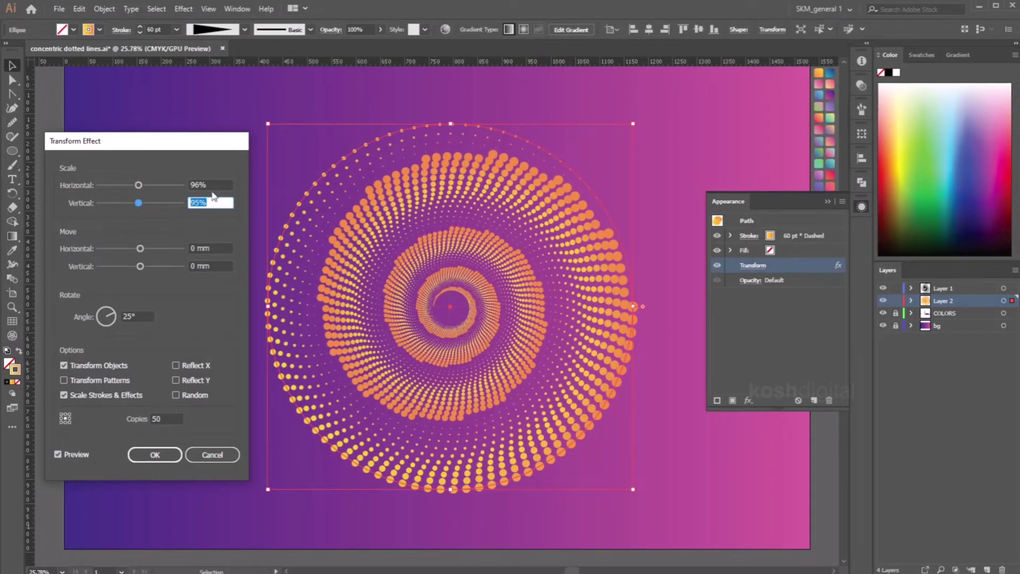
{"action": "left_click", "coordinate": [214, 185]}
{"action": "key", "text": "Down"}
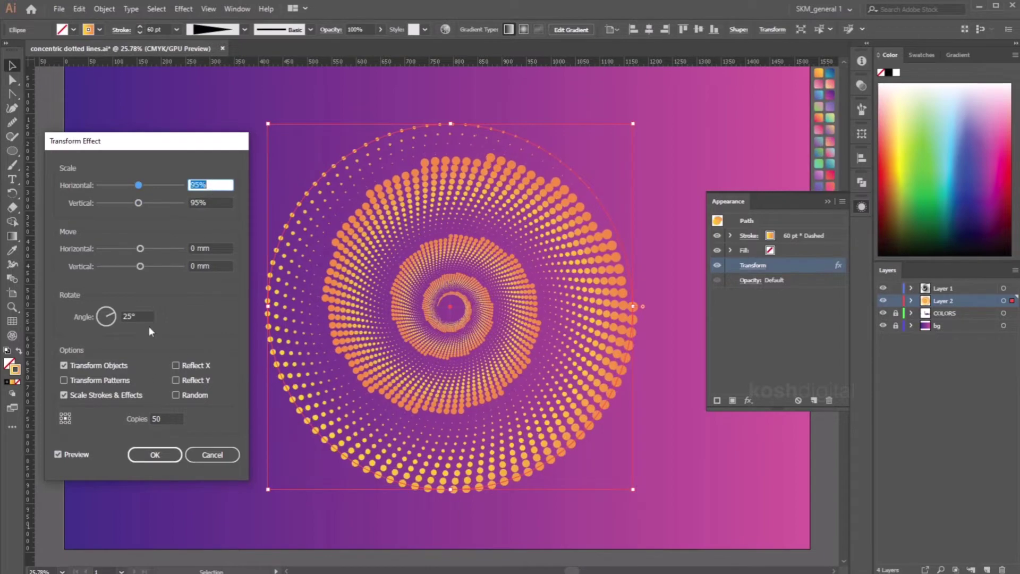
Try rotation angles of 34° and 30° for the transformed copies
{"action": "left_click", "coordinate": [138, 316]}
{"action": "key", "text": "Up"}
{"action": "key", "text": "Up"}
{"action": "key", "text": "Up"}
{"action": "key", "text": "Up"}
{"action": "key", "text": "Up"}
{"action": "key", "text": "Up"}
{"action": "key", "text": "Up"}
{"action": "key", "text": "Up"}
{"action": "key", "text": "Up"}
{"action": "key", "text": "Up"}
{"action": "key", "text": "Up"}
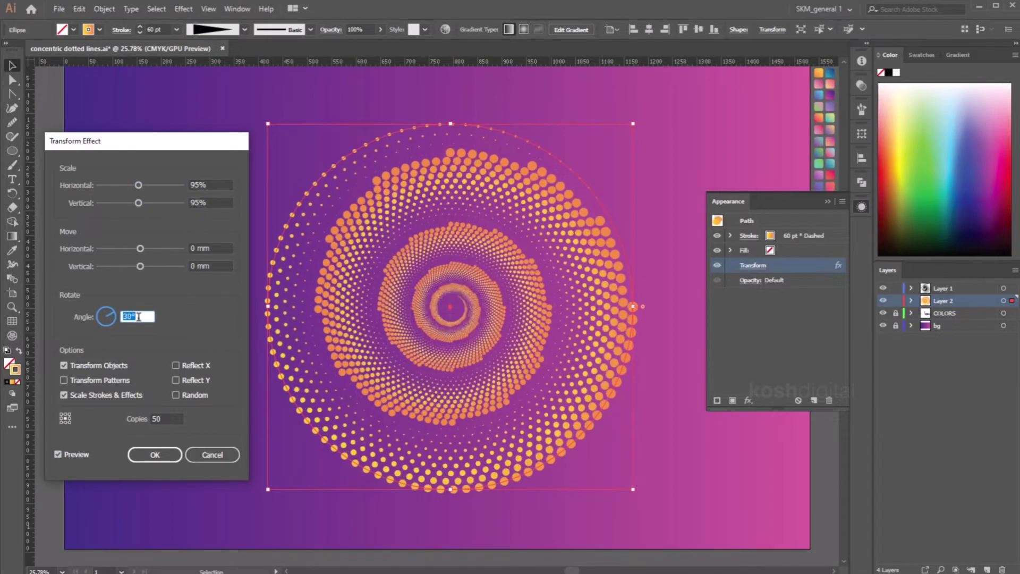
{"action": "key", "text": "Down"}
{"action": "key", "text": "Down"}
{"action": "key", "text": "Down"}
{"action": "key", "text": "Down"}
{"action": "key", "text": "Down"}
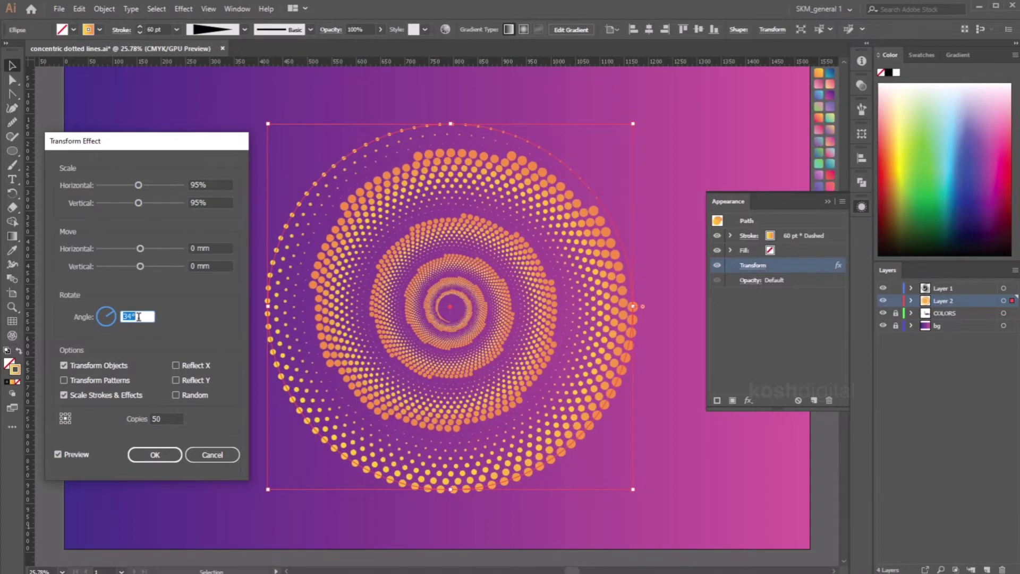
{"action": "key", "text": "Down"}
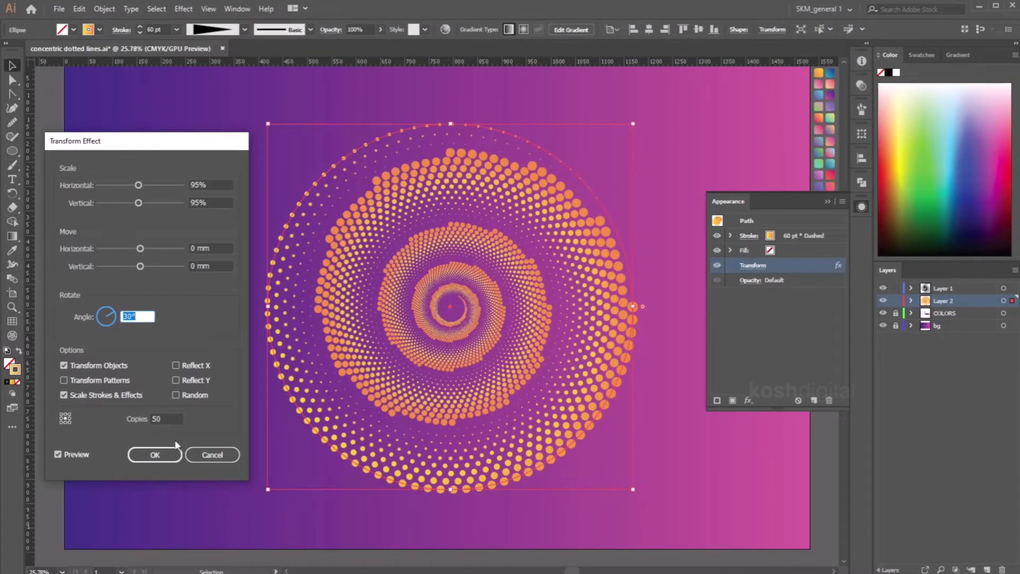
Reduce the Transform effect's number of copies to 13
{"action": "double_click", "coordinate": [163, 418]}
{"action": "key", "text": "Down"}
{"action": "key", "text": "Down"}
{"action": "key", "text": "Down"}
{"action": "key", "text": "Down"}
{"action": "key", "text": "Down"}
{"action": "key", "text": "Down"}
{"action": "key", "text": "Down"}
{"action": "key", "text": "Down"}
{"action": "key", "text": "Down"}
{"action": "key", "text": "Down"}
{"action": "key", "text": "Down"}
{"action": "key", "text": "Down"}
{"action": "key", "text": "Down"}
{"action": "key", "text": "Down"}
{"action": "key", "text": "Down"}
{"action": "key", "text": "Down"}
{"action": "key", "text": "Down"}
{"action": "key", "text": "Down"}
{"action": "key", "text": "Down"}
{"action": "key", "text": "Down"}
{"action": "key", "text": "Down"}
{"action": "key", "text": "Down"}
{"action": "key", "text": "Down"}
{"action": "key", "text": "Down"}
{"action": "key", "text": "Down"}
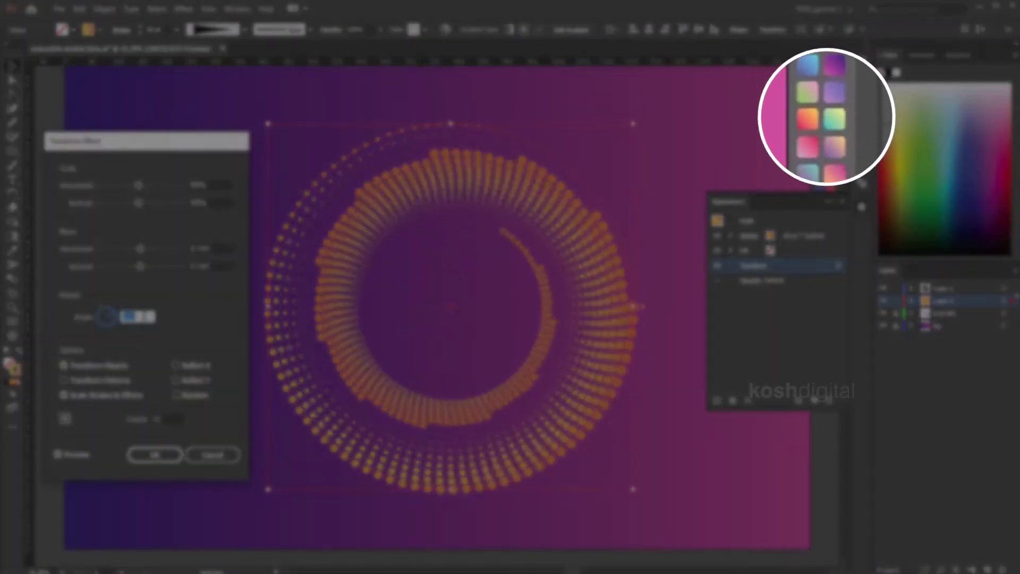
Try smaller rotation angles for the copies, stepping through 21° down to -1°
{"action": "key", "text": "Up"}
{"action": "key", "text": "Up"}
{"action": "key", "text": "Up"}
{"action": "key", "text": "Up"}
{"action": "key", "text": "Up"}
{"action": "key", "text": "Up"}
{"action": "key", "text": "Up"}
{"action": "key", "text": "Up"}
{"action": "key", "text": "Up"}
{"action": "key", "text": "Up"}
{"action": "key", "text": "Up"}
{"action": "key", "text": "Up"}
{"action": "key", "text": "Up"}
{"action": "key", "text": "Up"}
{"action": "key", "text": "Up"}
{"action": "key", "text": "Up"}
{"action": "key", "text": "Up"}
{"action": "key", "text": "Up"}
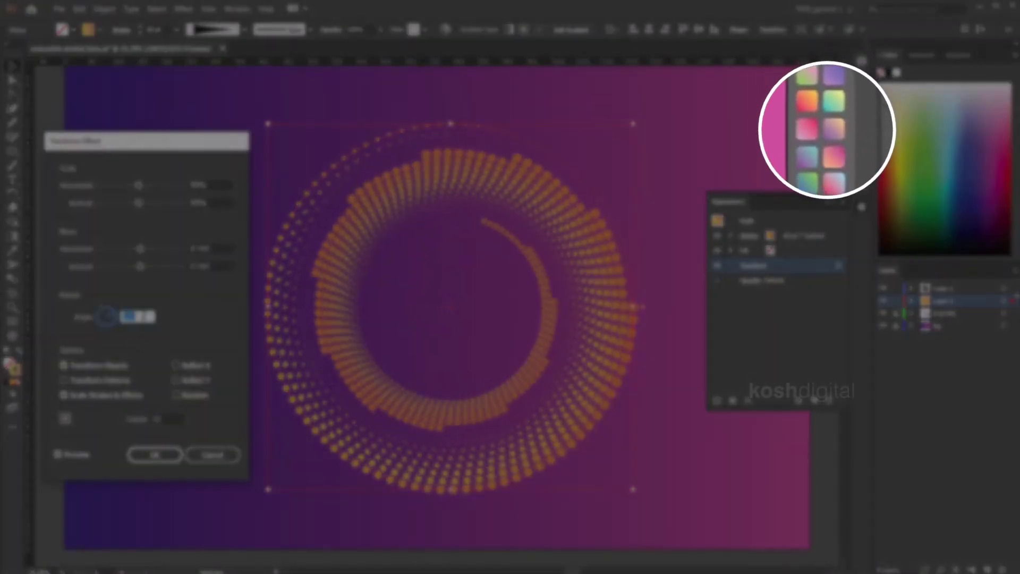
{"action": "key", "text": "Down"}
{"action": "key", "text": "Down"}
{"action": "key", "text": "Down"}
{"action": "key", "text": "Down"}
{"action": "key", "text": "Down"}
{"action": "key", "text": "Down"}
{"action": "key", "text": "Down"}
{"action": "key", "text": "Down"}
{"action": "key", "text": "Down"}
{"action": "key", "text": "Down"}
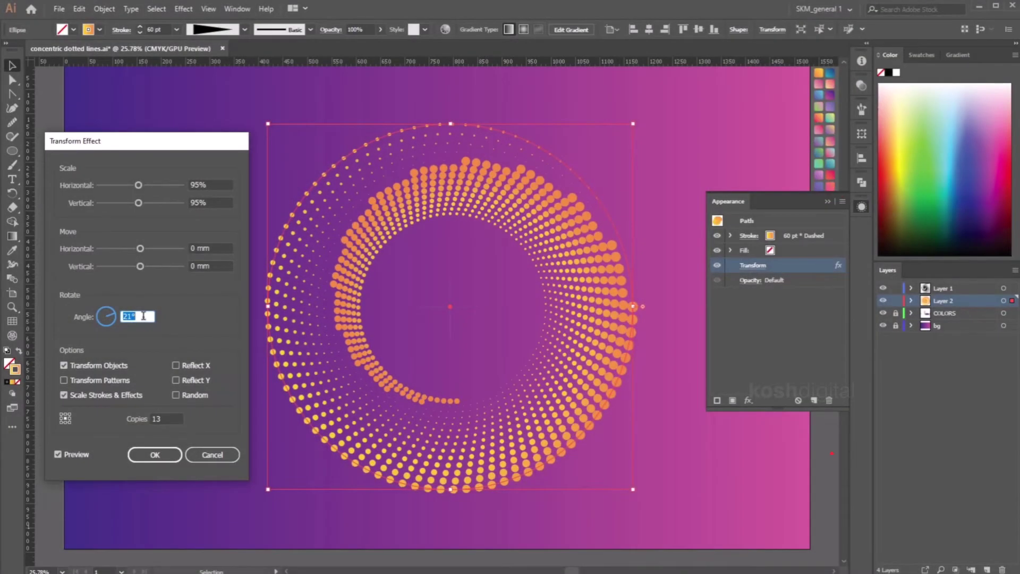
{"action": "key", "text": "Down"}
{"action": "key", "text": "Down"}
{"action": "key", "text": "Down"}
{"action": "key", "text": "Down"}
{"action": "key", "text": "Down"}
{"action": "key", "text": "Down"}
{"action": "key", "text": "Down"}
{"action": "key", "text": "Down"}
{"action": "key", "text": "Down"}
{"action": "key", "text": "Down"}
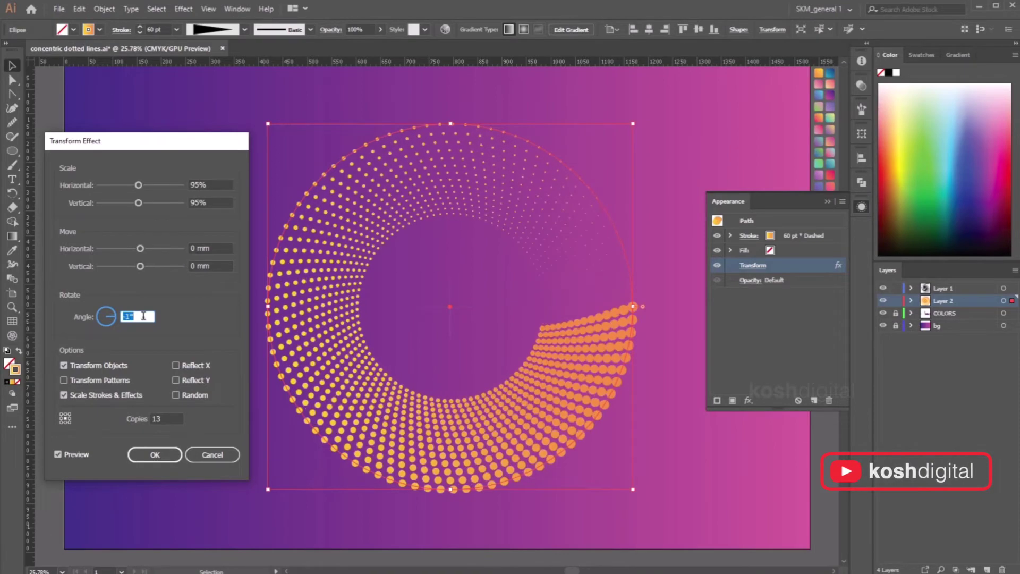
Try larger rotation angles for the copies, raising the angle through 21° up to 44°
{"action": "key", "text": "Up"}
{"action": "key", "text": "Up"}
{"action": "key", "text": "Up"}
{"action": "key", "text": "Up"}
{"action": "key", "text": "Up"}
{"action": "key", "text": "Up"}
{"action": "key", "text": "Up"}
{"action": "key", "text": "Up"}
{"action": "key", "text": "Up"}
{"action": "key", "text": "Up"}
{"action": "key", "text": "Up"}
{"action": "key", "text": "Up"}
{"action": "key", "text": "Up"}
{"action": "key", "text": "Up"}
{"action": "key", "text": "Up"}
{"action": "key", "text": "Up"}
{"action": "key", "text": "Up"}
{"action": "key", "text": "Up"}
{"action": "key", "text": "Up"}
{"action": "key", "text": "Up"}
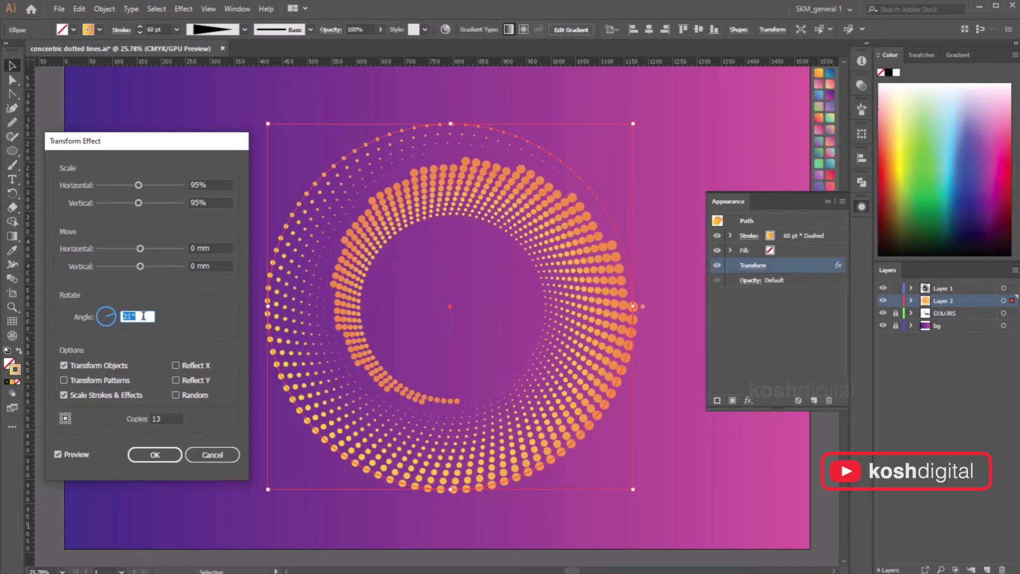
{"action": "key", "text": "Up"}
{"action": "key", "text": "Up"}
{"action": "key", "text": "Up"}
{"action": "key", "text": "Up"}
{"action": "key", "text": "Up"}
{"action": "key", "text": "Up"}
{"action": "key", "text": "Up"}
{"action": "key", "text": "Up"}
{"action": "key", "text": "Up"}
{"action": "key", "text": "Up"}
{"action": "key", "text": "Up"}
{"action": "key", "text": "Up"}
{"action": "key", "text": "Up"}
{"action": "key", "text": "Up"}
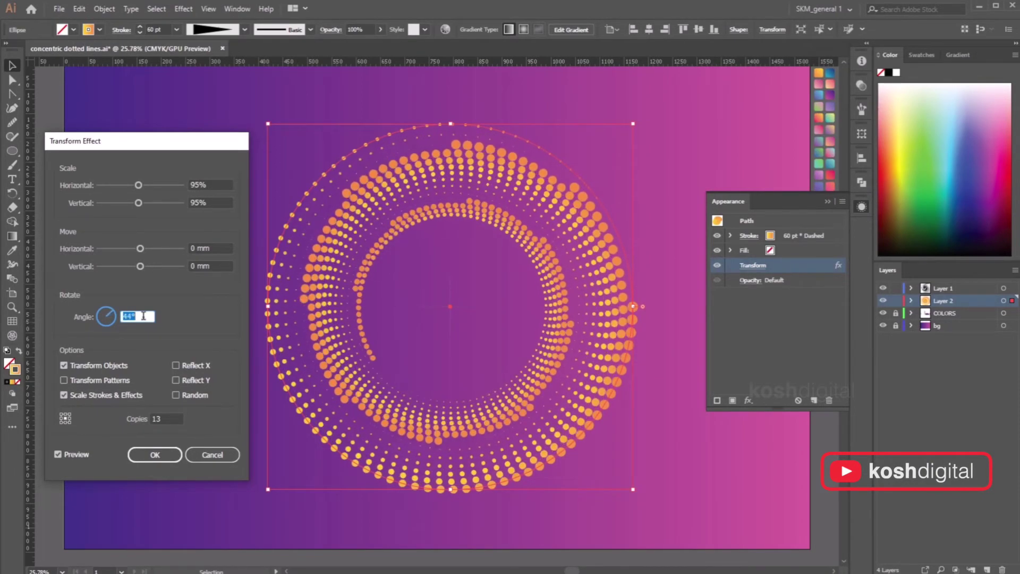
Lower the Transform effect's rotation angle to 22°
{"action": "key", "text": "Down"}
{"action": "key", "text": "Down"}
{"action": "key", "text": "Down"}
{"action": "key", "text": "Down"}
{"action": "key", "text": "Down"}
{"action": "key", "text": "Down"}
{"action": "key", "text": "Down"}
{"action": "key", "text": "Down"}
{"action": "key", "text": "Down"}
{"action": "key", "text": "Down"}
{"action": "key", "text": "Down"}
{"action": "key", "text": "Down"}
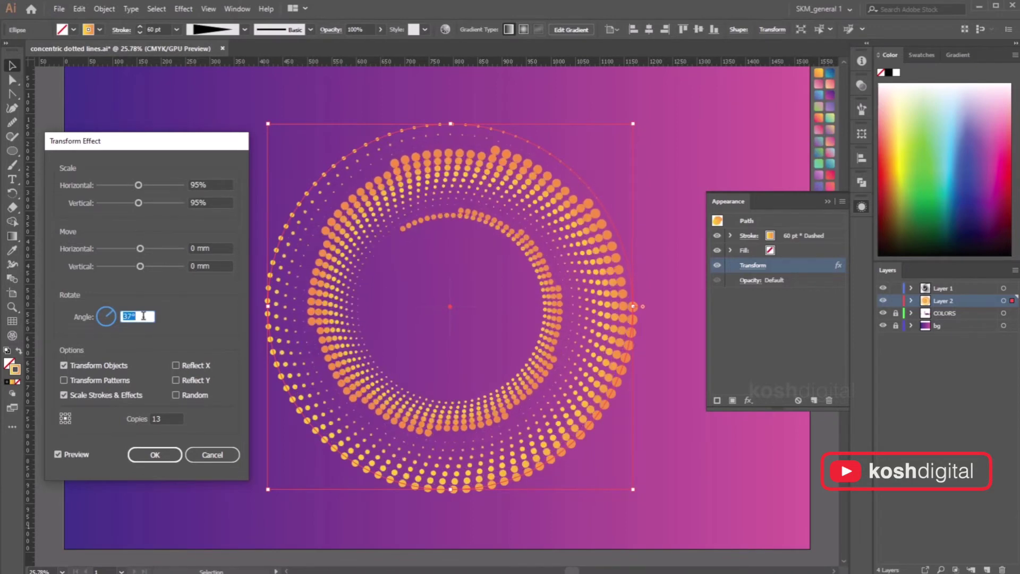
{"action": "key", "text": "Down"}
{"action": "key", "text": "Down"}
{"action": "key", "text": "Down"}
{"action": "key", "text": "Down"}
{"action": "key", "text": "Down"}
{"action": "key", "text": "Down"}
{"action": "key", "text": "Down"}
{"action": "key", "text": "Down"}
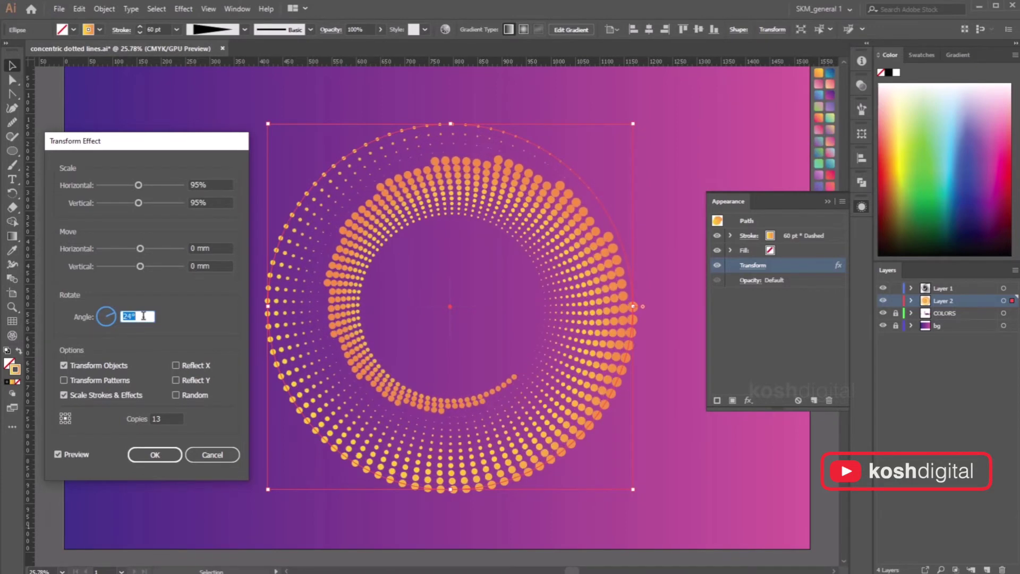
{"action": "key", "text": "Down"}
{"action": "key", "text": "Down"}
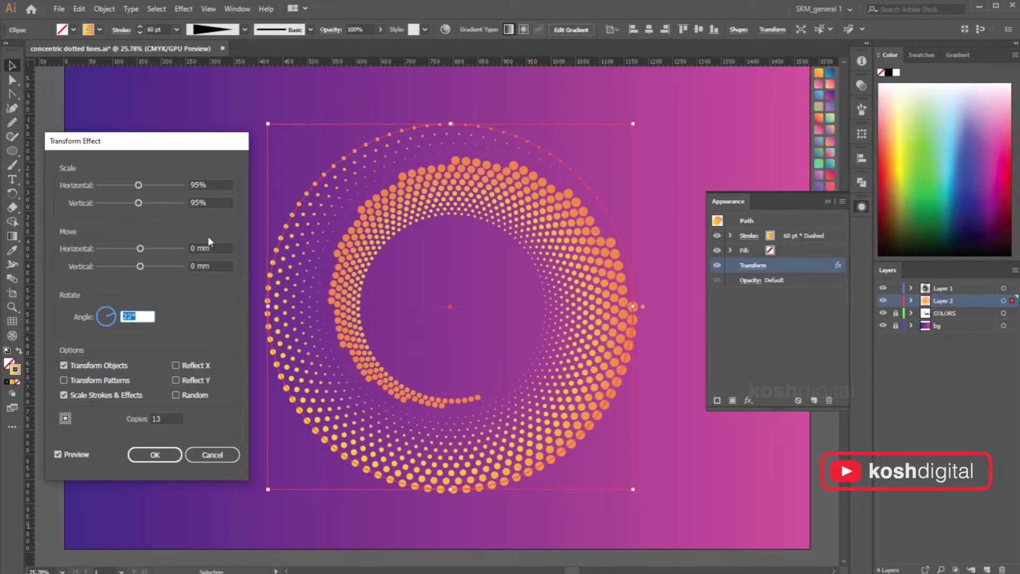
Set the Transform effect's number of copies to 18
{"action": "left_click", "coordinate": [171, 419]}
{"action": "key", "text": "Up"}
{"action": "key", "text": "Up"}
{"action": "key", "text": "Up"}
{"action": "key", "text": "Up"}
{"action": "key", "text": "Up"}
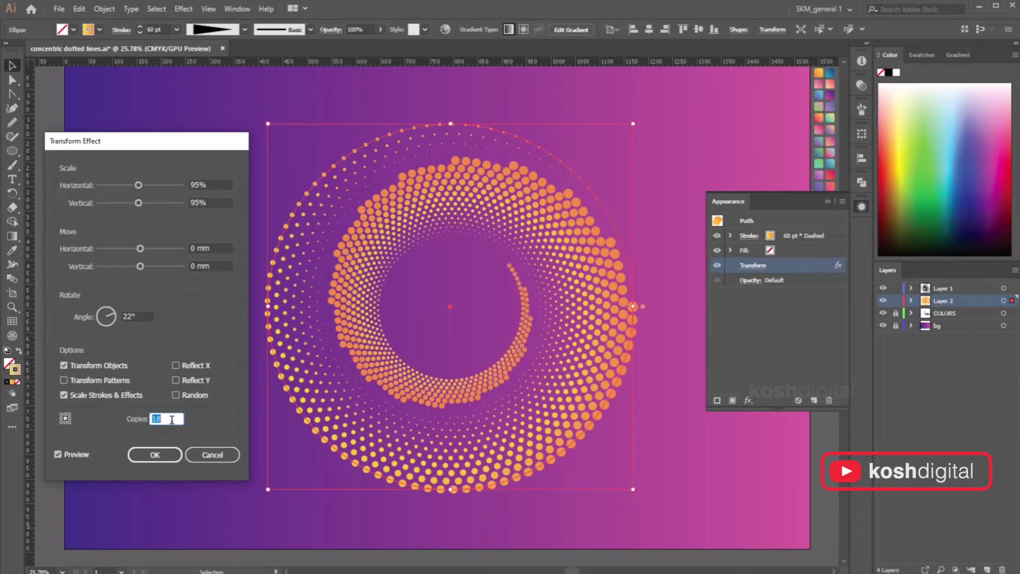
Increase the Transform effect's number of copies to 47 and apply the effect to the dotted spiral
{"action": "key", "text": "Up"}
{"action": "key", "text": "Up"}
{"action": "key", "text": "Up"}
{"action": "key", "text": "Up"}
{"action": "key", "text": "Up"}
{"action": "key", "text": "Up"}
{"action": "key", "text": "Up"}
{"action": "key", "text": "Up"}
{"action": "key", "text": "Up"}
{"action": "key", "text": "Up"}
{"action": "key", "text": "Up"}
{"action": "key", "text": "Up"}
{"action": "key", "text": "Up"}
{"action": "key", "text": "Up"}
{"action": "key", "text": "Up"}
{"action": "key", "text": "Up"}
{"action": "key", "text": "Up"}
{"action": "key", "text": "Up"}
{"action": "key", "text": "Up"}
{"action": "key", "text": "Up"}
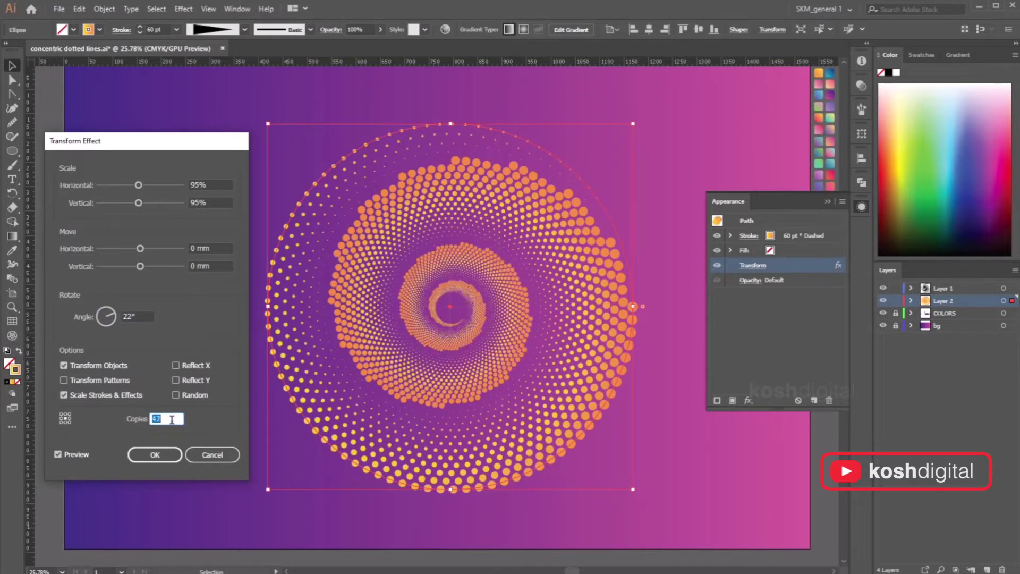
{"action": "left_click", "coordinate": [156, 460]}
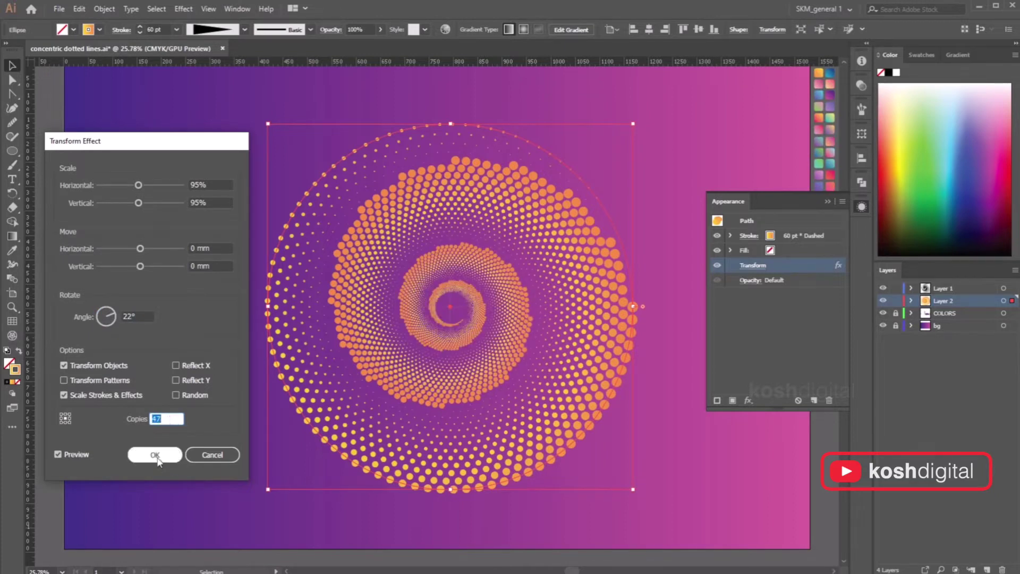
{"action": "left_click", "coordinate": [42, 94]}
{"action": "left_click", "coordinate": [827, 202]}
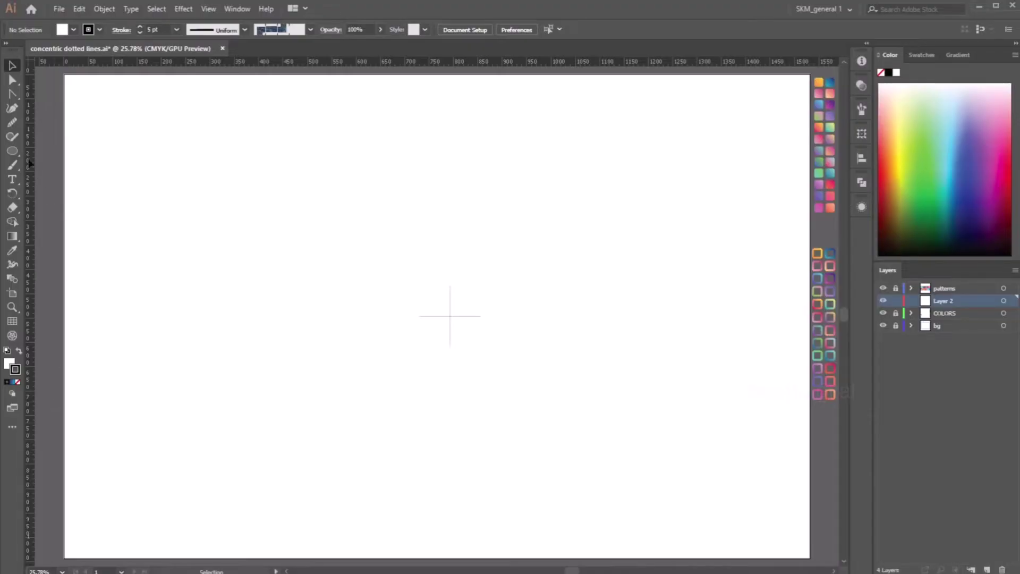
Draw a circle about 366 mm in diameter centred on the cross mark and give it a 40 pt stroke
{"action": "left_click", "coordinate": [12, 150]}
{"action": "left_click_drag", "start_coordinate": [450, 316], "coordinate": [490, 227]}
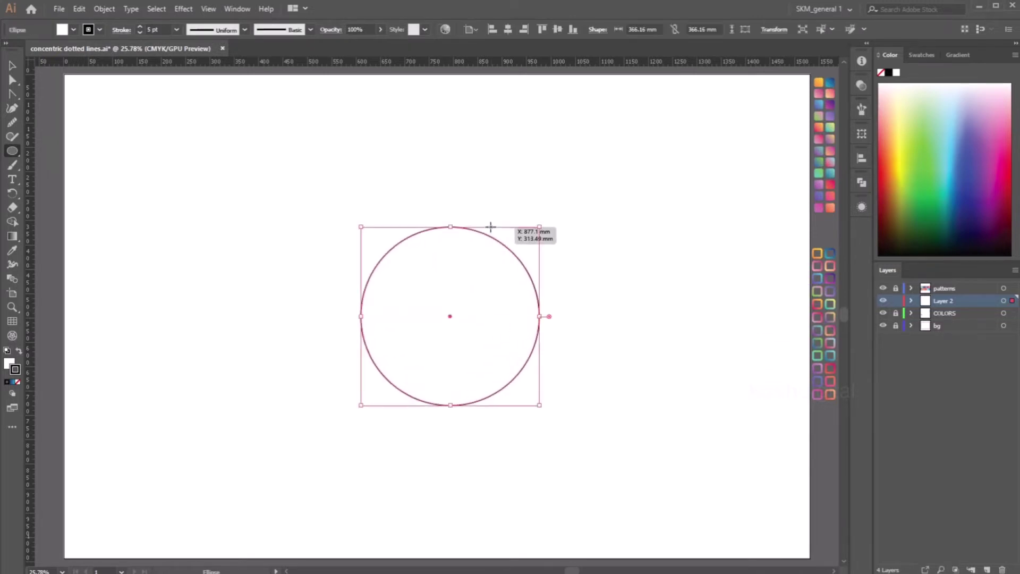
{"action": "left_click", "coordinate": [12, 66]}
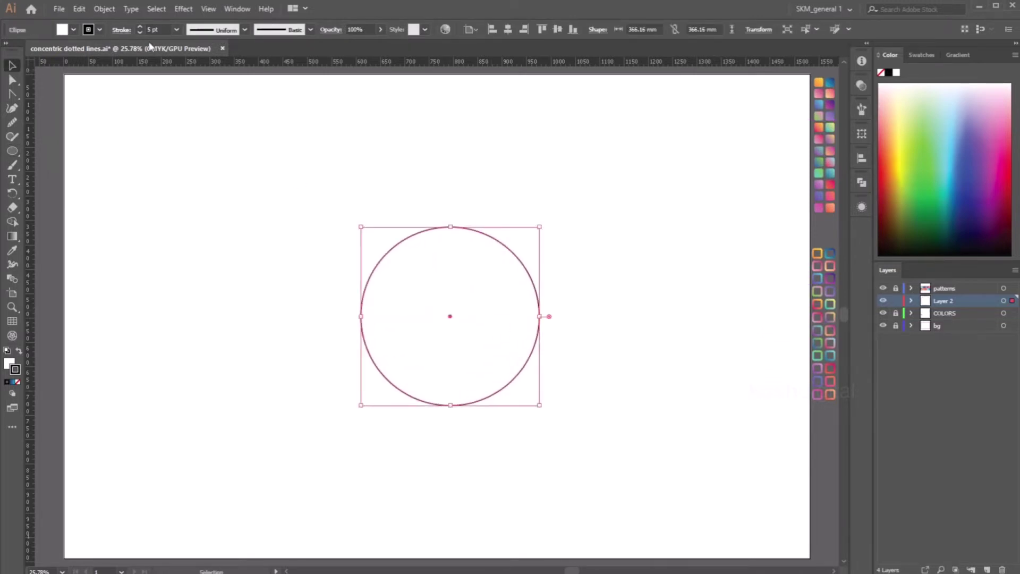
{"action": "left_click", "coordinate": [178, 30]}
{"action": "left_click", "coordinate": [188, 290]}
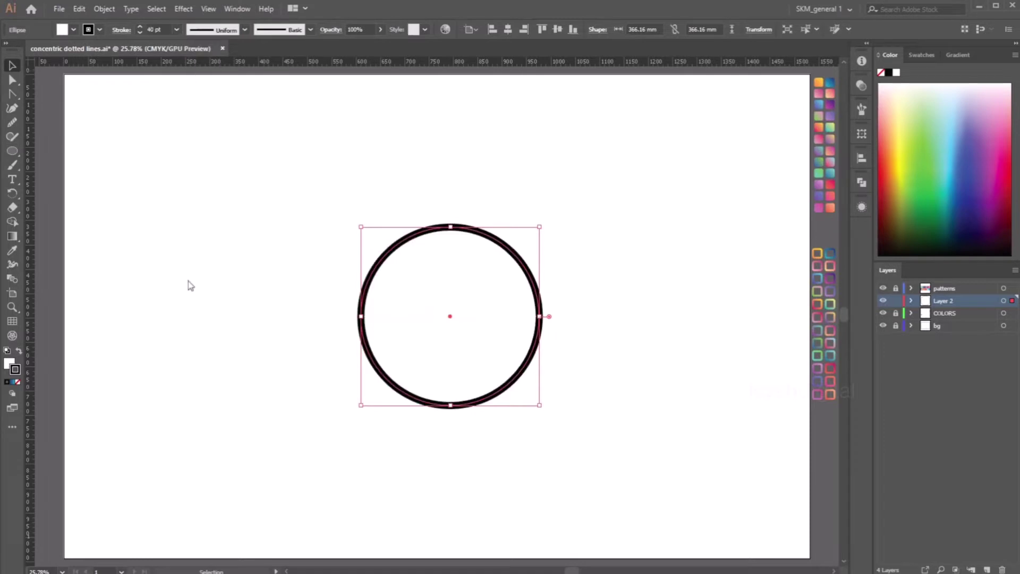
Move the circle horizontally so its left edge rests on the centre of the cross mark
{"action": "left_click", "coordinate": [533, 228]}
{"action": "left_click", "coordinate": [523, 268]}
{"action": "left_click", "coordinate": [522, 269], "text": "shift"}
{"action": "left_click", "coordinate": [380, 280]}
{"action": "left_click_drag", "start_coordinate": [369, 291], "coordinate": [456, 292]}
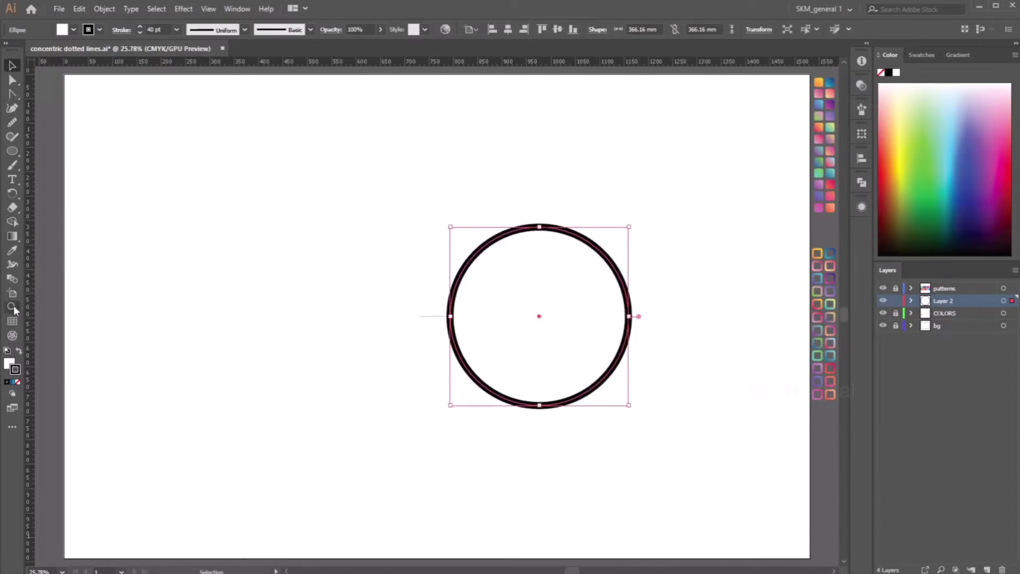
Sample the blue-to-teal gradient stroke swatch onto the circle and set its stroke weight to 40 pt
{"action": "key", "text": "i"}
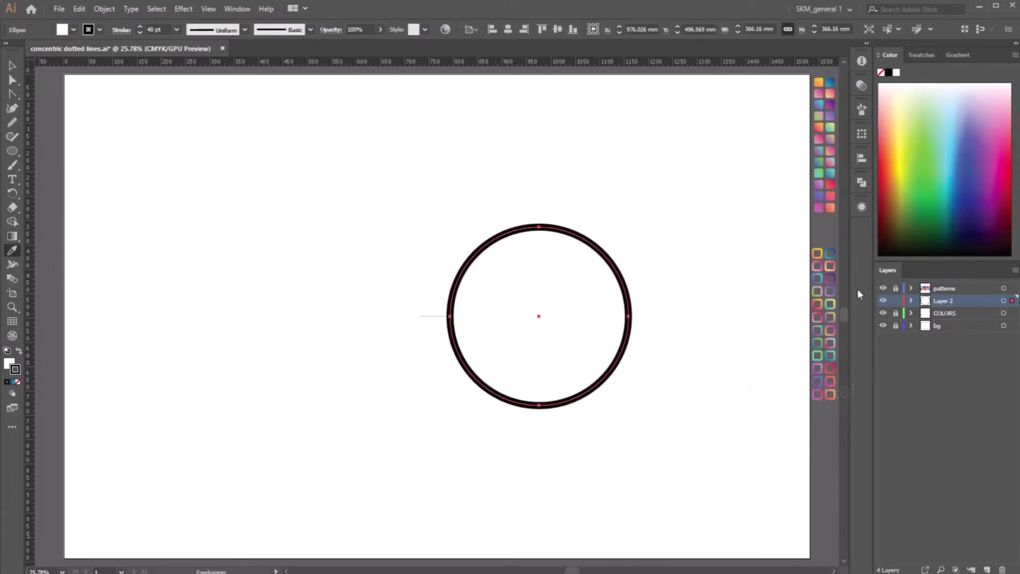
{"action": "left_click", "coordinate": [829, 252]}
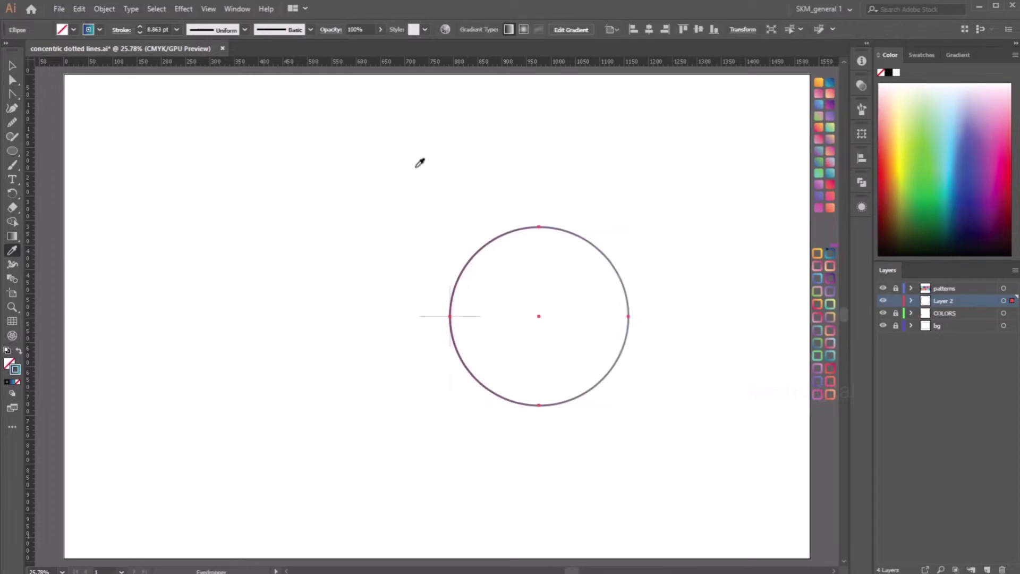
{"action": "left_click", "coordinate": [176, 29]}
{"action": "left_click", "coordinate": [189, 280]}
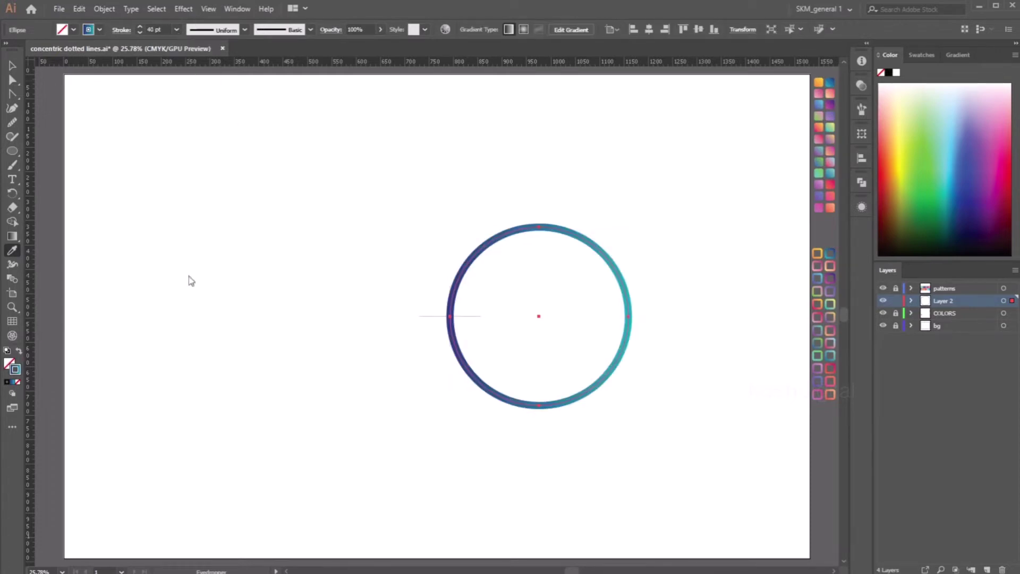
{"action": "left_click", "coordinate": [13, 66]}
{"action": "left_click", "coordinate": [723, 233]}
Rotate copies of the circle around its left anchor point, repeating until six evenly spaced circles form a flower
{"action": "left_click", "coordinate": [615, 269]}
{"action": "key", "text": "r"}
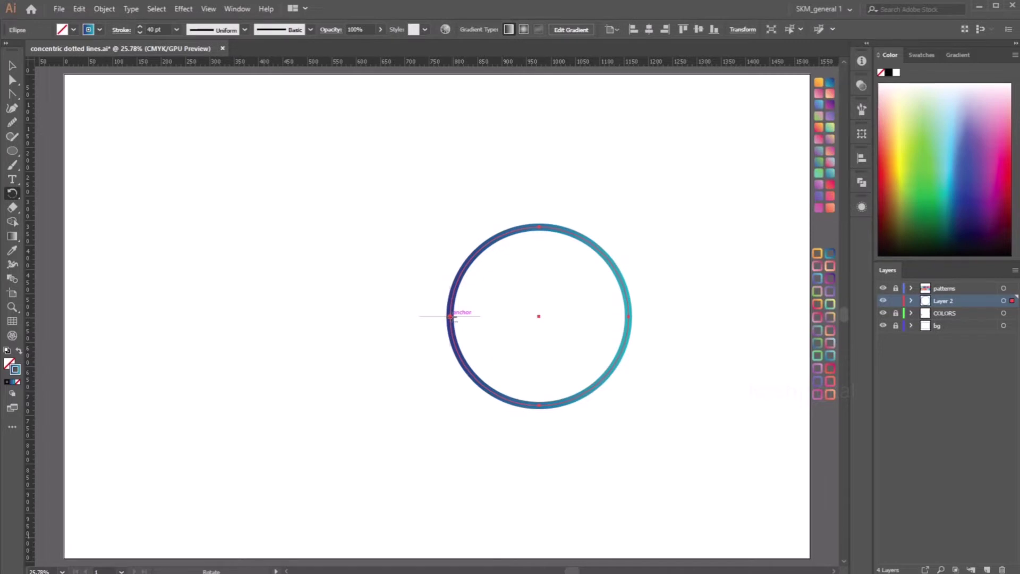
{"action": "left_click", "coordinate": [451, 316], "text": "alt"}
{"action": "left_click", "coordinate": [496, 240]}
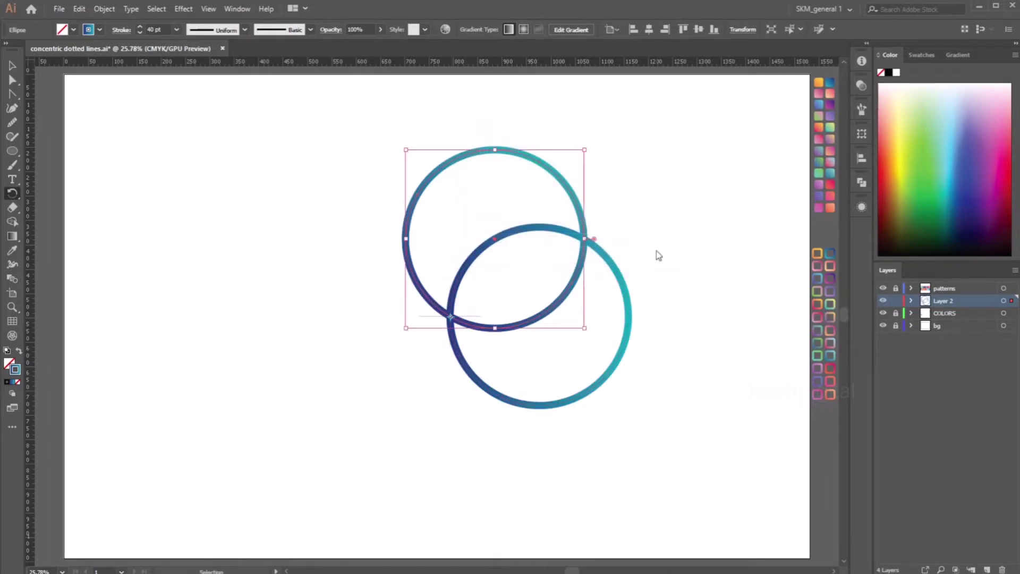
{"action": "key", "text": "ctrl+d"}
{"action": "key", "text": "ctrl+d"}
{"action": "key", "text": "ctrl+d"}
{"action": "key", "text": "ctrl+d"}
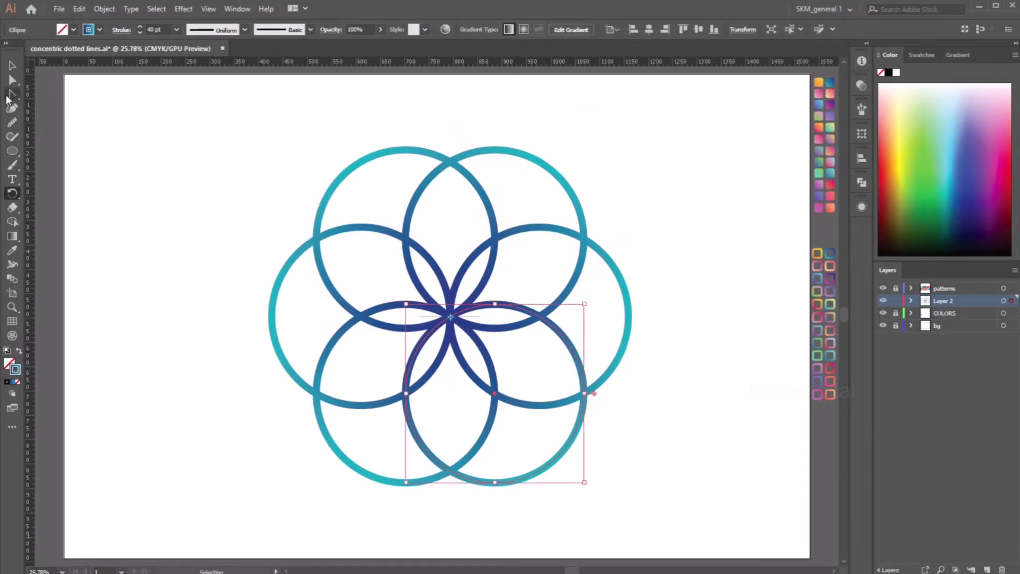
Select all six overlapping circles and group them
{"action": "key", "text": "v"}
{"action": "left_click_drag", "start_coordinate": [653, 170], "coordinate": [250, 446]}
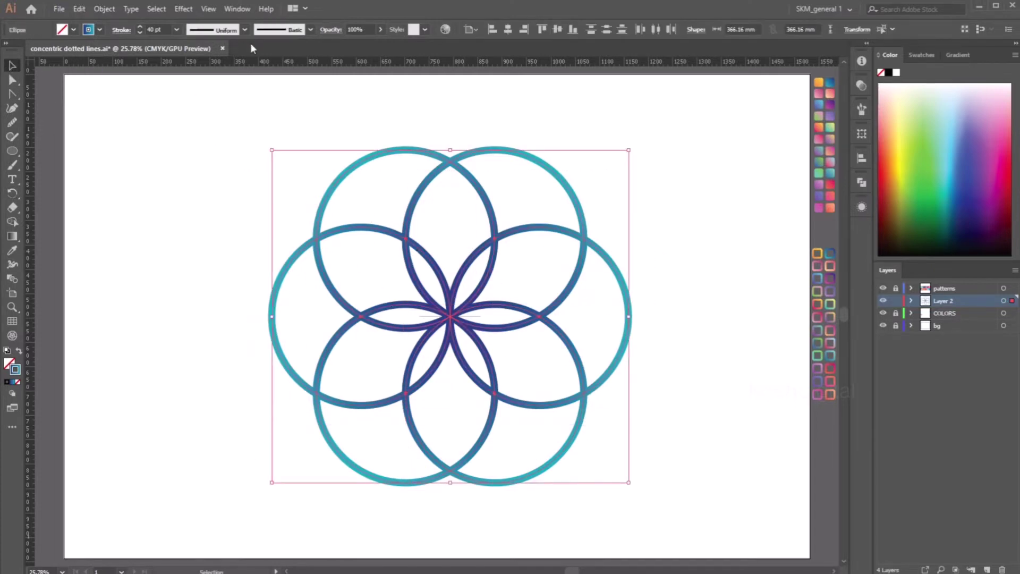
{"action": "key", "text": "ctrl+g"}
Add a Transform effect to the circle group with 90% horizontal and vertical scale, preview on, and 5 copies
{"action": "left_click", "coordinate": [183, 8]}
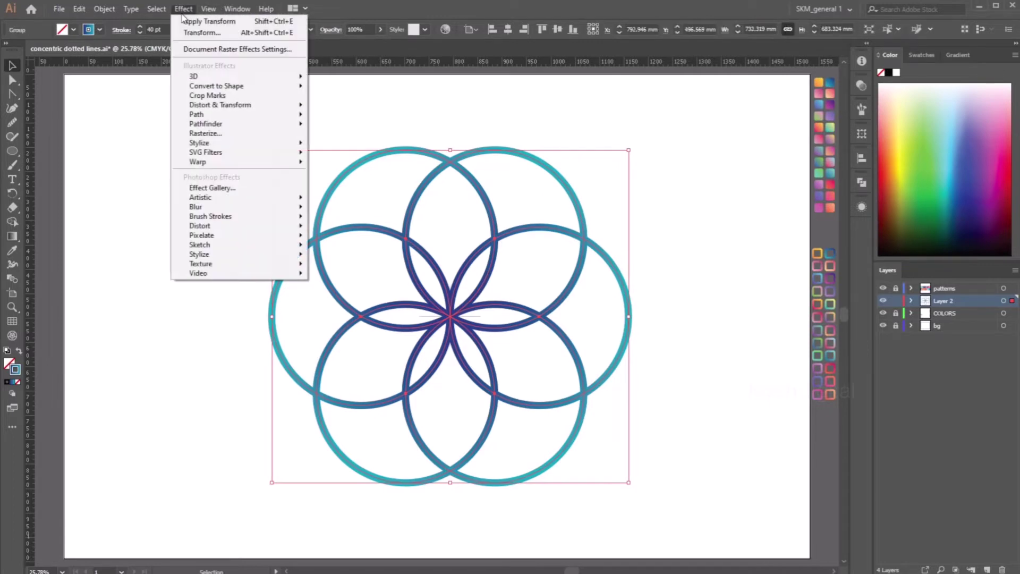
{"action": "mouse_move", "coordinate": [228, 105]}
{"action": "left_click", "coordinate": [355, 146]}
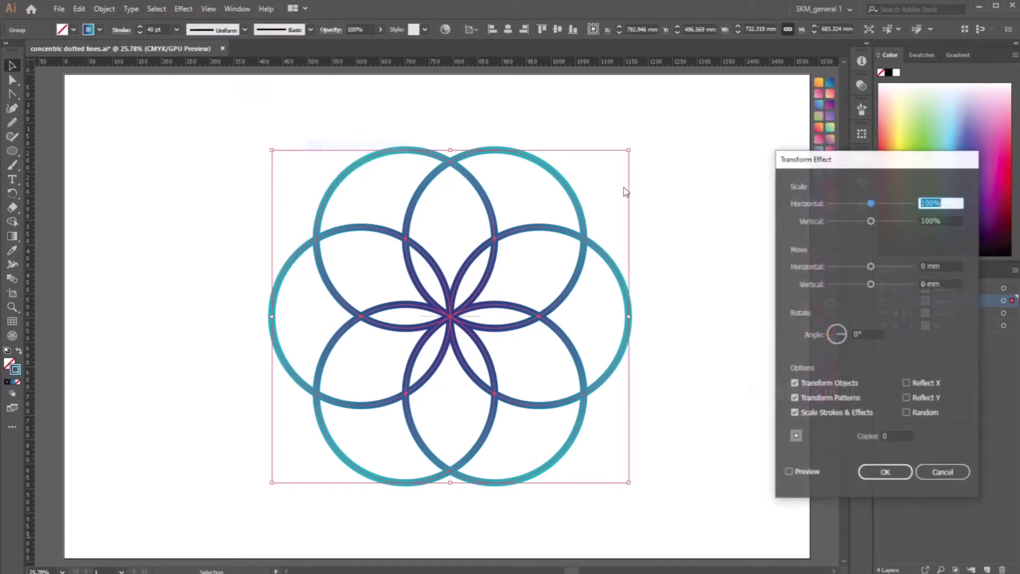
{"action": "left_click_drag", "start_coordinate": [825, 169], "coordinate": [781, 164]}
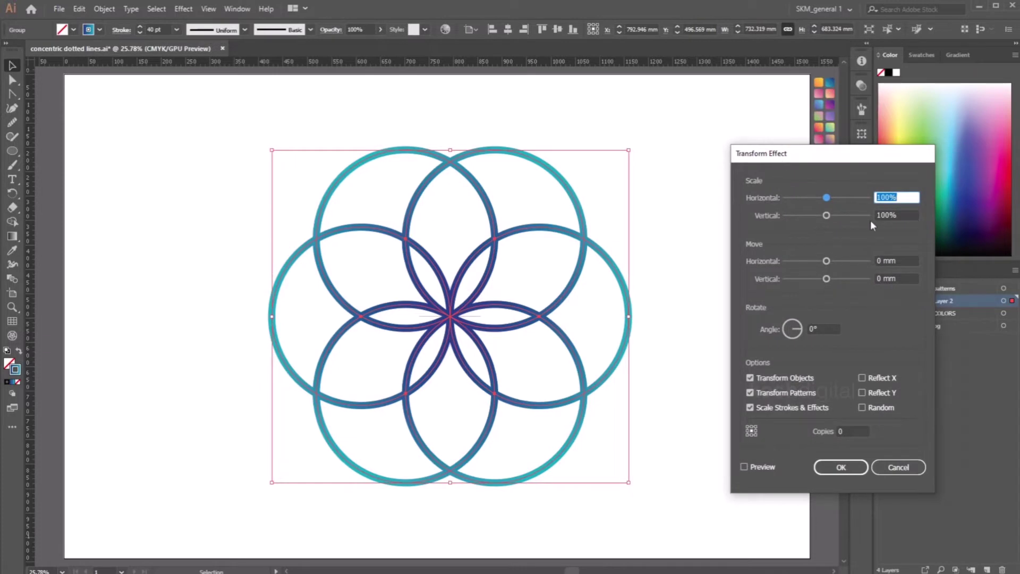
{"action": "type", "text": "90"}
{"action": "key", "text": "Tab"}
{"action": "type", "text": "90"}
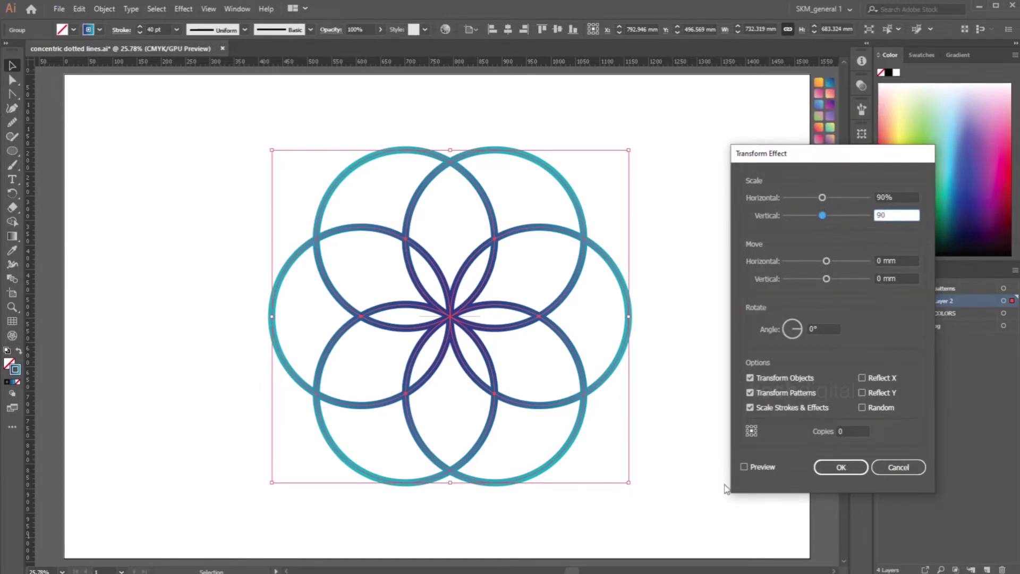
{"action": "left_click", "coordinate": [748, 465]}
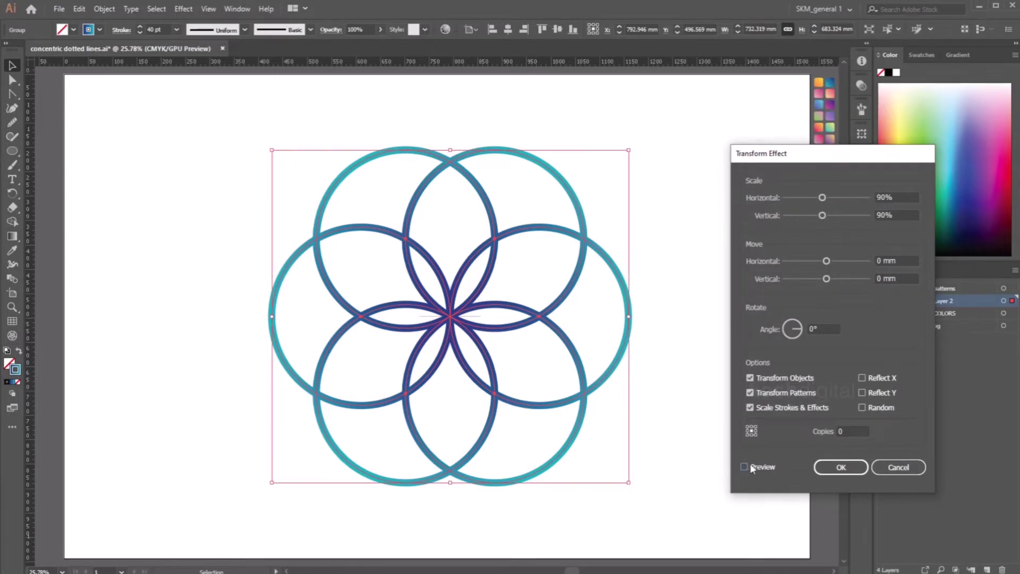
{"action": "left_click", "coordinate": [852, 431]}
{"action": "type", "text": "5"}
Try the Random option on the Transform effect's copies
{"action": "left_click", "coordinate": [822, 328]}
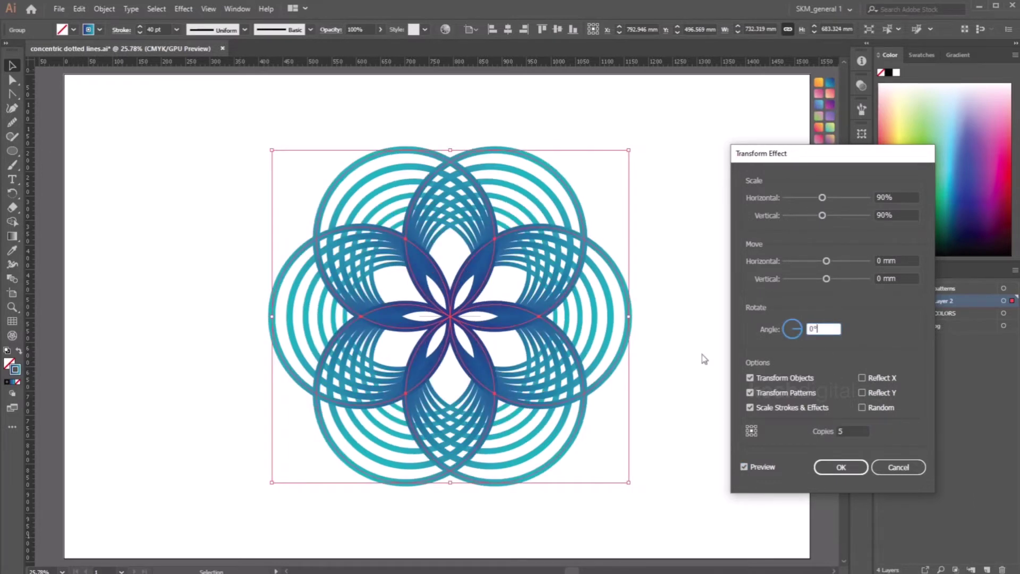
{"action": "left_click", "coordinate": [880, 408]}
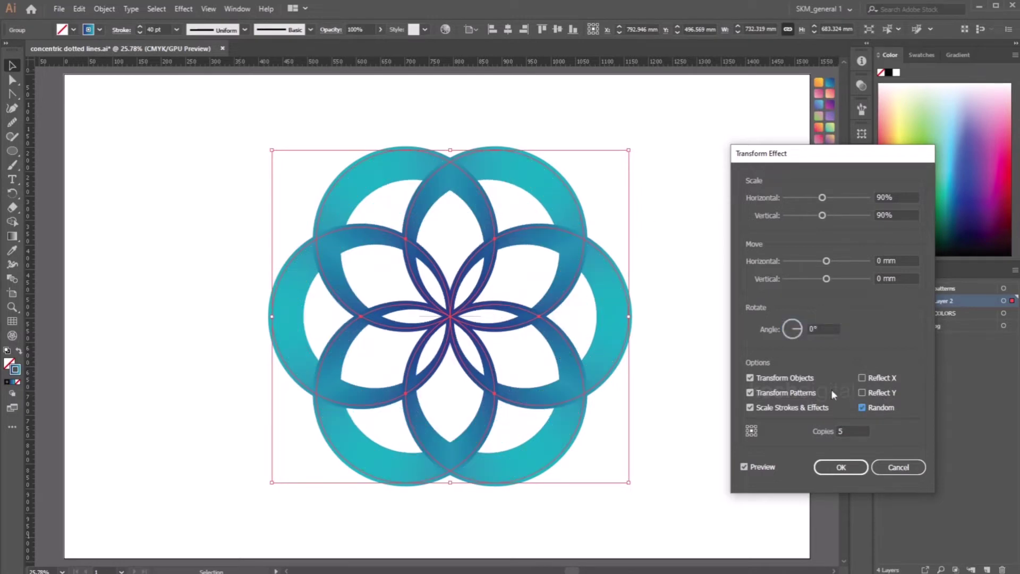
{"action": "left_click", "coordinate": [881, 411]}
Set the Transform effect's rotation angle to 5° and enable the Random option
{"action": "left_click", "coordinate": [822, 329]}
{"action": "key", "text": "Up"}
{"action": "key", "text": "Up"}
{"action": "key", "text": "Up"}
{"action": "key", "text": "Up"}
{"action": "key", "text": "Down"}
{"action": "key", "text": "Down"}
{"action": "key", "text": "Down"}
{"action": "key", "text": "Down"}
{"action": "key", "text": "Down"}
{"action": "key", "text": "Down"}
{"action": "key", "text": "Down"}
{"action": "key", "text": "Up"}
{"action": "key", "text": "Up"}
{"action": "key", "text": "Up"}
{"action": "key", "text": "Up"}
{"action": "key", "text": "Up"}
{"action": "key", "text": "Up"}
{"action": "key", "text": "Up"}
{"action": "key", "text": "Up"}
{"action": "left_click", "coordinate": [862, 408]}
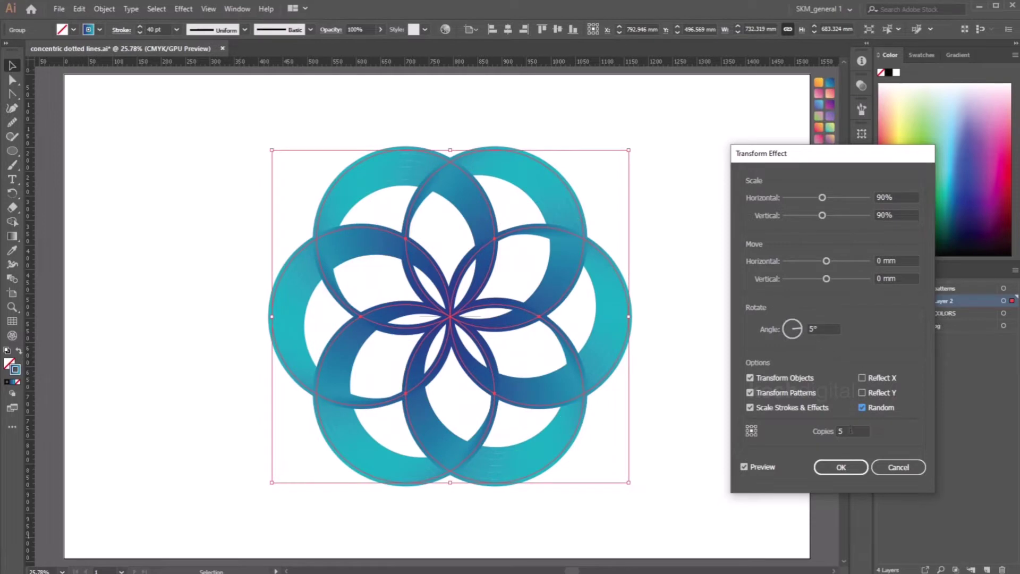
Try 7 copies with a rotation angle of 12° in the Transform effect
{"action": "double_click", "coordinate": [849, 430]}
{"action": "type", "text": "7"}
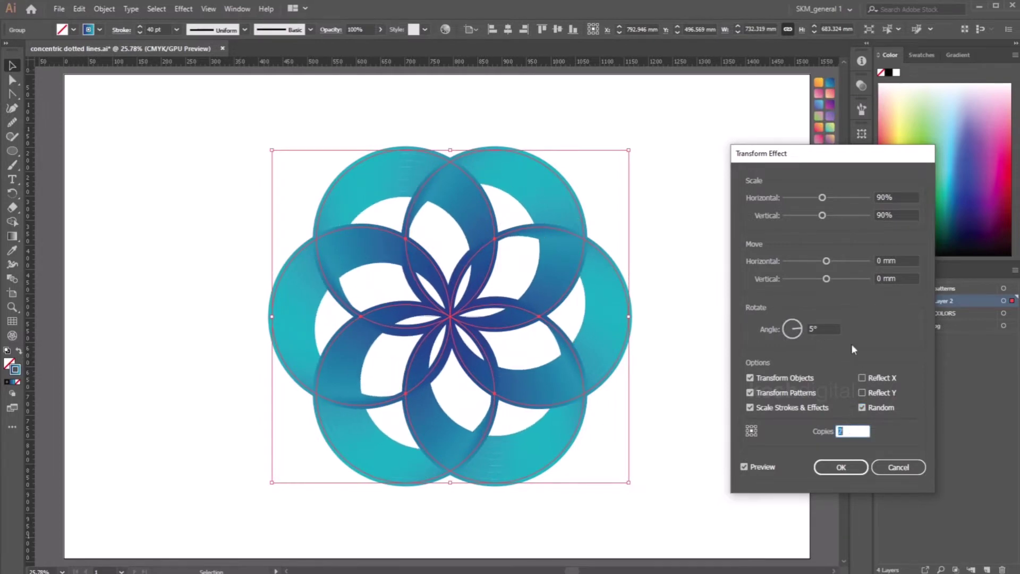
{"action": "double_click", "coordinate": [823, 329]}
{"action": "key", "text": "Up"}
{"action": "key", "text": "Up"}
{"action": "key", "text": "Up"}
{"action": "key", "text": "Up"}
{"action": "key", "text": "Up"}
{"action": "key", "text": "Up"}
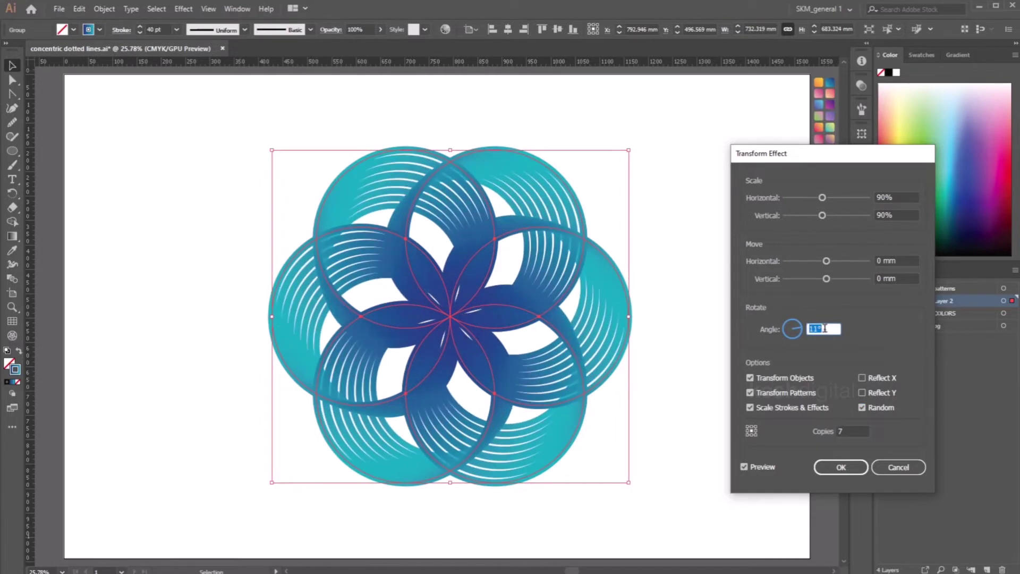
{"action": "key", "text": "Up"}
Set the Transform effect to 5 copies with a 15° rotation angle, apply it and deselect the group
{"action": "double_click", "coordinate": [842, 431]}
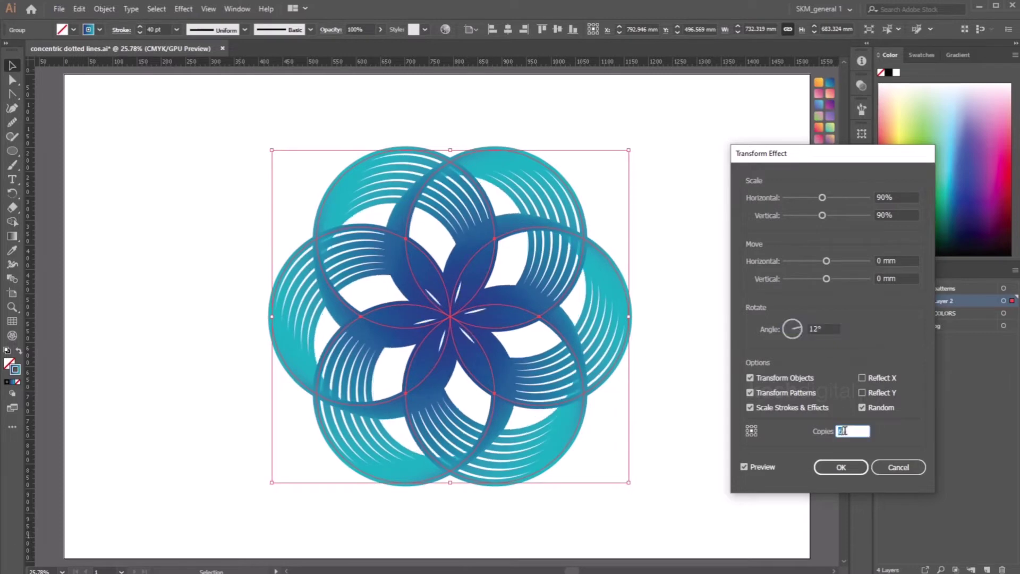
{"action": "double_click", "coordinate": [823, 329]}
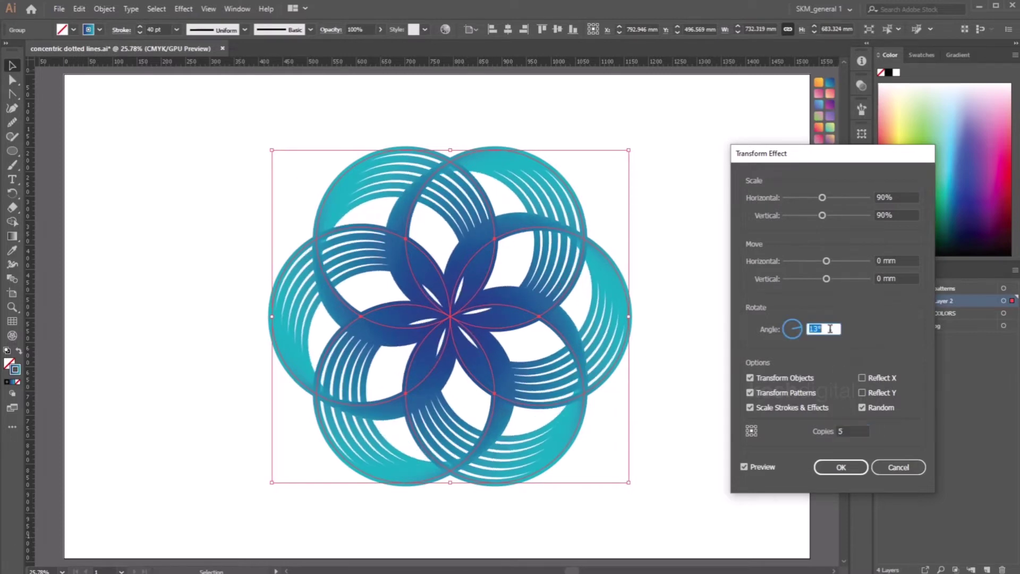
{"action": "key", "text": "Up"}
{"action": "key", "text": "Up"}
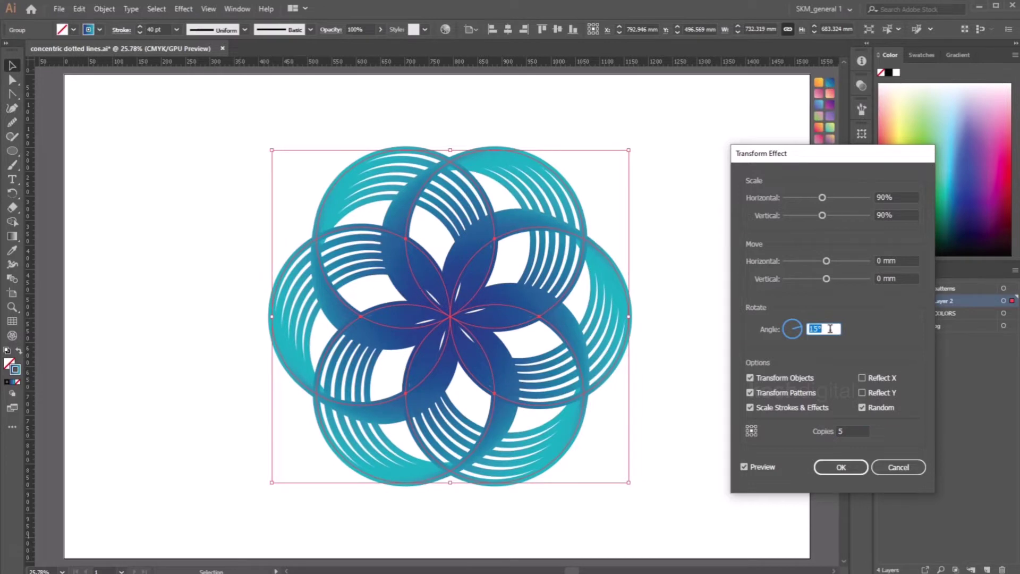
{"action": "left_click", "coordinate": [841, 467]}
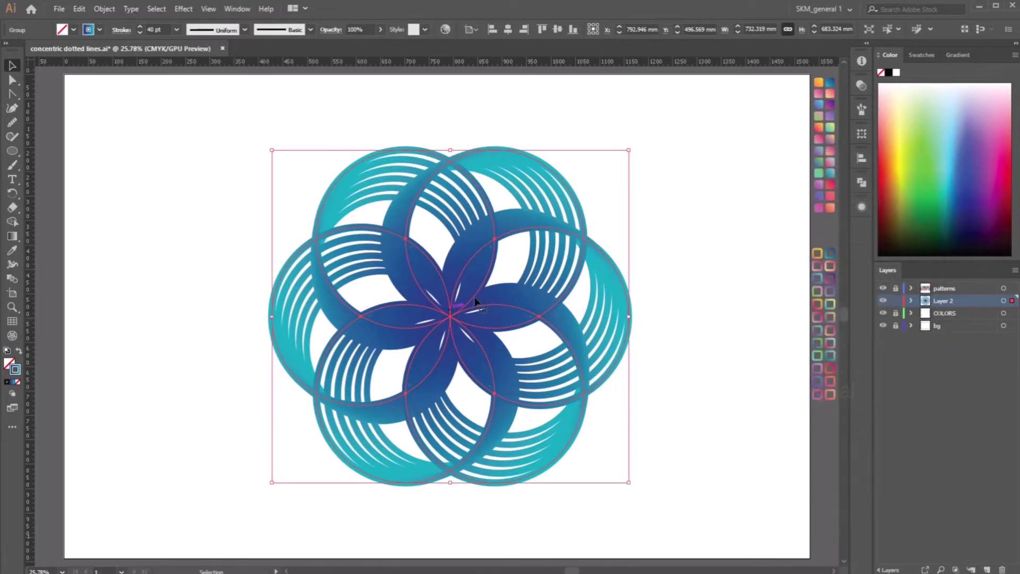
{"action": "left_click", "coordinate": [698, 237]}
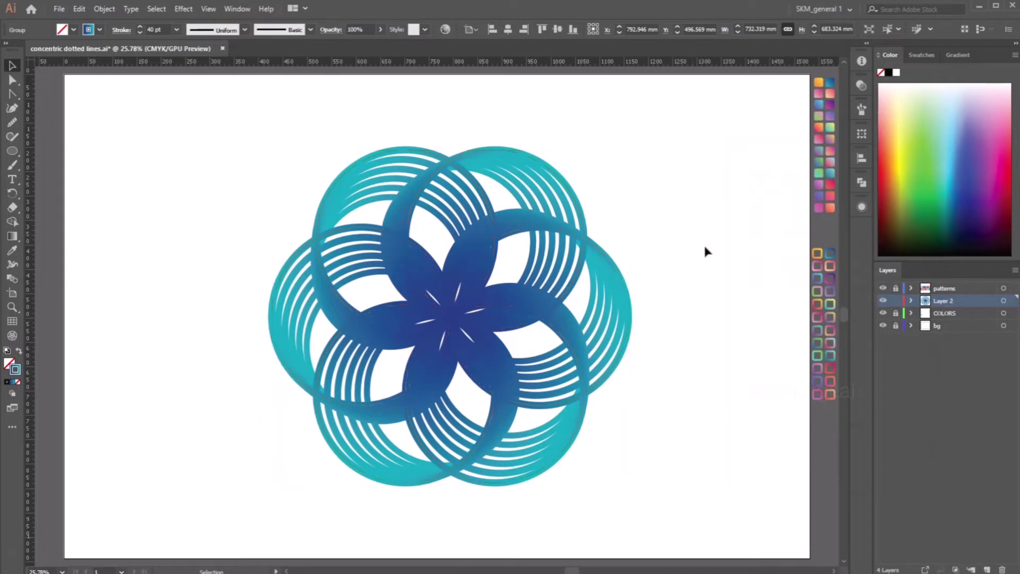
Fill the background rectangle on the bg layer with the blue-to-teal gradient swatch and lock that layer
{"action": "left_click", "coordinate": [945, 325]}
{"action": "left_click", "coordinate": [680, 292]}
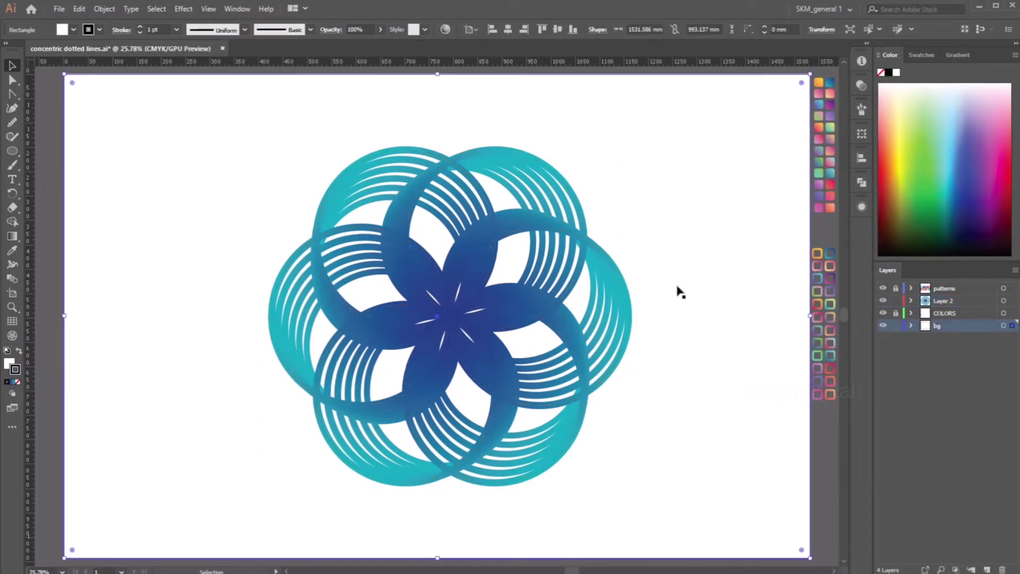
{"action": "left_click", "coordinate": [830, 83]}
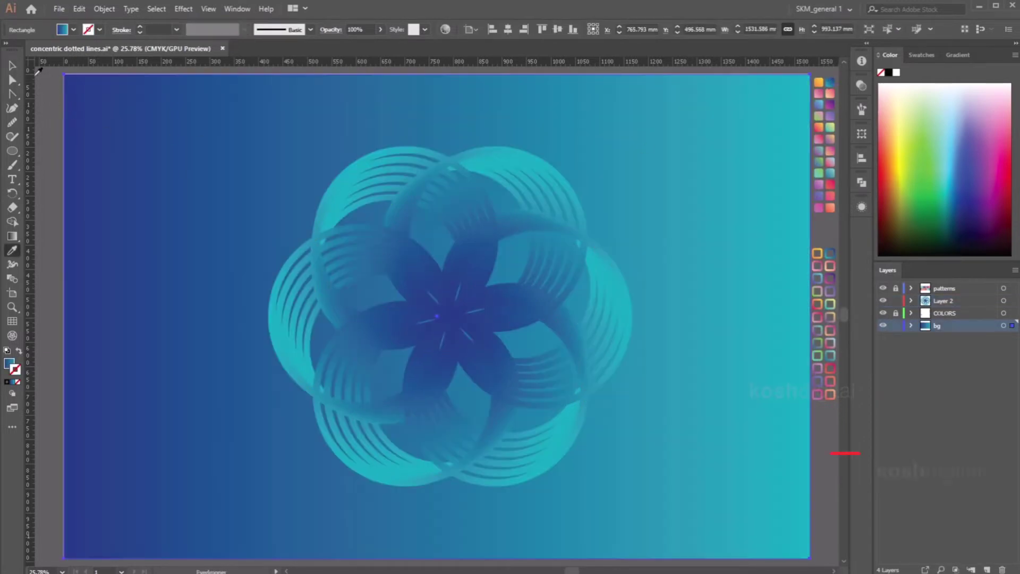
{"action": "left_click", "coordinate": [45, 95]}
{"action": "left_click", "coordinate": [896, 326]}
Select the circle flower group, expand its appearance and expand the result into filled shapes
{"action": "left_click", "coordinate": [524, 228]}
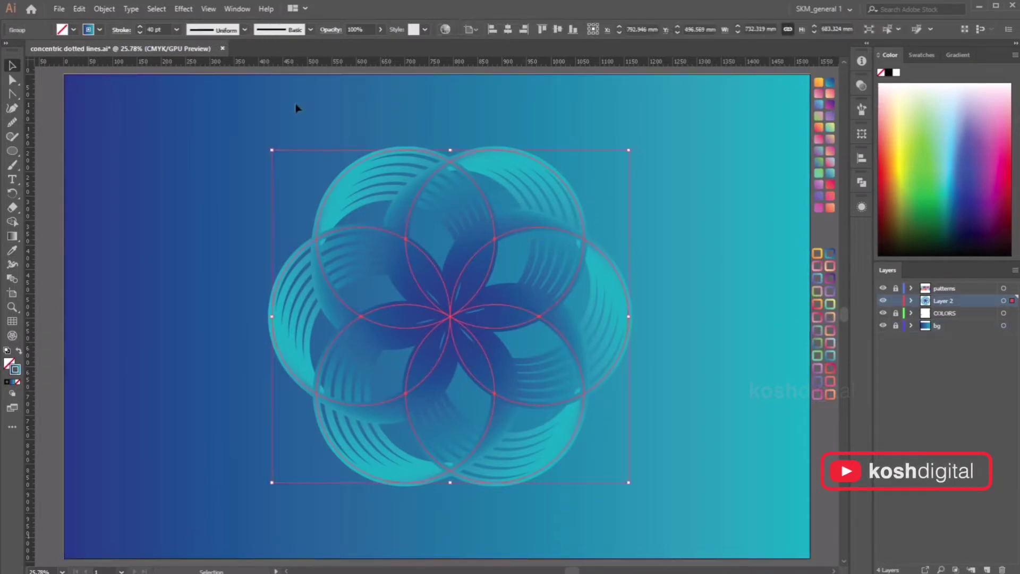
{"action": "left_click", "coordinate": [104, 8]}
{"action": "left_click", "coordinate": [127, 164]}
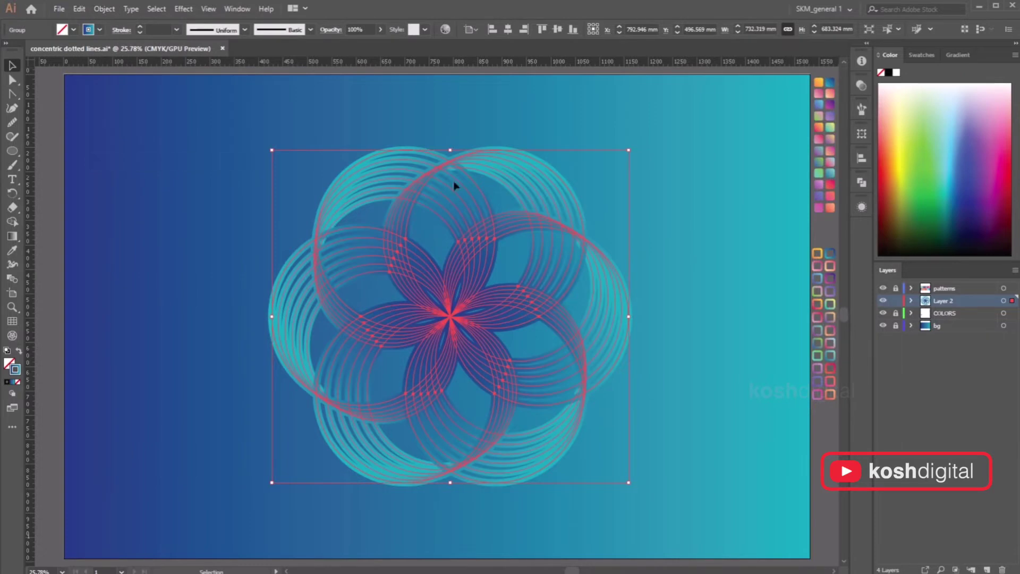
{"action": "left_click", "coordinate": [104, 8]}
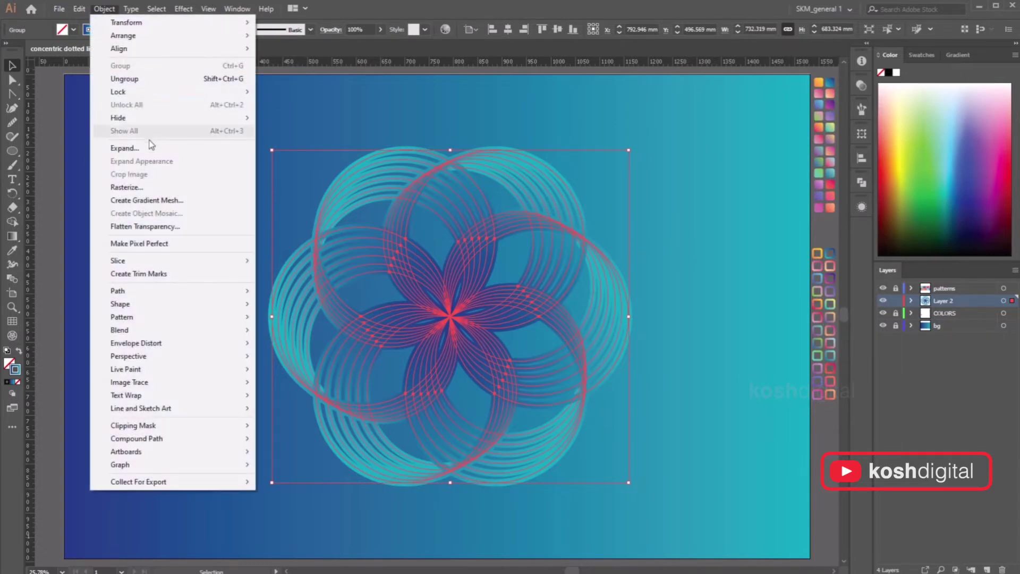
{"action": "left_click", "coordinate": [144, 151]}
{"action": "left_click", "coordinate": [425, 351]}
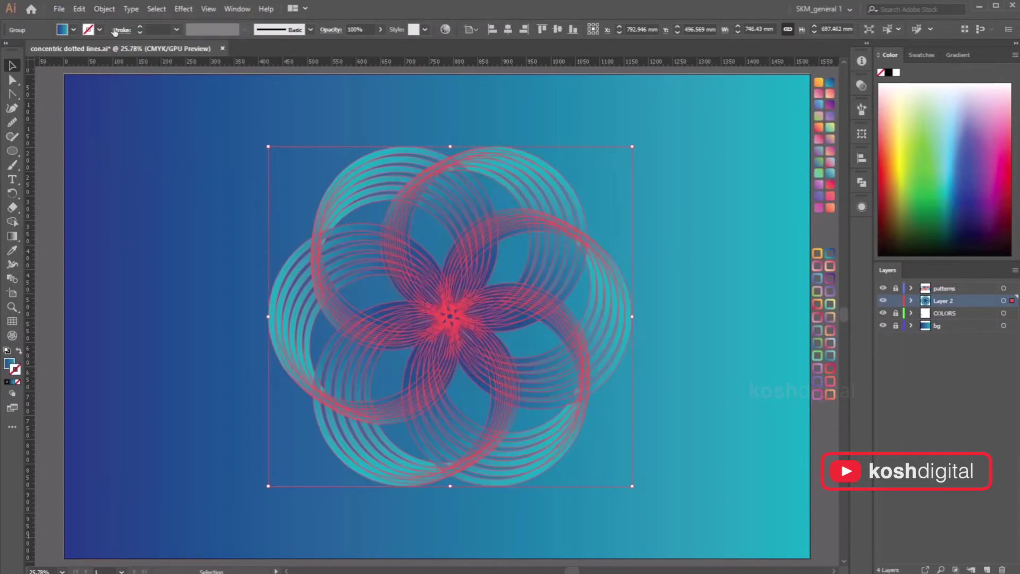
Give the expanded flower group a white 2 pt stroke and deselect it
{"action": "left_click", "coordinate": [99, 30]}
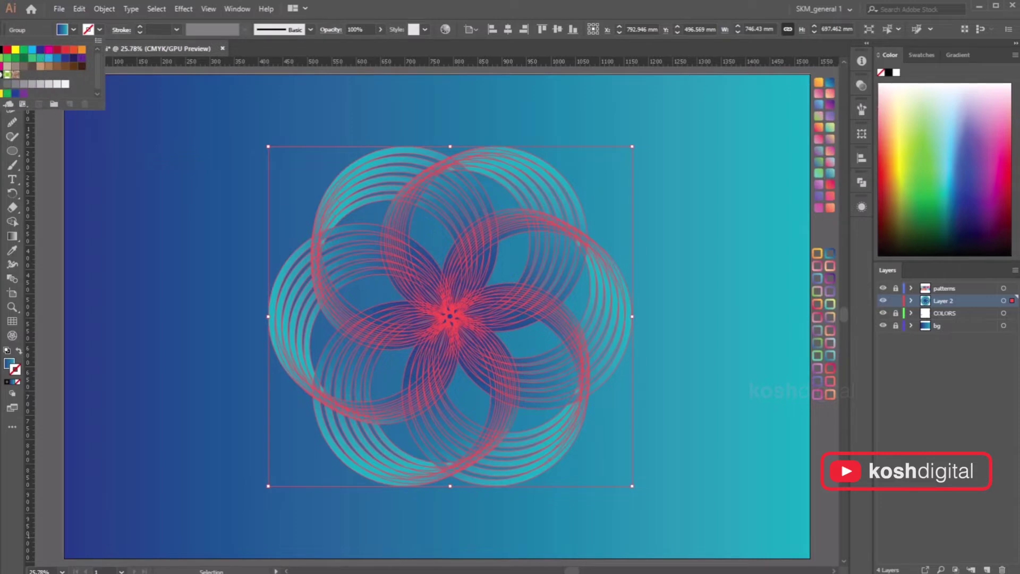
{"action": "left_click", "coordinate": [65, 84]}
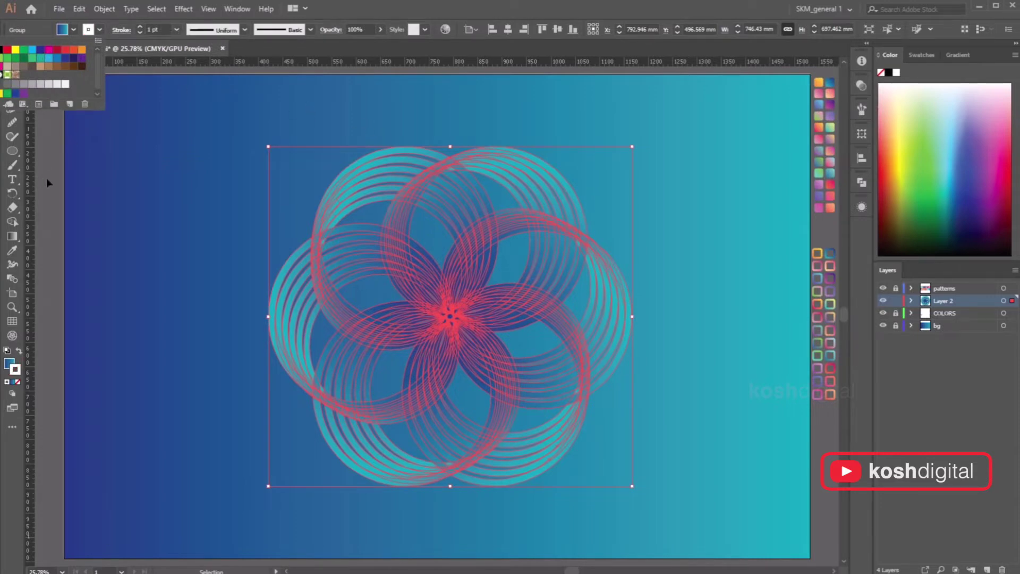
{"action": "left_click", "coordinate": [676, 148]}
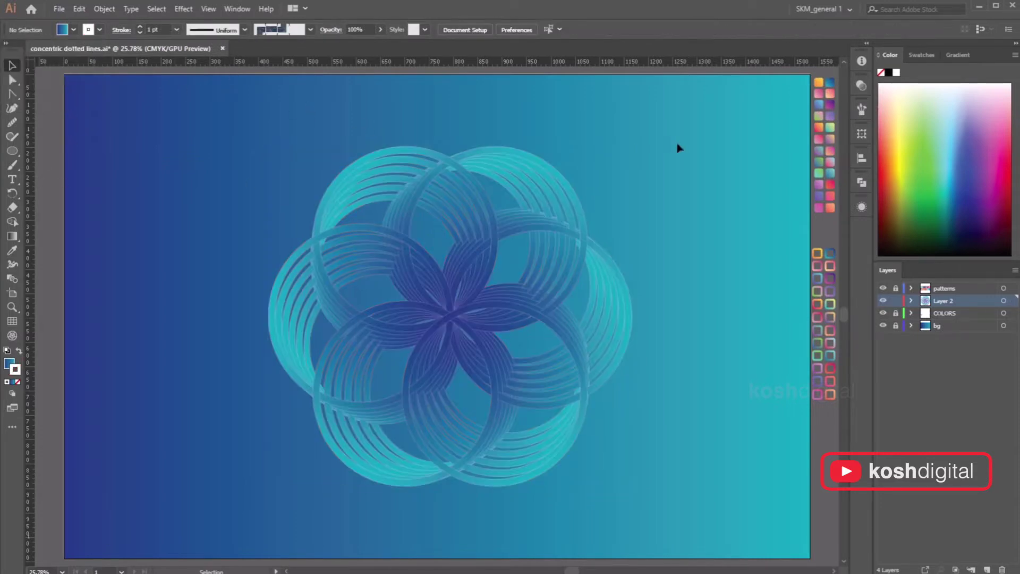
{"action": "left_click", "coordinate": [480, 256]}
{"action": "left_click", "coordinate": [176, 29]}
{"action": "left_click", "coordinate": [183, 96]}
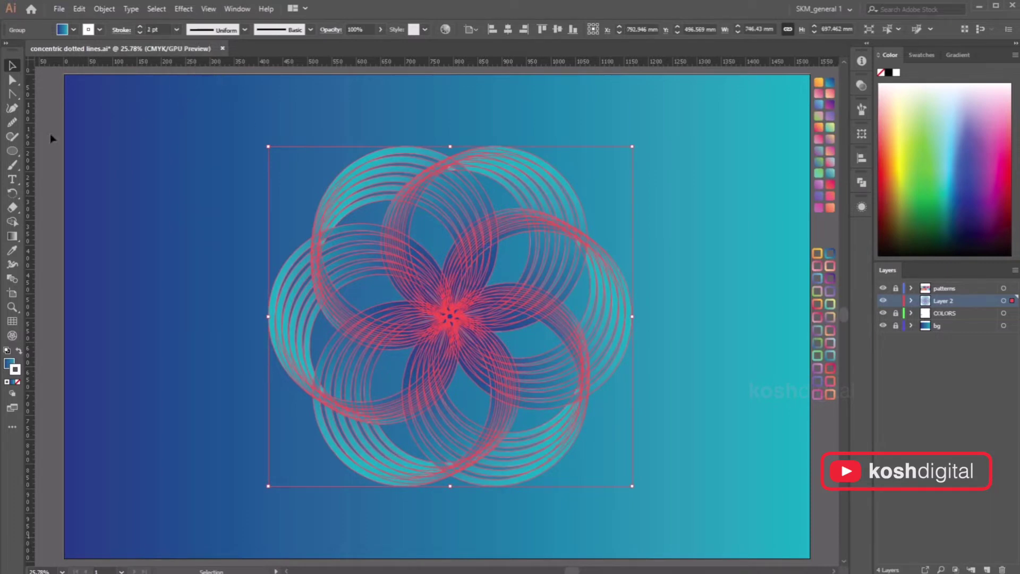
{"action": "left_click", "coordinate": [51, 138]}
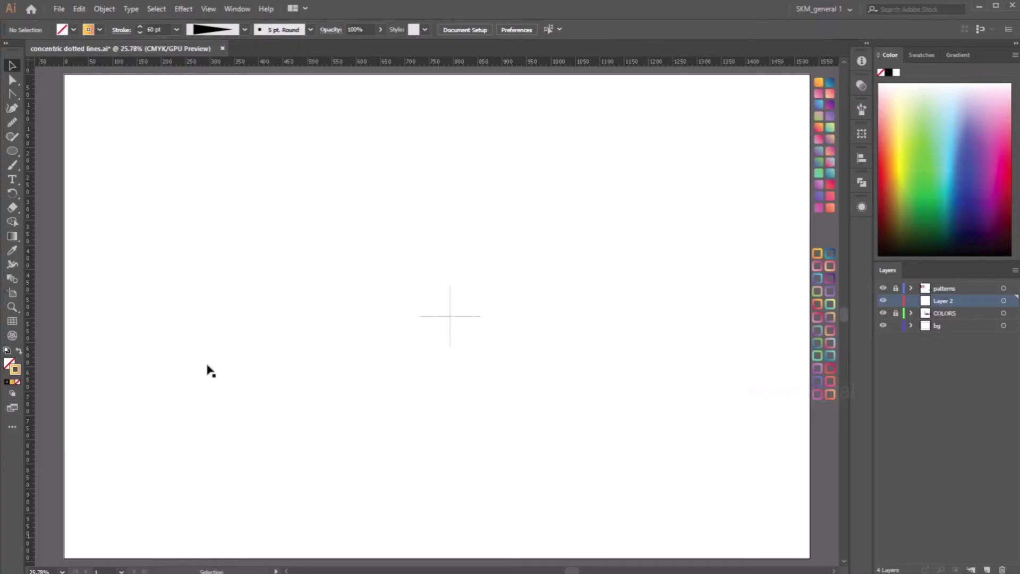
Draw a circle about 750 mm in diameter centred on the crosshair guide of the blank artboard
{"action": "left_click", "coordinate": [12, 152]}
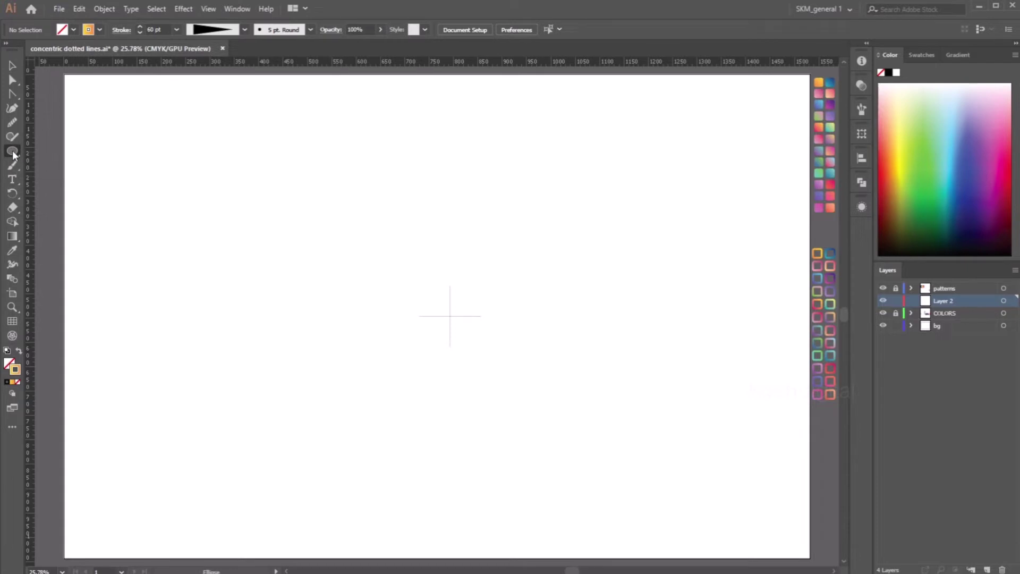
{"action": "left_click", "coordinate": [449, 315], "text": "alt"}
{"action": "left_click", "coordinate": [433, 301]}
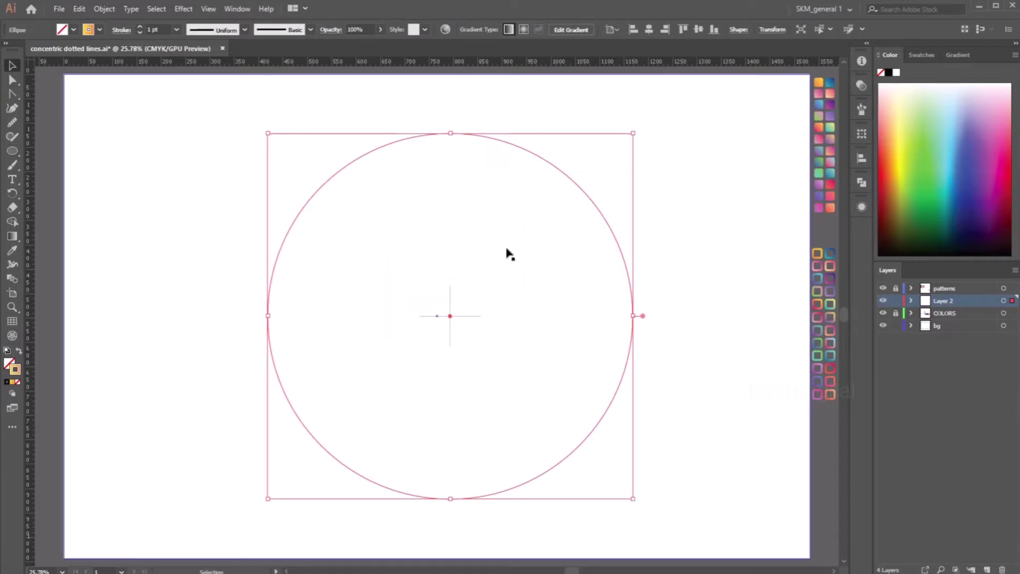
Copy the pink gradient stroke from the outlined colour swatches onto the circle and set its stroke weight to 60 pt
{"action": "key", "text": "i"}
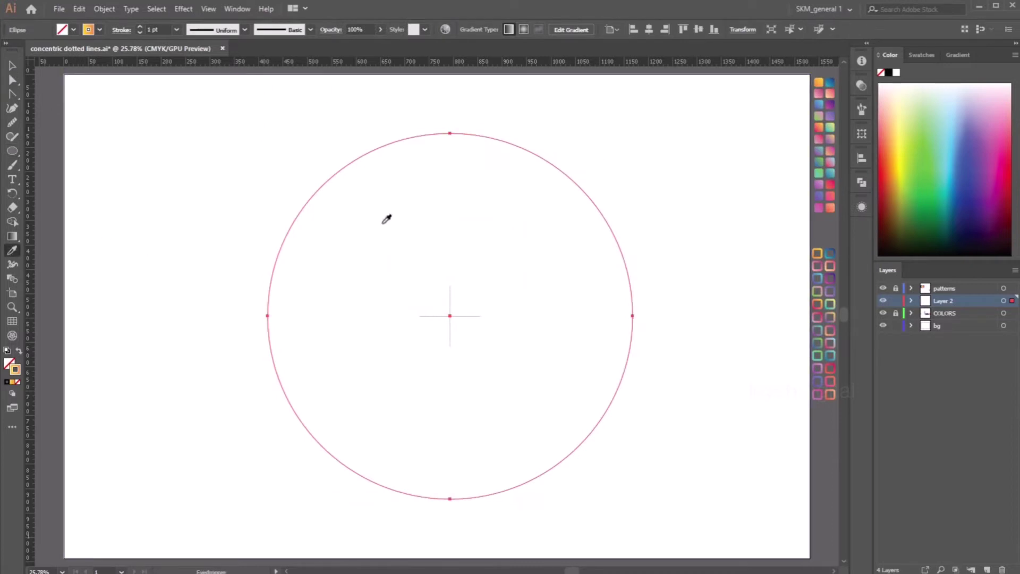
{"action": "left_click", "coordinate": [820, 259]}
{"action": "key", "text": "v"}
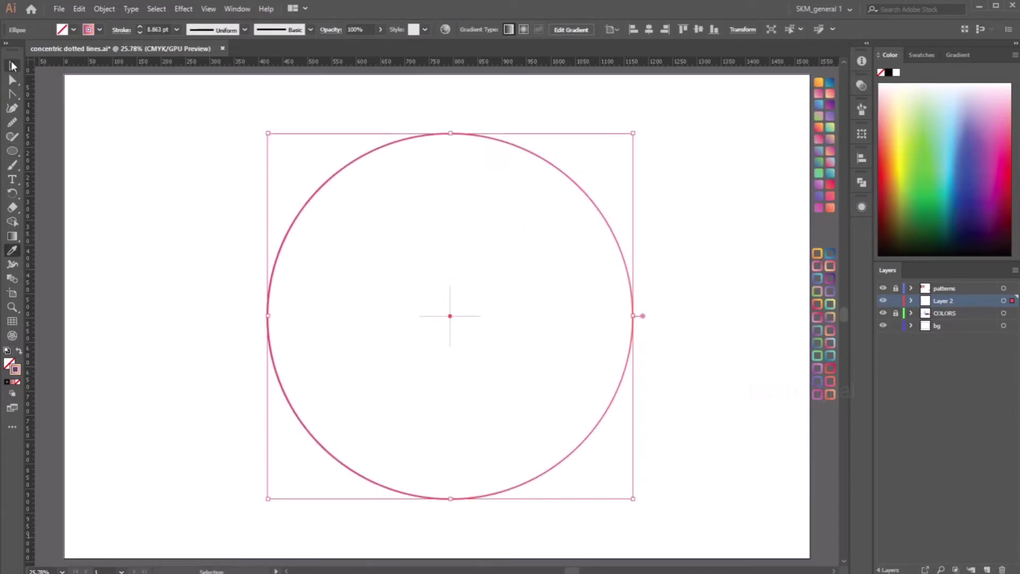
{"action": "left_click", "coordinate": [176, 30]}
{"action": "left_click", "coordinate": [191, 291]}
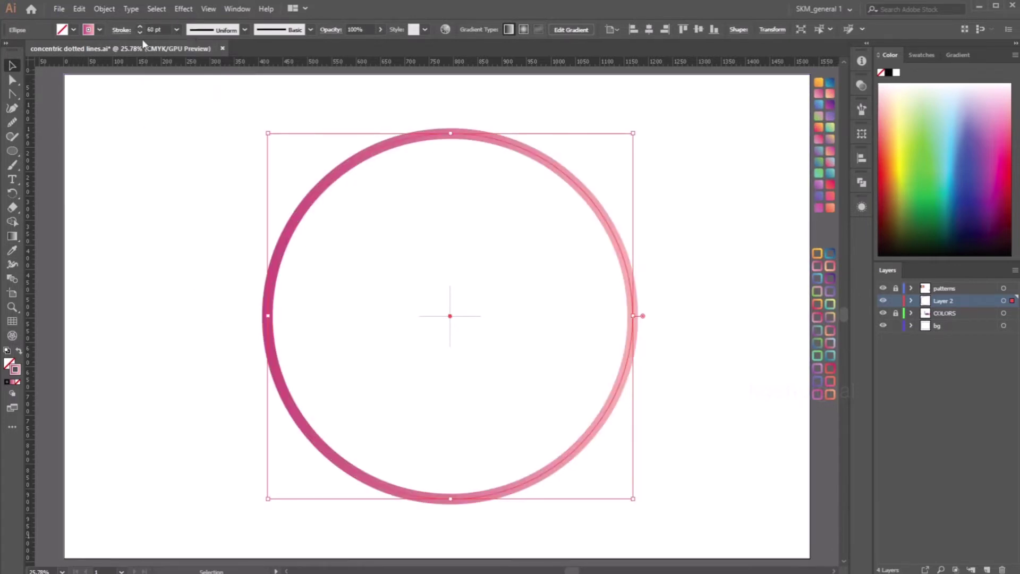
Turn the circle's stroke into dots with a 0 pt dash, 75 pt gap, round caps and corners, and a tapered width profile
{"action": "left_click", "coordinate": [120, 31]}
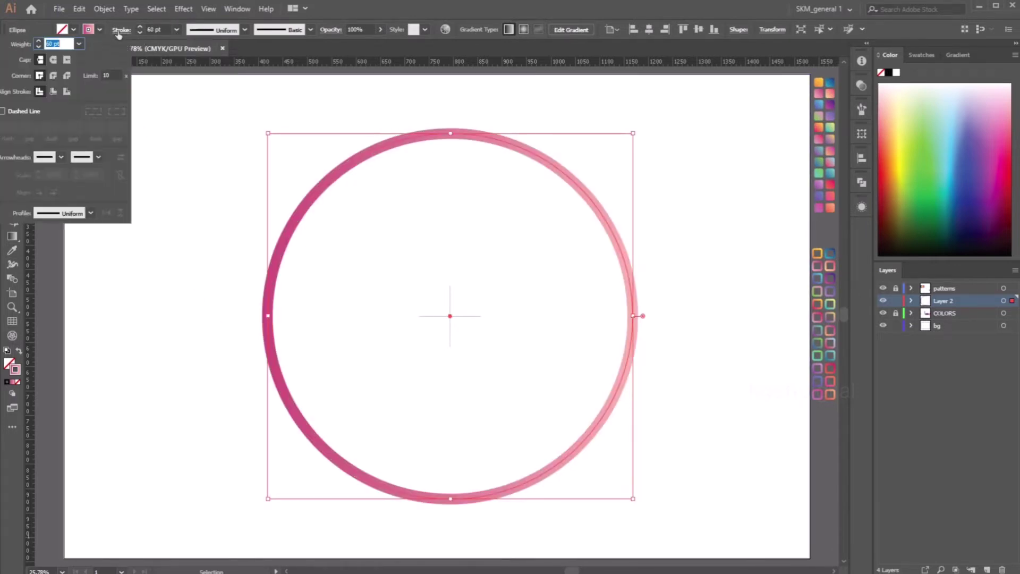
{"action": "left_click", "coordinate": [3, 111]}
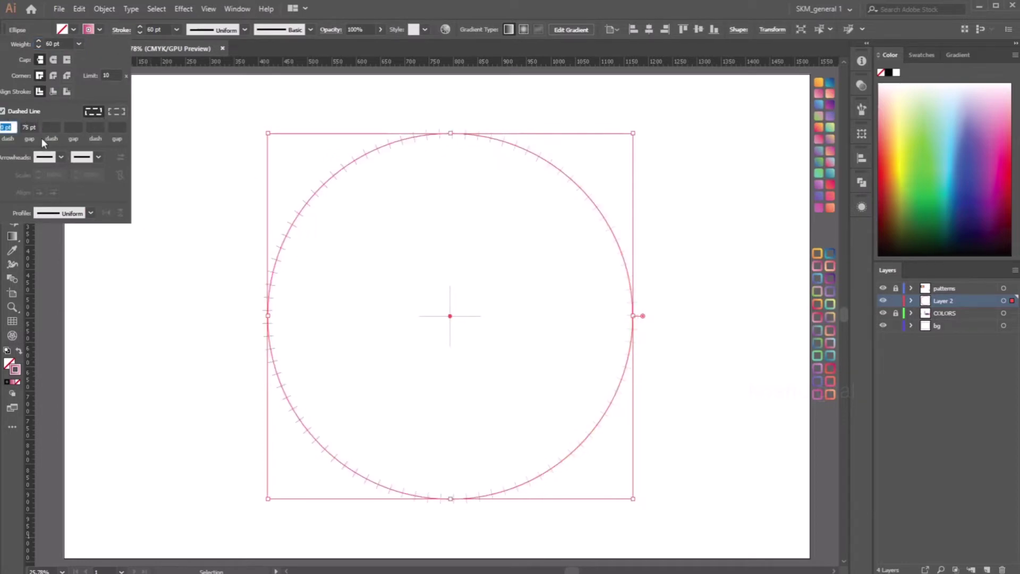
{"action": "left_click", "coordinate": [54, 60]}
{"action": "left_click", "coordinate": [54, 76]}
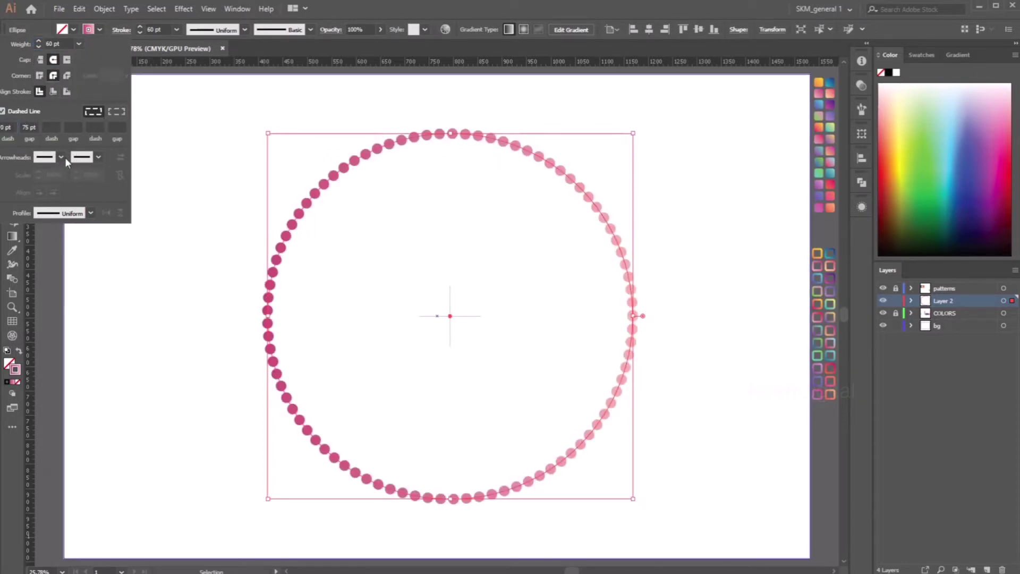
{"action": "left_click", "coordinate": [77, 214]}
{"action": "left_click", "coordinate": [63, 349]}
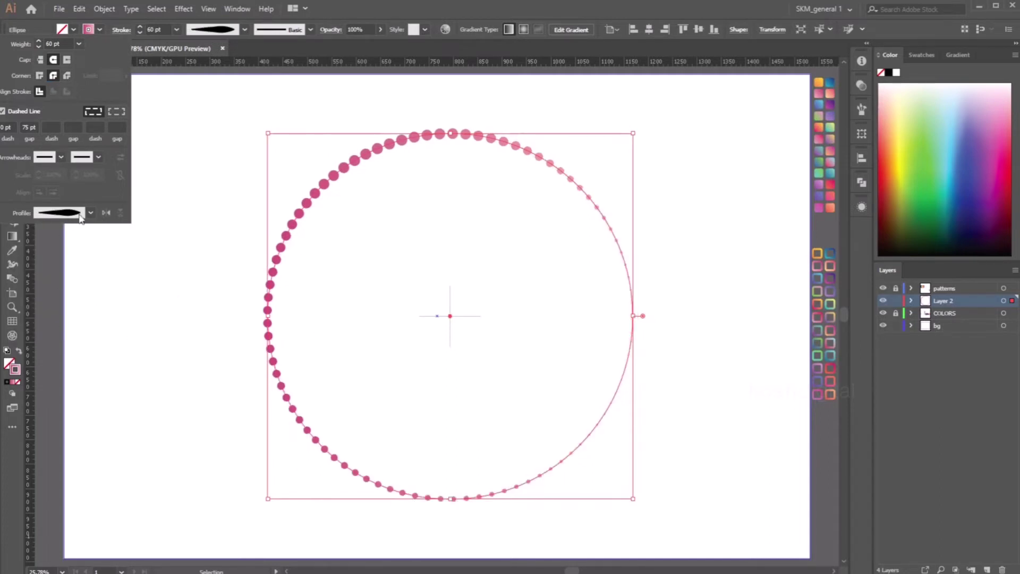
{"action": "left_click", "coordinate": [678, 268]}
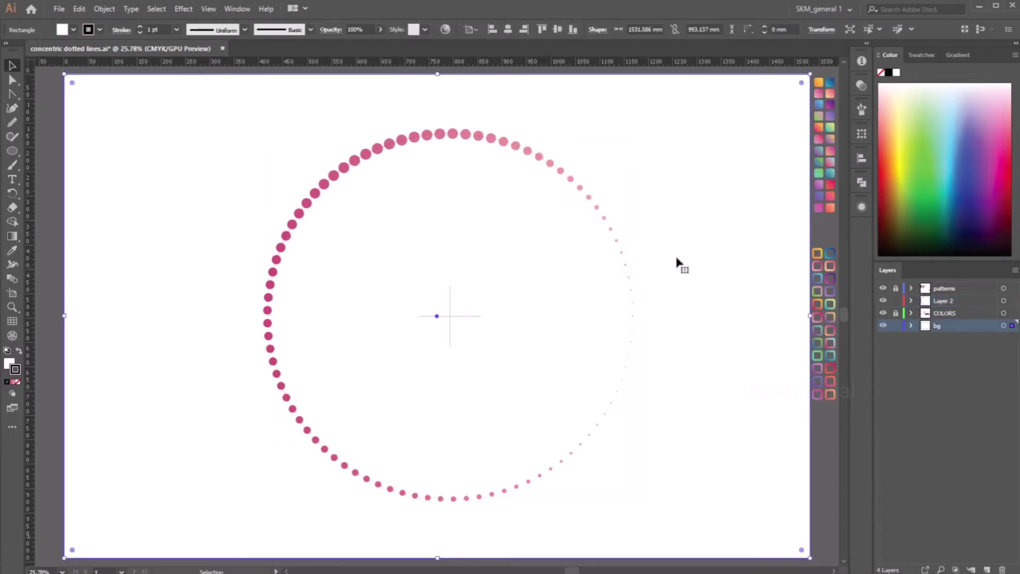
Start a Transform effect on the dotted circle with 90% horizontal and vertical scale, previewed on the artboard
{"action": "left_click", "coordinate": [566, 177]}
{"action": "left_click", "coordinate": [184, 9]}
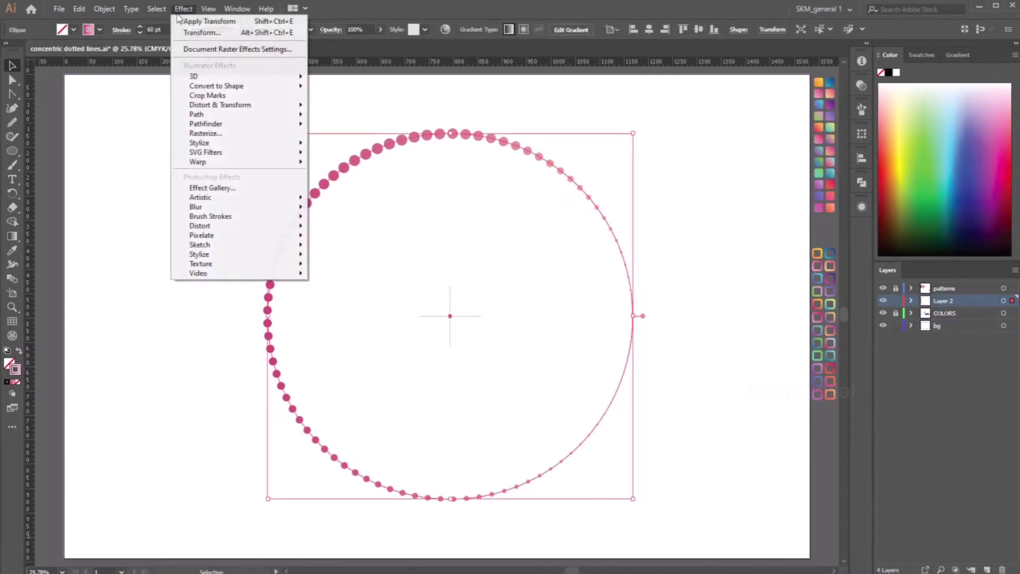
{"action": "mouse_move", "coordinate": [229, 113]}
{"action": "left_click", "coordinate": [344, 146]}
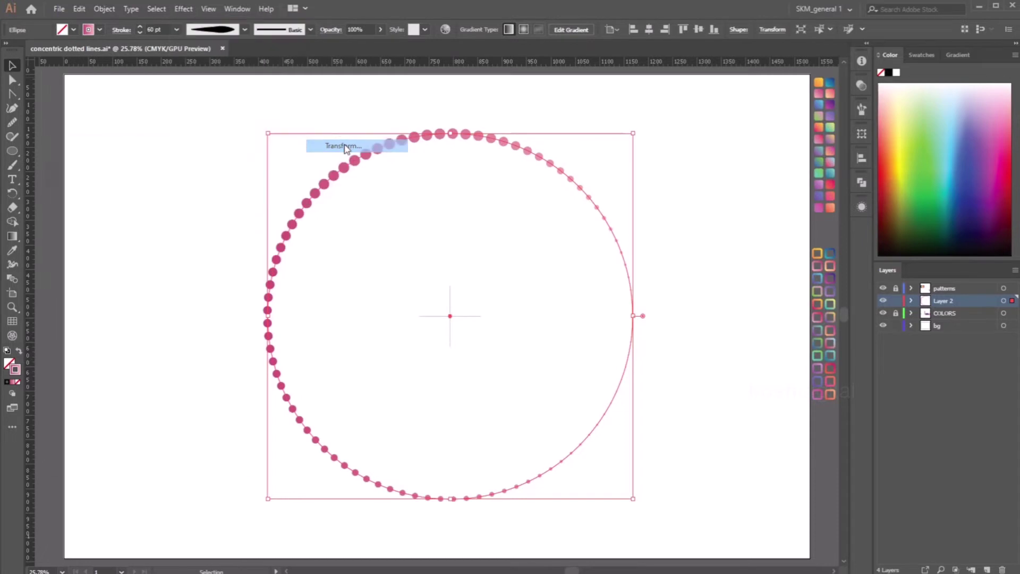
{"action": "type", "text": "90"}
{"action": "key", "text": "Tab"}
{"action": "type", "text": "90"}
{"action": "left_click", "coordinate": [71, 449]}
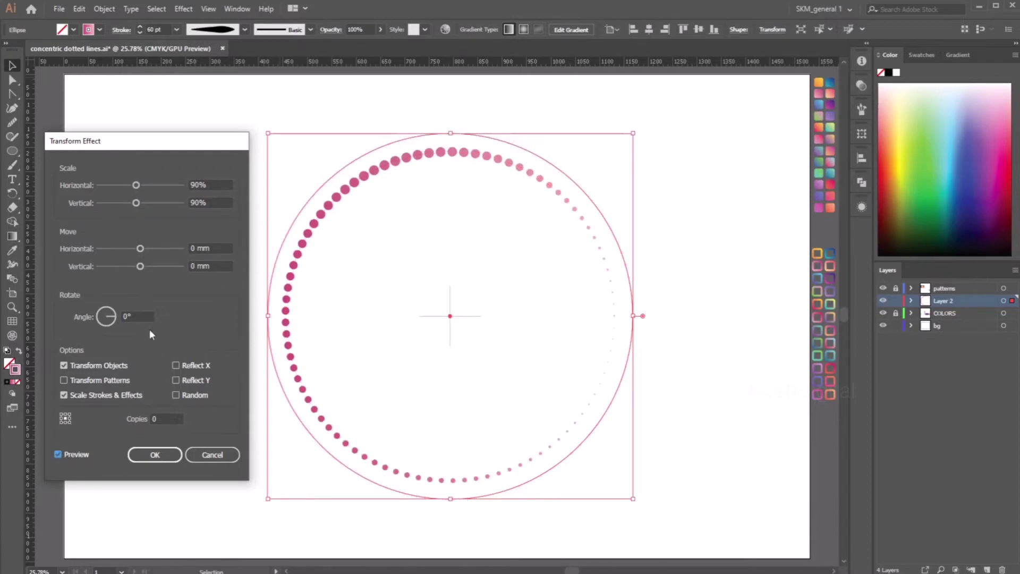
Set the Transform effect to a 30° rotation angle and 10 copies with the Random option enabled
{"action": "left_click", "coordinate": [113, 320]}
{"action": "type", "text": "30"}
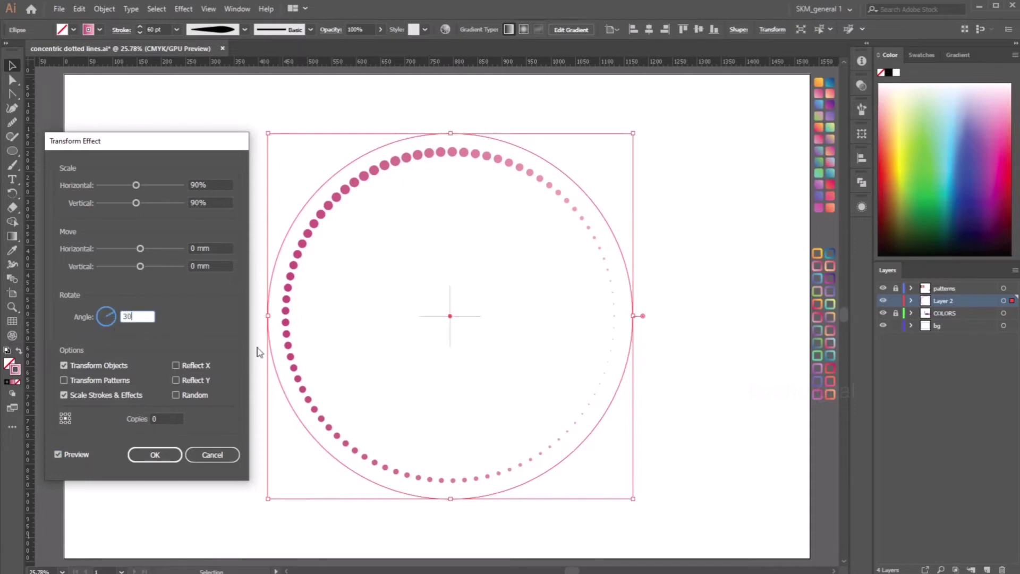
{"action": "left_click", "coordinate": [167, 418]}
{"action": "type", "text": "10"}
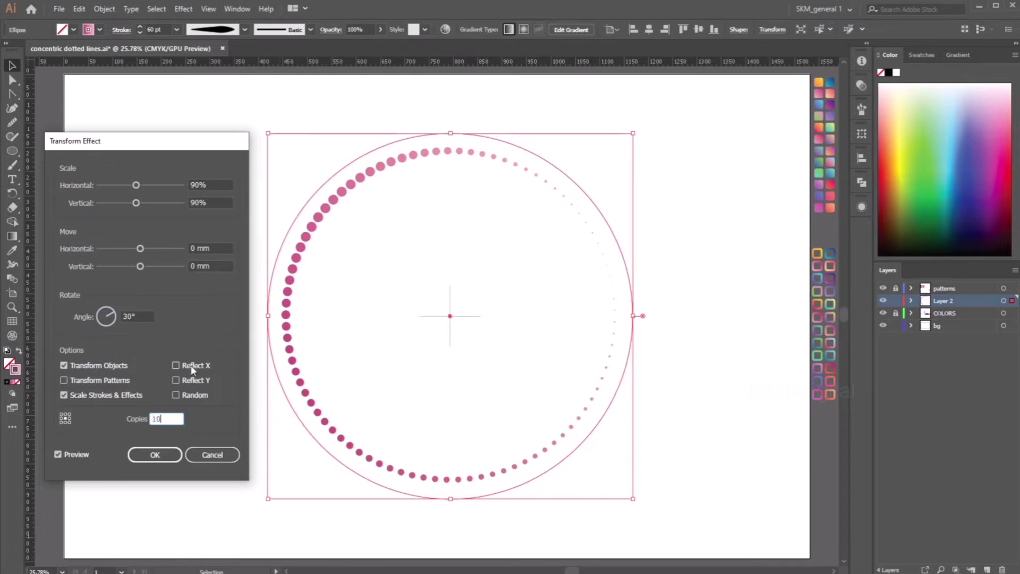
{"action": "left_click", "coordinate": [133, 317]}
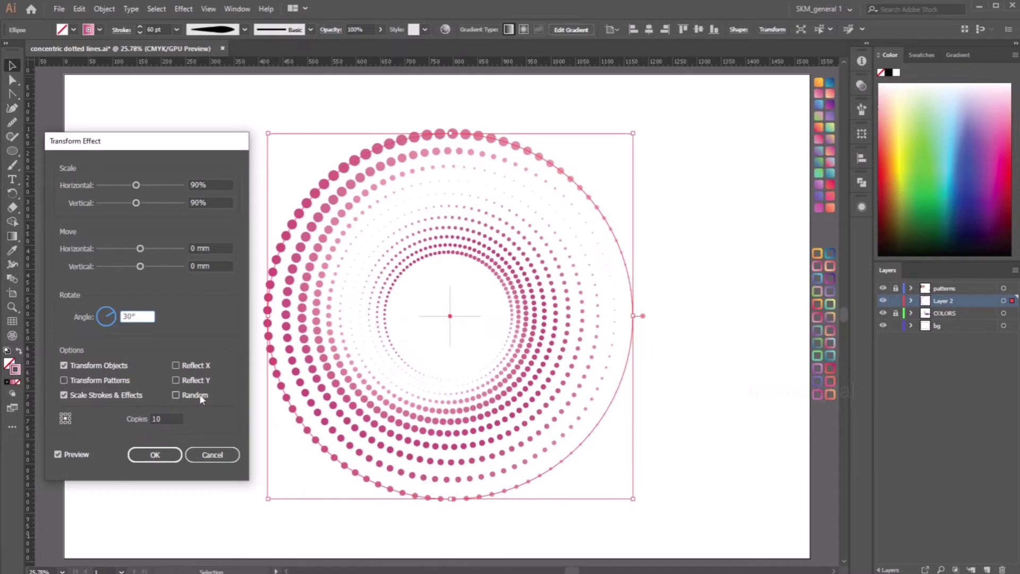
{"action": "left_click", "coordinate": [176, 395]}
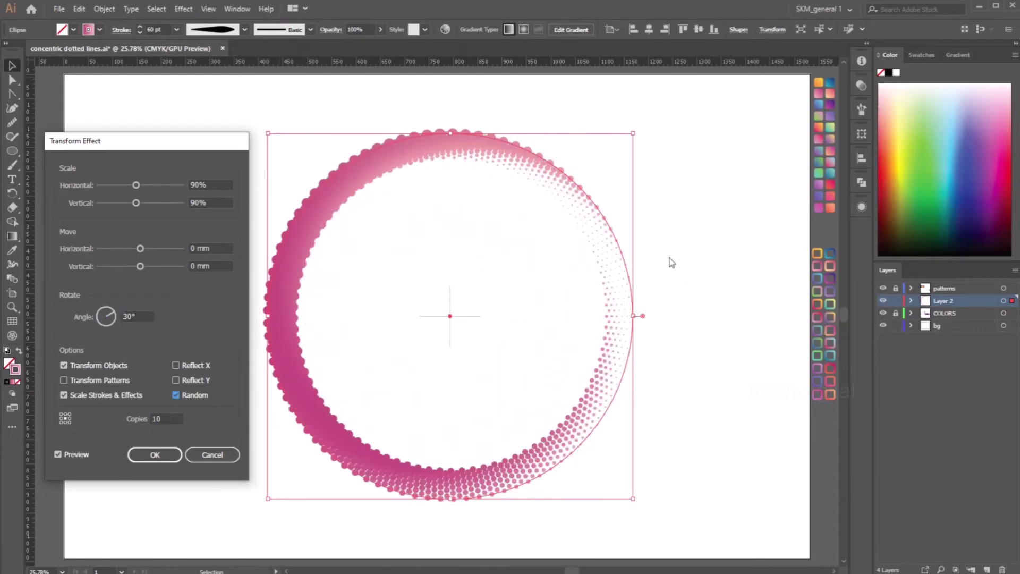
Raise the number of copies in the Transform effect to 77
{"action": "left_click", "coordinate": [166, 419]}
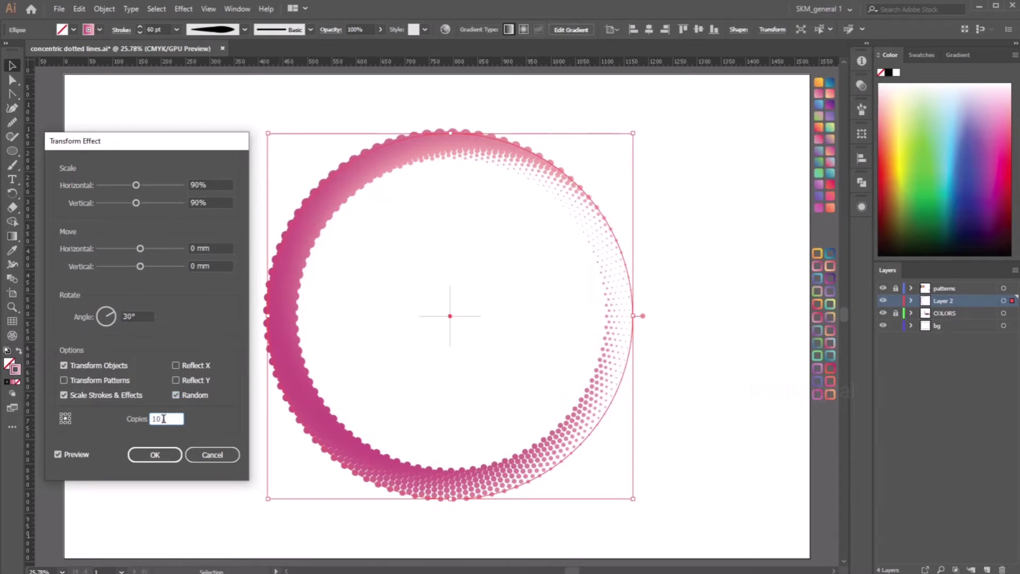
{"action": "key", "text": "Up"}
{"action": "key", "text": "Up"}
{"action": "key", "text": "Up"}
{"action": "key", "text": "Up"}
{"action": "key", "text": "Up"}
{"action": "key", "text": "Up"}
{"action": "key", "text": "Up"}
{"action": "key", "text": "Up"}
{"action": "key", "text": "Up"}
{"action": "key", "text": "Up"}
{"action": "key", "text": "Up"}
{"action": "key", "text": "Up"}
{"action": "key", "text": "Up"}
{"action": "key", "text": "Up"}
{"action": "key", "text": "Up"}
{"action": "key", "text": "Up"}
{"action": "key", "text": "Up"}
{"action": "key", "text": "Up"}
{"action": "key", "text": "Up"}
{"action": "key", "text": "Up"}
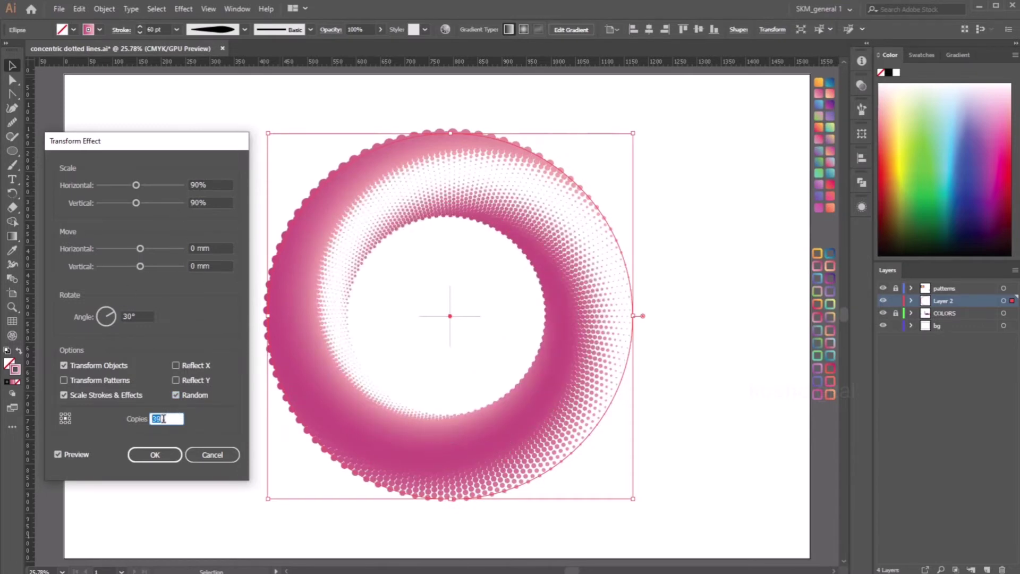
{"action": "key", "text": "Up"}
{"action": "key", "text": "Up"}
{"action": "key", "text": "Up"}
{"action": "key", "text": "Up"}
{"action": "key", "text": "Up"}
{"action": "key", "text": "Up"}
{"action": "key", "text": "Up"}
{"action": "key", "text": "Up"}
{"action": "key", "text": "Up"}
{"action": "key", "text": "Up"}
{"action": "key", "text": "Up"}
{"action": "key", "text": "Up"}
{"action": "key", "text": "Up"}
{"action": "key", "text": "Up"}
{"action": "key", "text": "Up"}
{"action": "key", "text": "Up"}
{"action": "key", "text": "Up"}
{"action": "key", "text": "Up"}
{"action": "key", "text": "Up"}
{"action": "key", "text": "Up"}
{"action": "key", "text": "Up"}
{"action": "key", "text": "Up"}
{"action": "key", "text": "Up"}
{"action": "key", "text": "Up"}
{"action": "key", "text": "Up"}
{"action": "key", "text": "Up"}
{"action": "key", "text": "Up"}
{"action": "key", "text": "Up"}
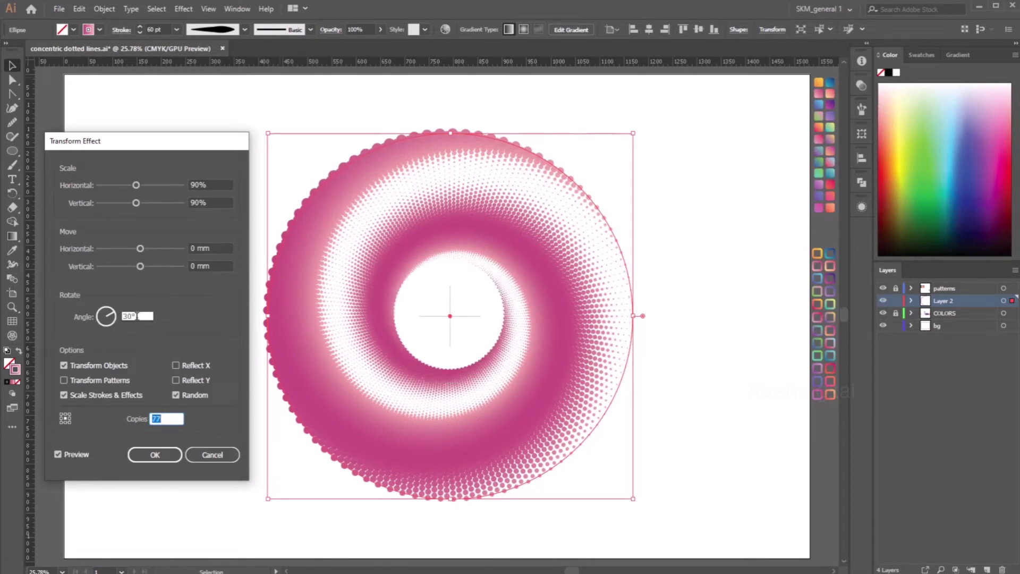
Reduce the Transform effect's rotation angle to 19°
{"action": "left_click", "coordinate": [137, 316]}
{"action": "key", "text": "Down"}
{"action": "key", "text": "shift+Down"}
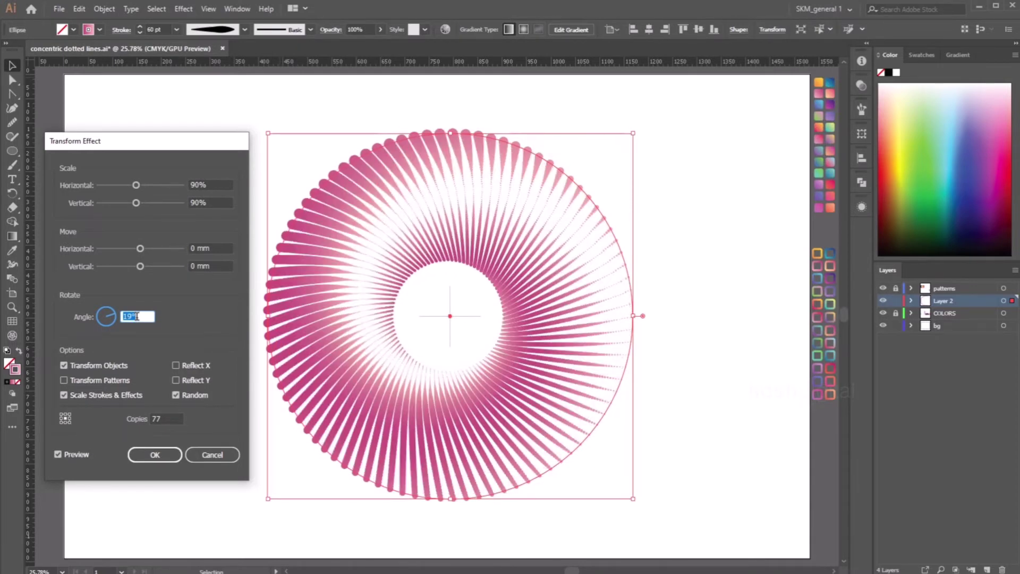
Raise the Transform effect's horizontal scale to 98%
{"action": "left_click", "coordinate": [209, 185]}
{"action": "key", "text": "Up"}
{"action": "key", "text": "Up"}
{"action": "key", "text": "Up"}
{"action": "key", "text": "Up"}
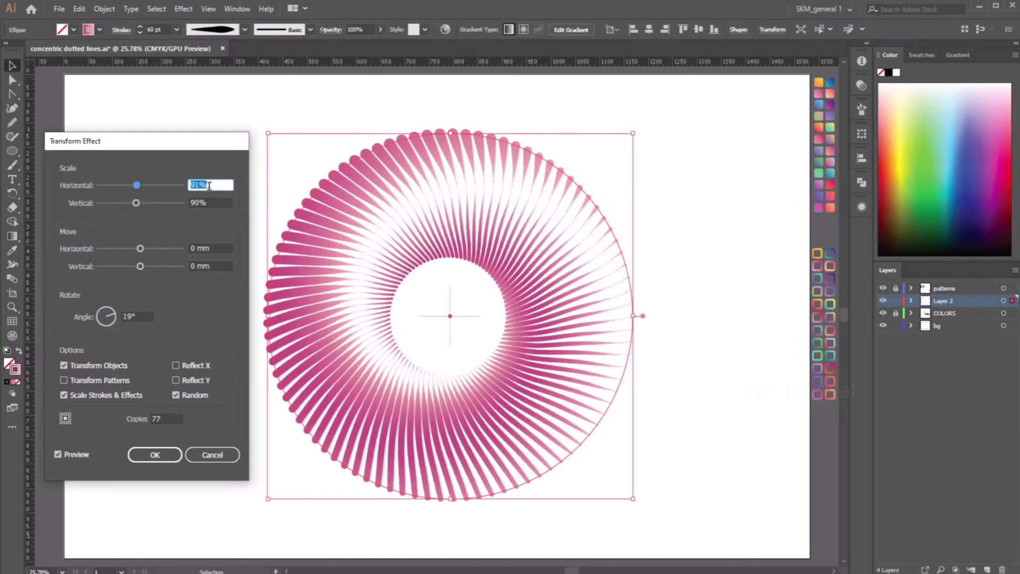
{"action": "key", "text": "Up"}
{"action": "key", "text": "Up"}
{"action": "key", "text": "Up"}
{"action": "key", "text": "Up"}
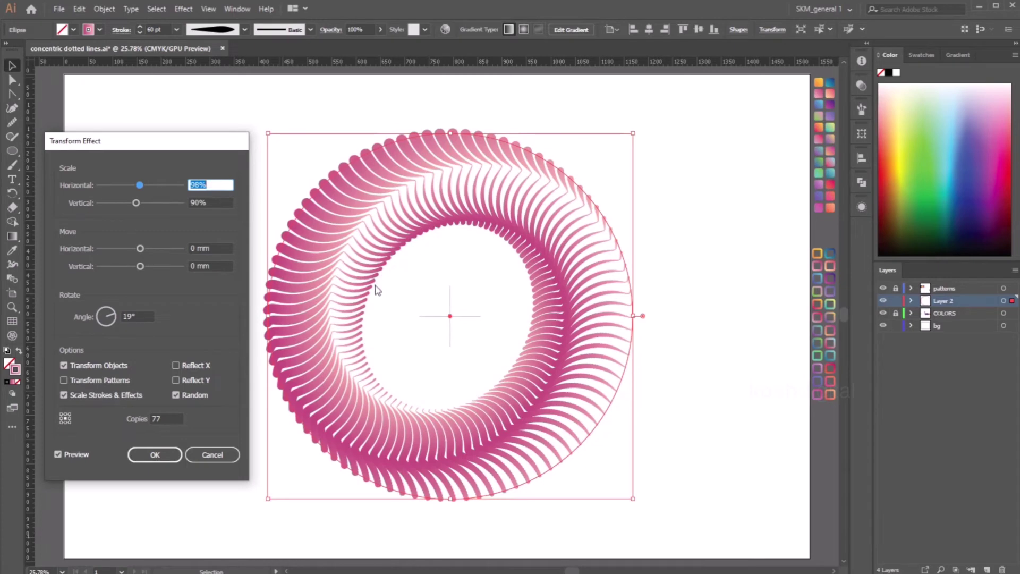
Try higher vertical scale values in the Transform effect and settle on 91%
{"action": "left_click", "coordinate": [214, 202]}
{"action": "key", "text": "Up"}
{"action": "key", "text": "Up"}
{"action": "key", "text": "Up"}
{"action": "key", "text": "Up"}
{"action": "key", "text": "Up"}
{"action": "key", "text": "Up"}
{"action": "key", "text": "Up"}
{"action": "key", "text": "Up"}
{"action": "key", "text": "Down"}
{"action": "key", "text": "Down"}
{"action": "key", "text": "Down"}
{"action": "key", "text": "Down"}
{"action": "key", "text": "Down"}
{"action": "key", "text": "Down"}
{"action": "key", "text": "Down"}
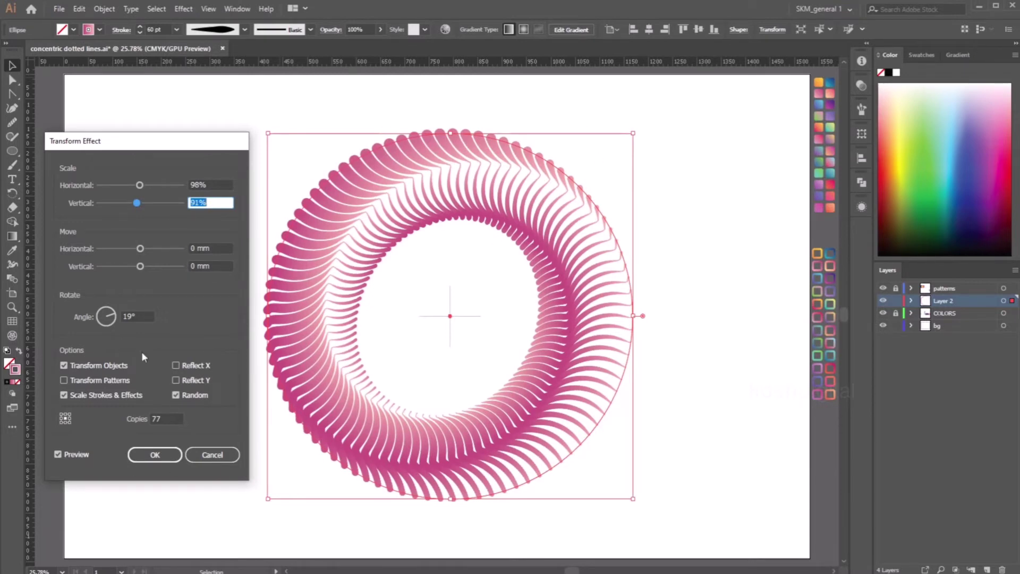
Try rotation angles up to 24°, return to 19° and apply the Transform effect
{"action": "left_click", "coordinate": [141, 316]}
{"action": "key", "text": "Up"}
{"action": "key", "text": "Up"}
{"action": "key", "text": "Down"}
{"action": "key", "text": "Down"}
{"action": "key", "text": "Down"}
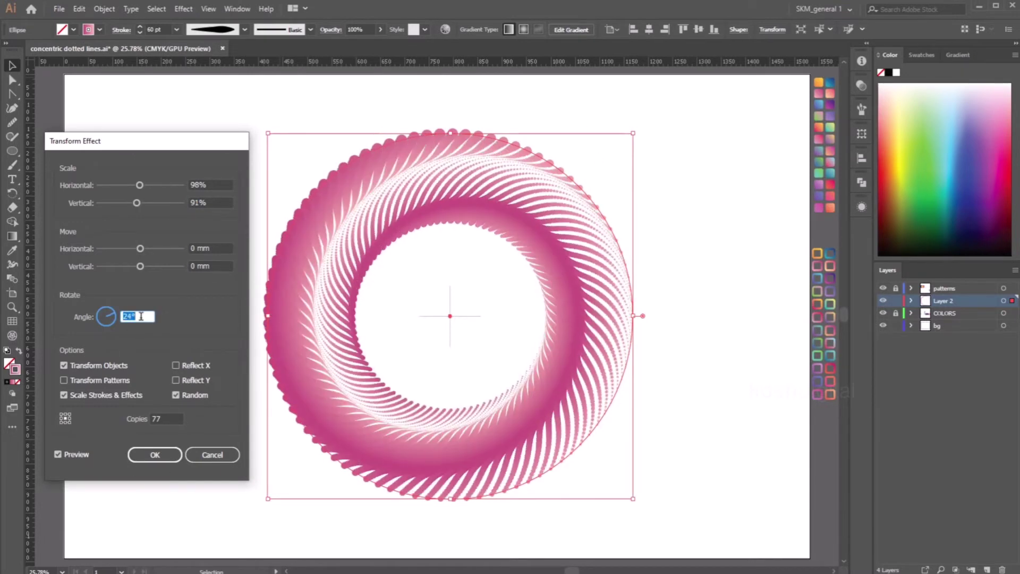
{"action": "key", "text": "Up"}
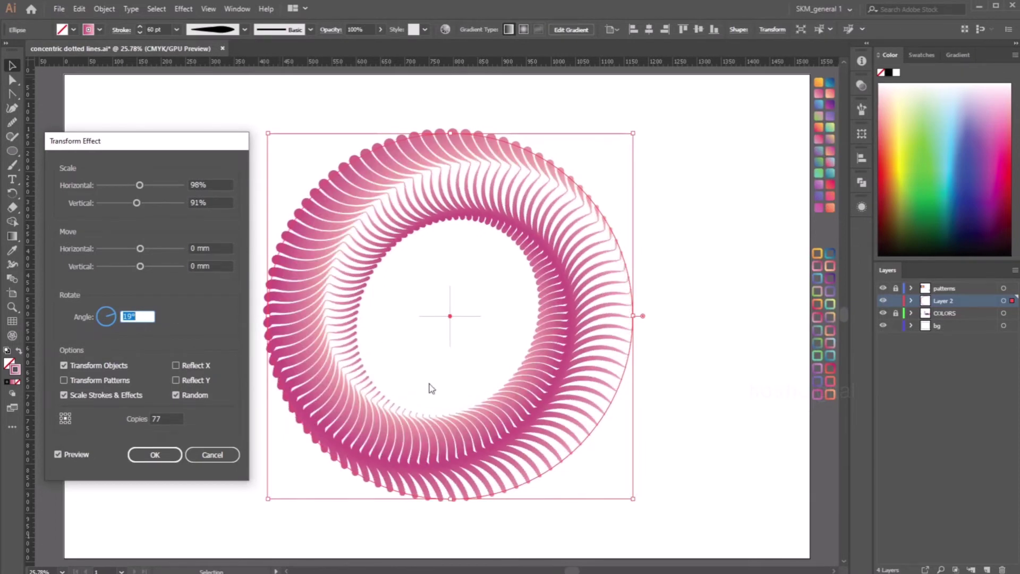
{"action": "left_click", "coordinate": [155, 456]}
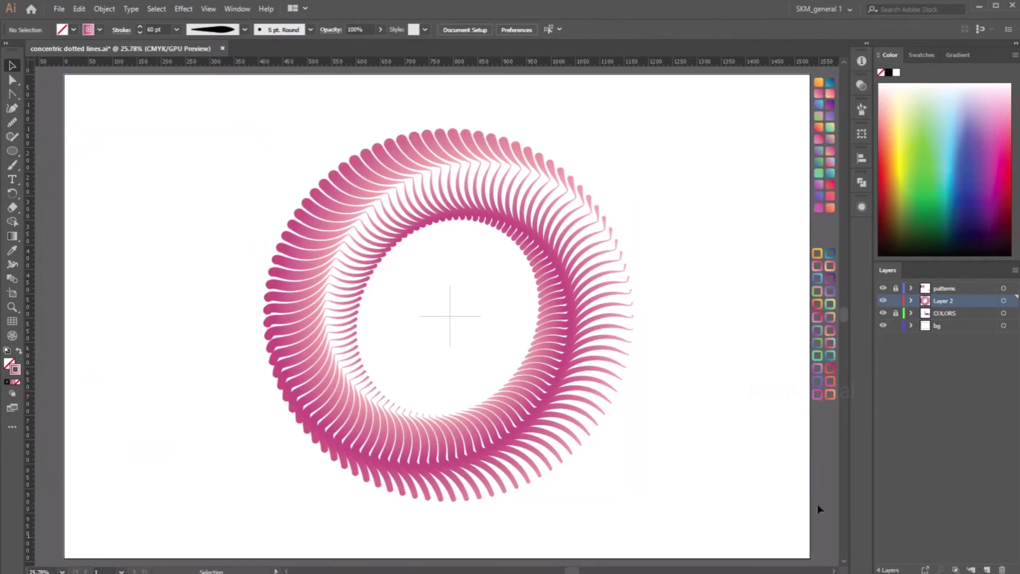
Try the blue-to-purple gradient on the background rectangle and replace it with the crimson-to-lavender gradient swatch
{"action": "left_click", "coordinate": [551, 265]}
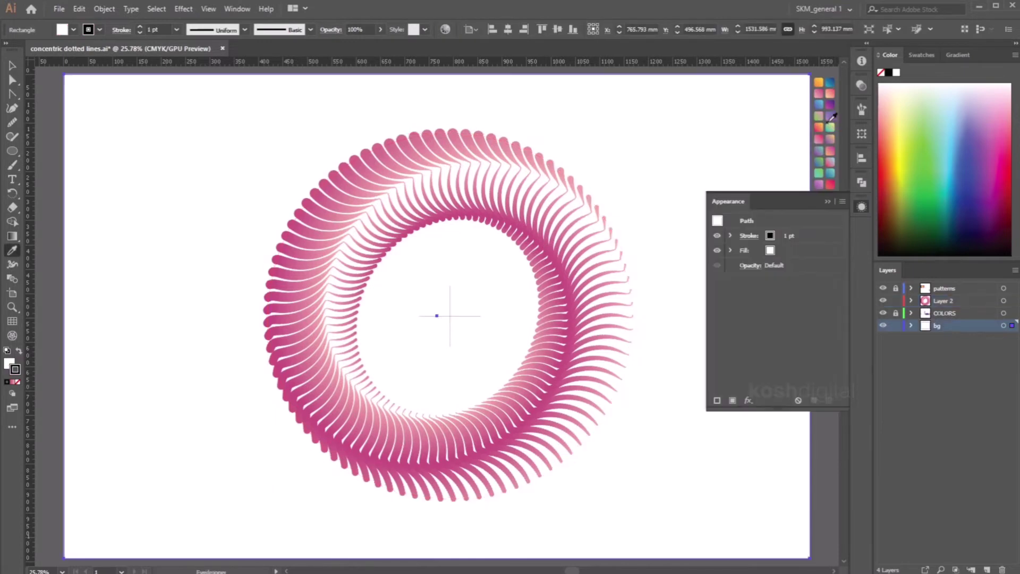
{"action": "left_click", "coordinate": [830, 116]}
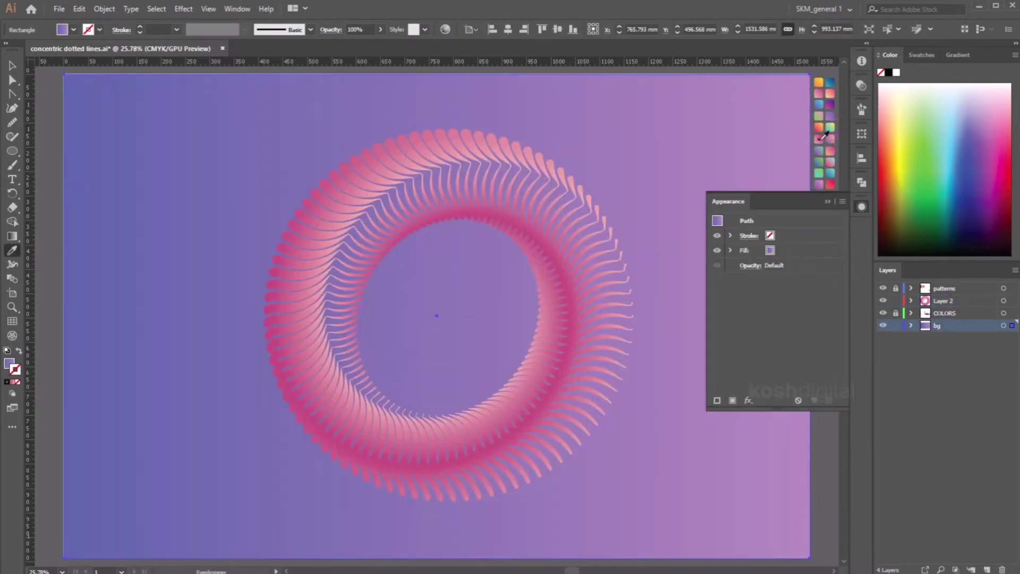
{"action": "left_click", "coordinate": [831, 185]}
{"action": "left_click", "coordinate": [861, 207]}
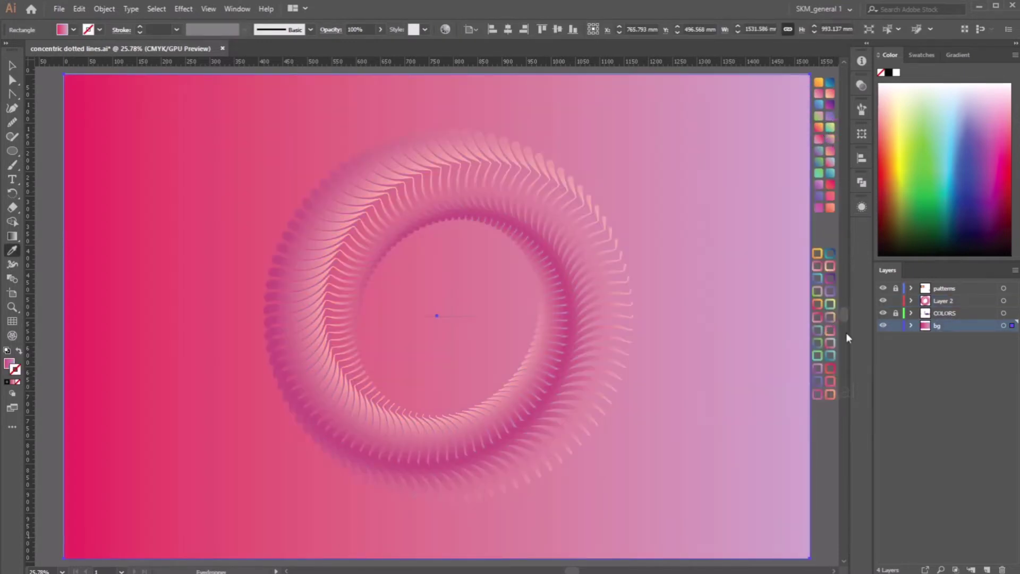
Deselect the background and reopen the dotted swirl's Transform effect settings with the preview on
{"action": "left_click", "coordinate": [11, 66]}
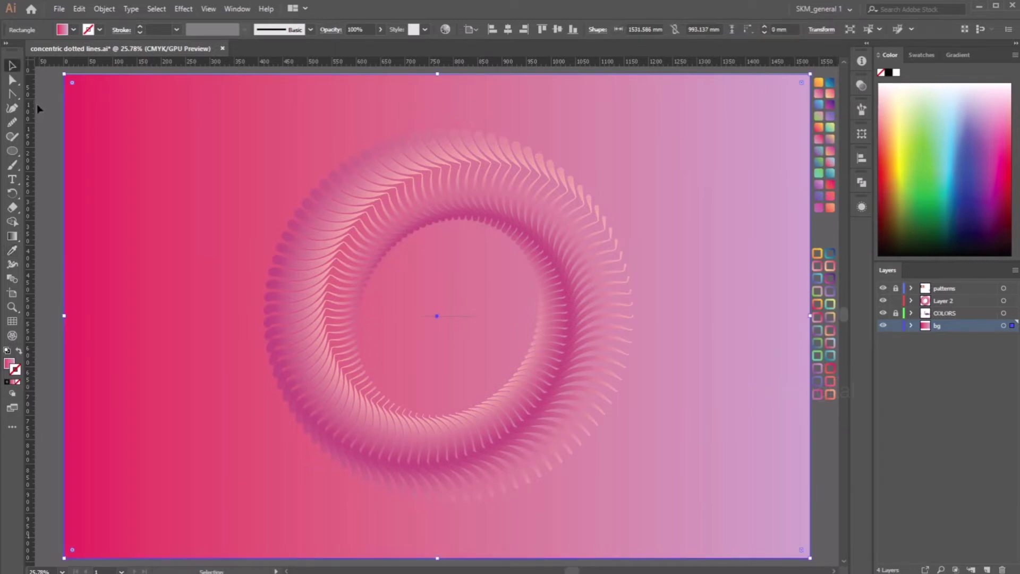
{"action": "left_click", "coordinate": [44, 110]}
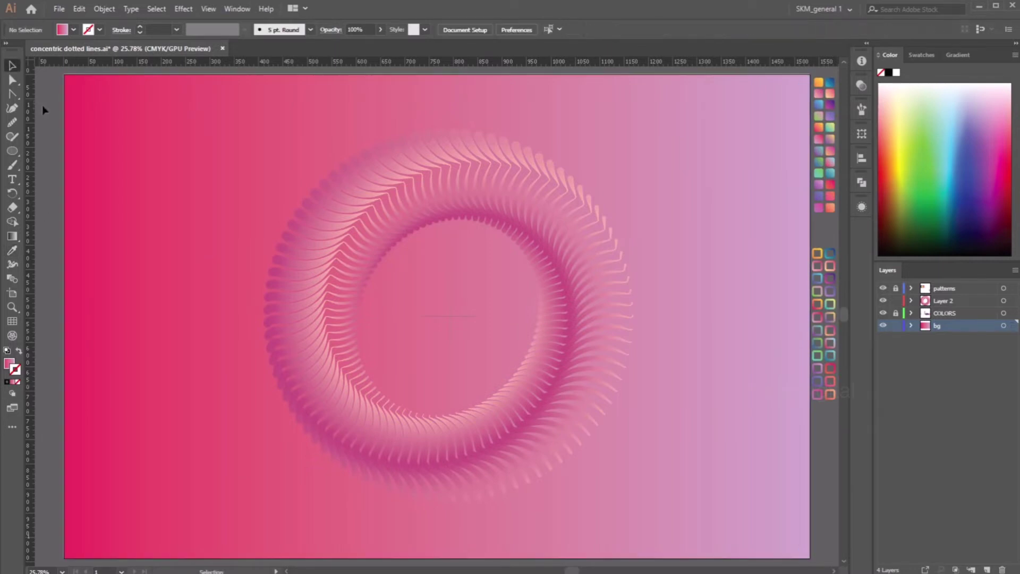
{"action": "left_click", "coordinate": [580, 291]}
{"action": "left_click", "coordinate": [861, 207]}
{"action": "left_click", "coordinate": [759, 265]}
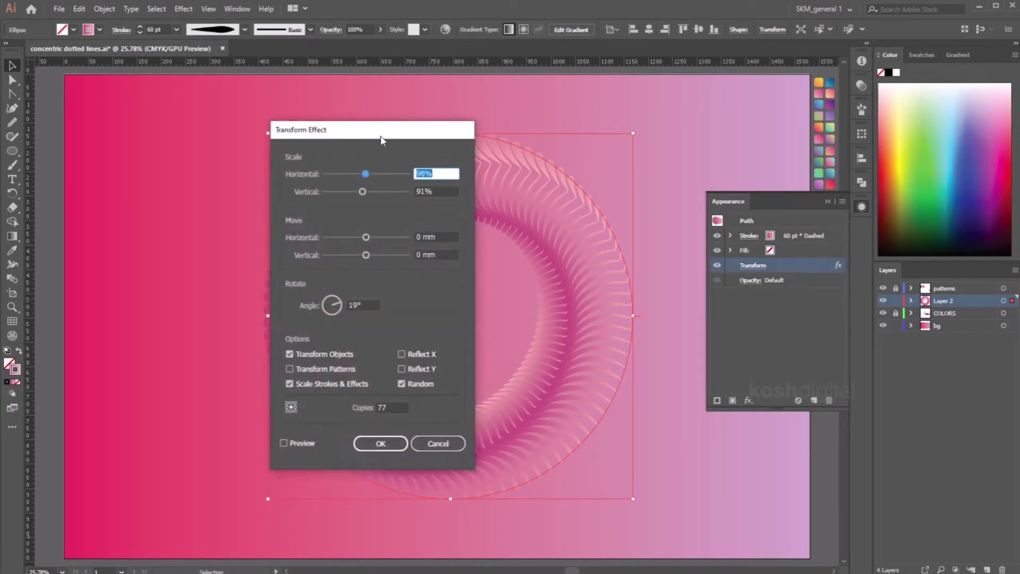
{"action": "left_click_drag", "start_coordinate": [330, 130], "coordinate": [739, 160]}
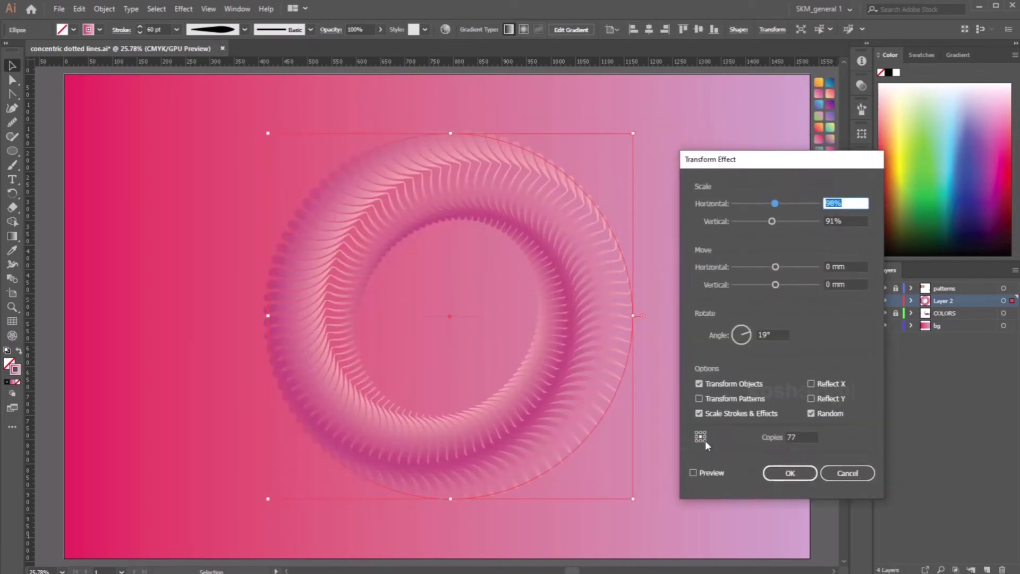
{"action": "left_click", "coordinate": [693, 472]}
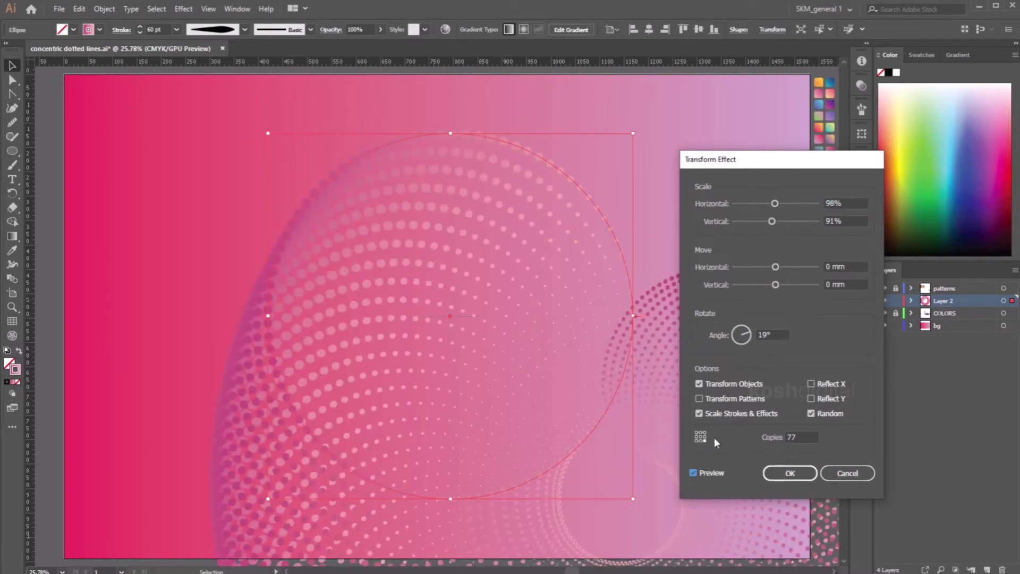
Try corner reference points and switching off Random in the Transform effect, returning to the centre point with Random on
{"action": "left_click", "coordinate": [697, 431]}
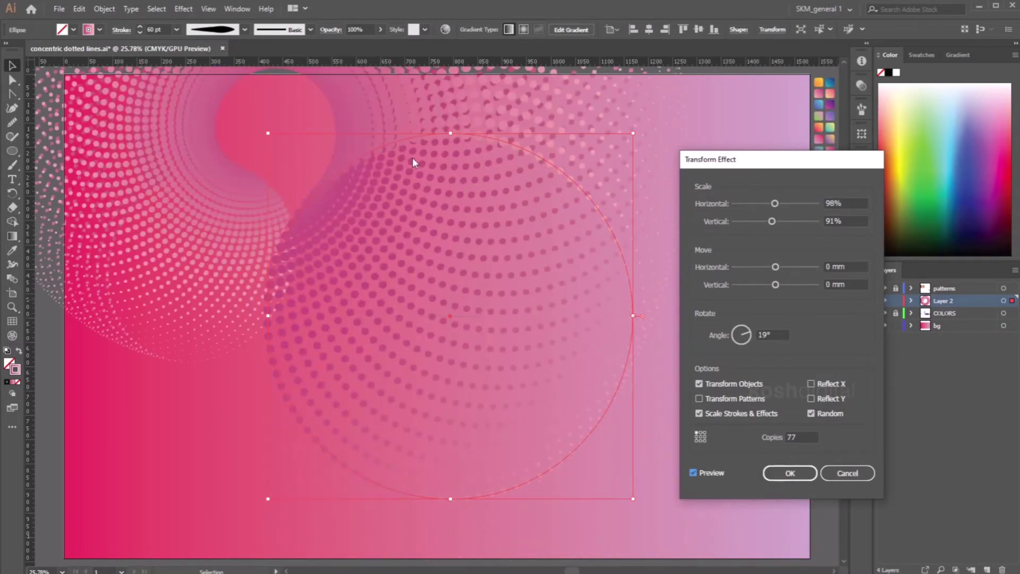
{"action": "left_click", "coordinate": [700, 437]}
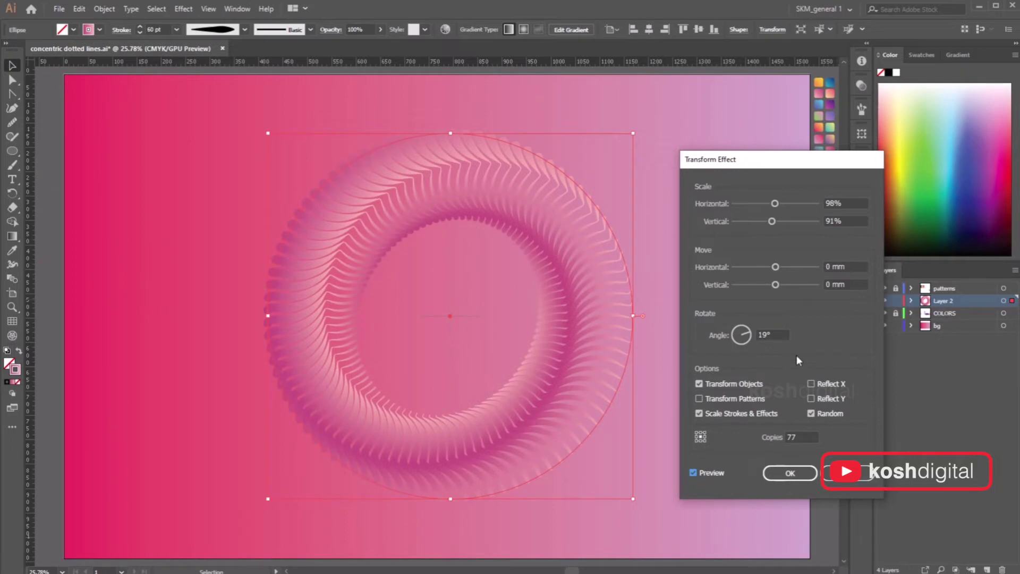
{"action": "left_click", "coordinate": [820, 415]}
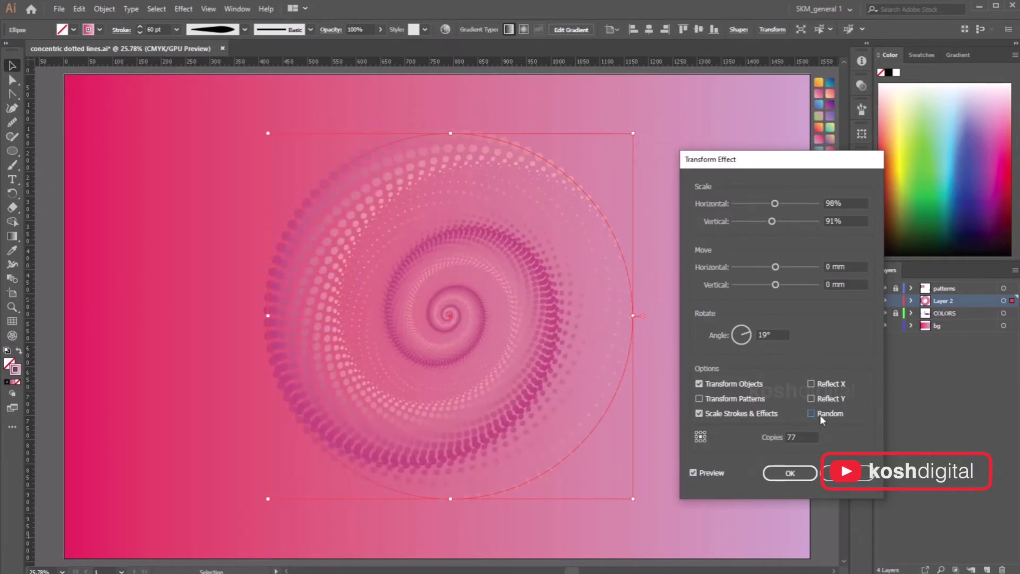
{"action": "left_click", "coordinate": [820, 413]}
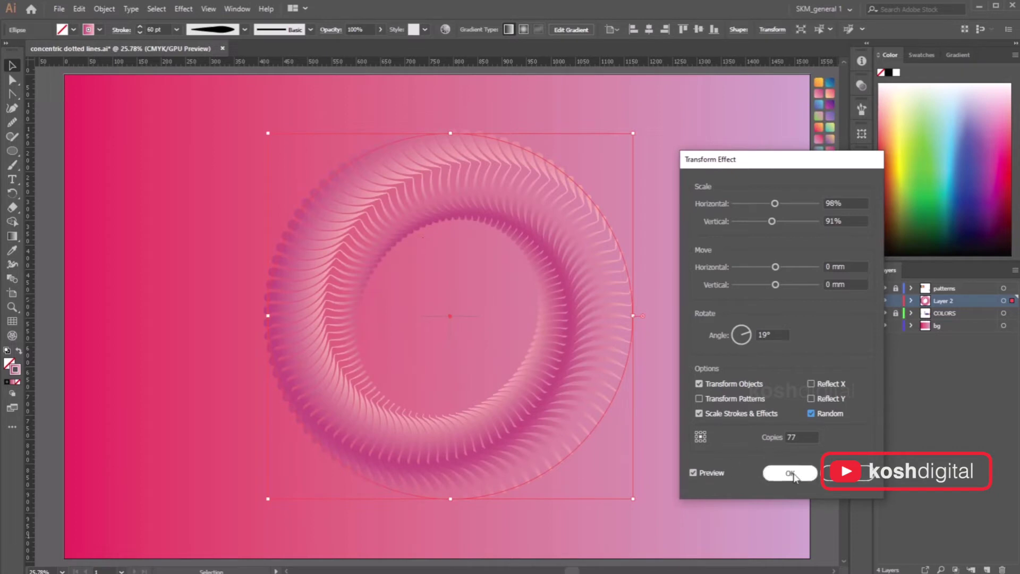
Set the Transform effect's vertical scale to 90% and its number of copies to 75
{"action": "left_click", "coordinate": [845, 221]}
{"action": "type", "text": "90"}
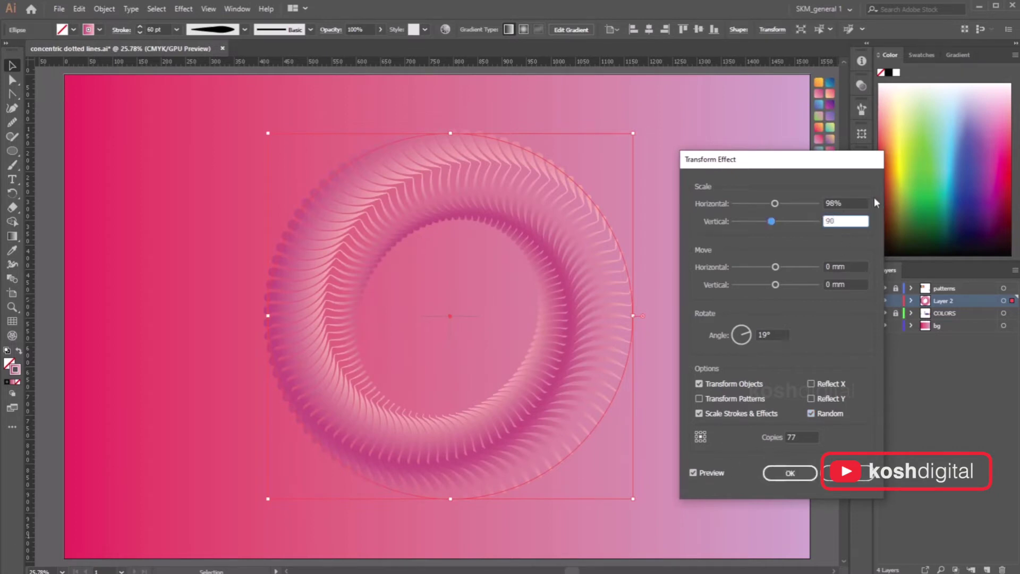
{"action": "key", "text": "shift+Tab"}
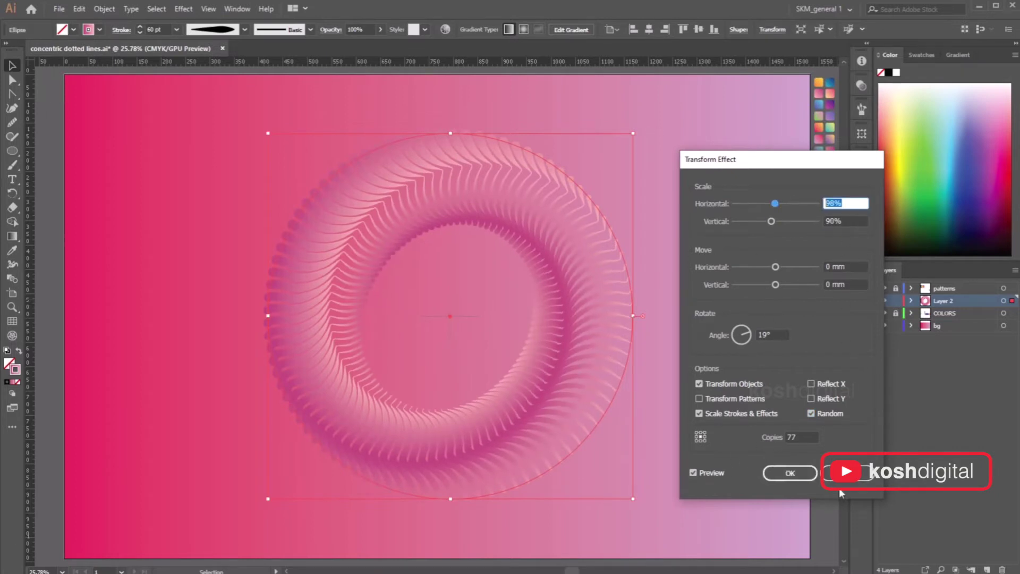
{"action": "double_click", "coordinate": [795, 437]}
{"action": "type", "text": "75"}
{"action": "key", "text": "Tab"}
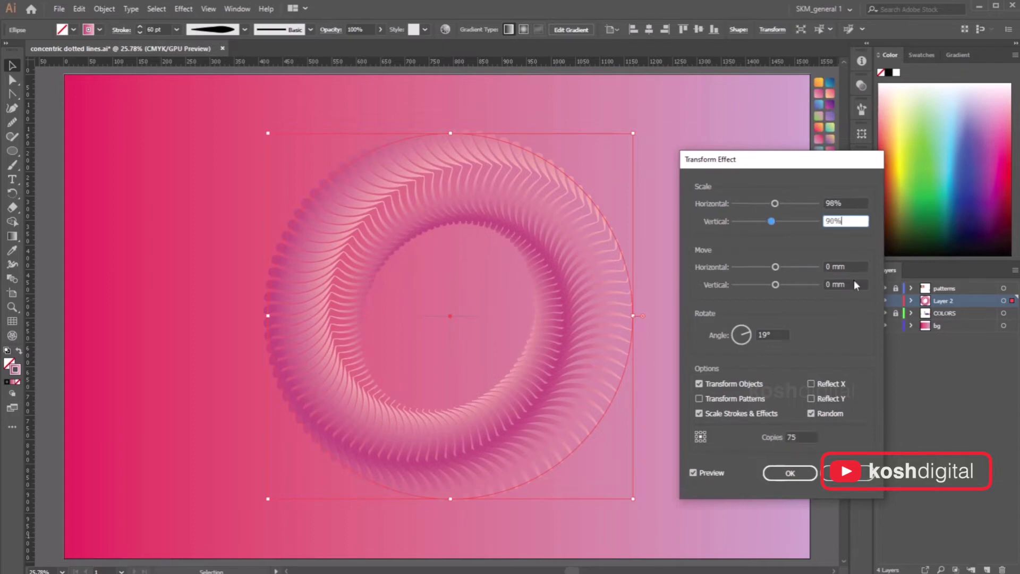
Try moving the copies 41 mm horizontally and 21 mm vertically, and reset both move values to 0 mm
{"action": "left_click", "coordinate": [859, 267]}
{"action": "key", "text": "ctrl+a"}
{"action": "type", "text": "12"}
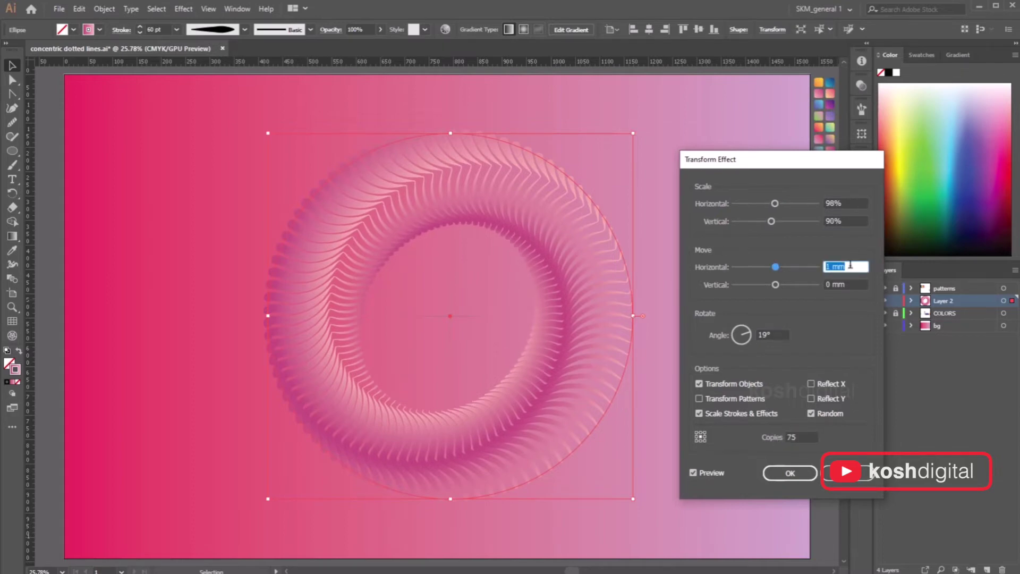
{"action": "type", "text": "41"}
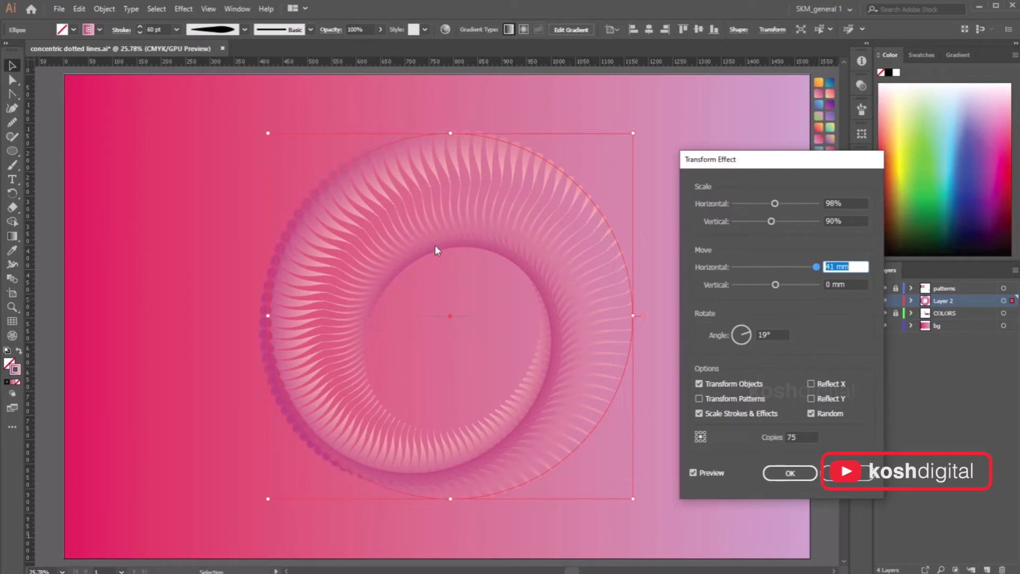
{"action": "key", "text": "Tab"}
{"action": "type", "text": "4"}
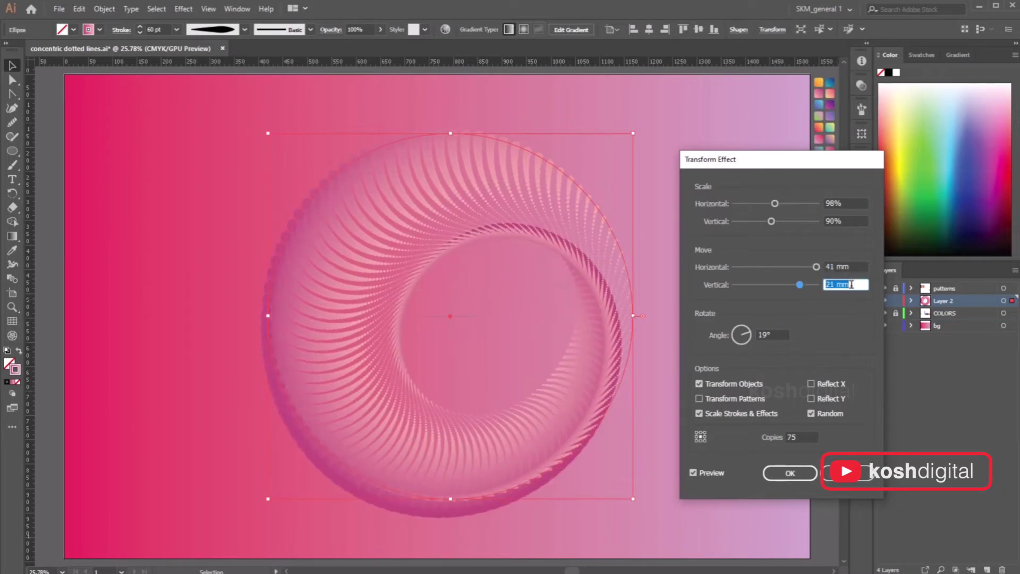
{"action": "type", "text": "0"}
{"action": "key", "text": "shift+Tab"}
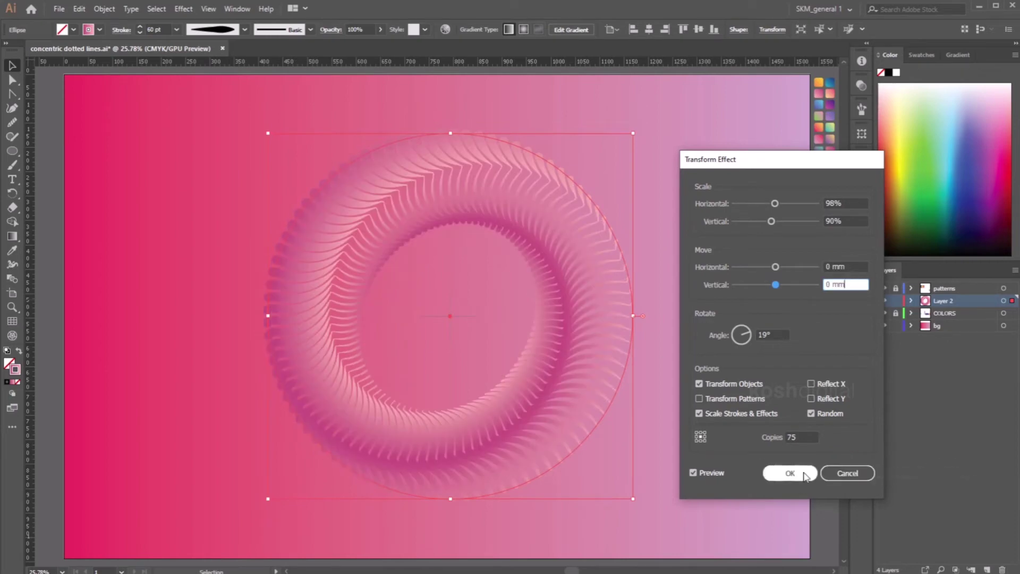
Apply the edited Transform effect to the dotted swirl and deselect it
{"action": "left_click", "coordinate": [797, 473]}
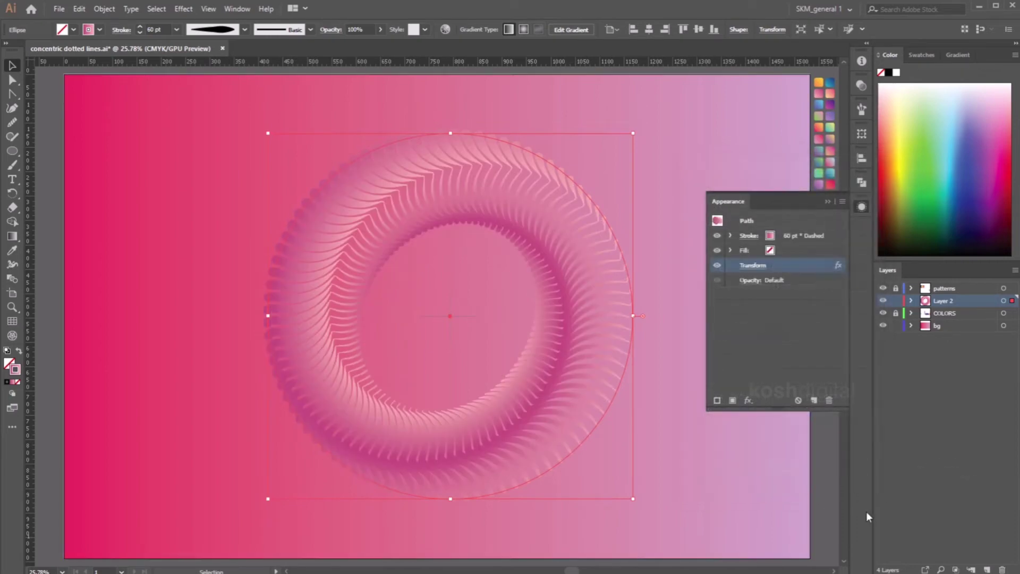
{"action": "left_click", "coordinate": [826, 202]}
{"action": "left_click", "coordinate": [13, 65]}
{"action": "left_click", "coordinate": [49, 107]}
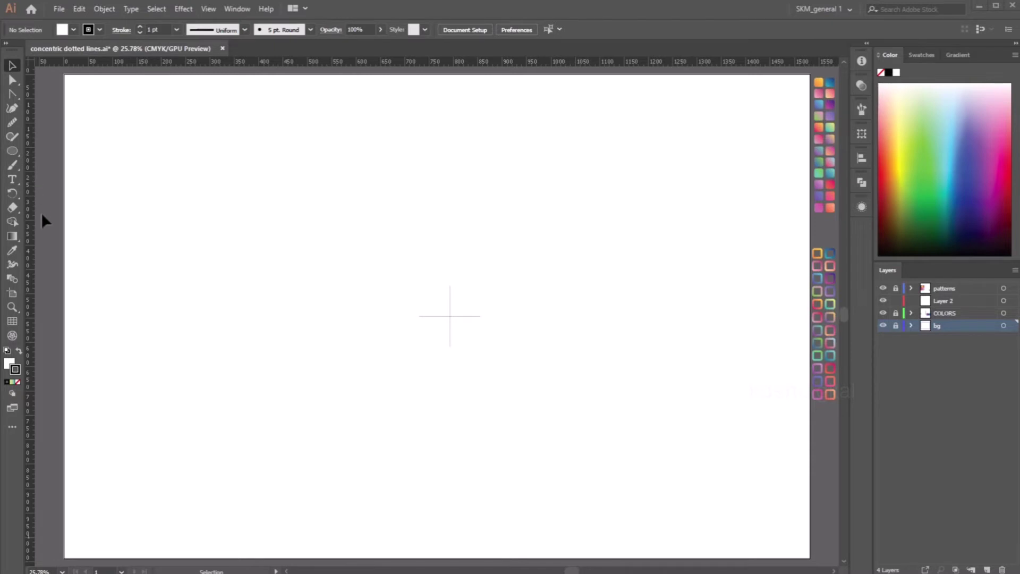
Draw a 750 mm wide and 750 mm high circle on Layer 2 from the cross mark at the artboard's centre
{"action": "left_click", "coordinate": [11, 151]}
{"action": "left_click", "coordinate": [948, 301]}
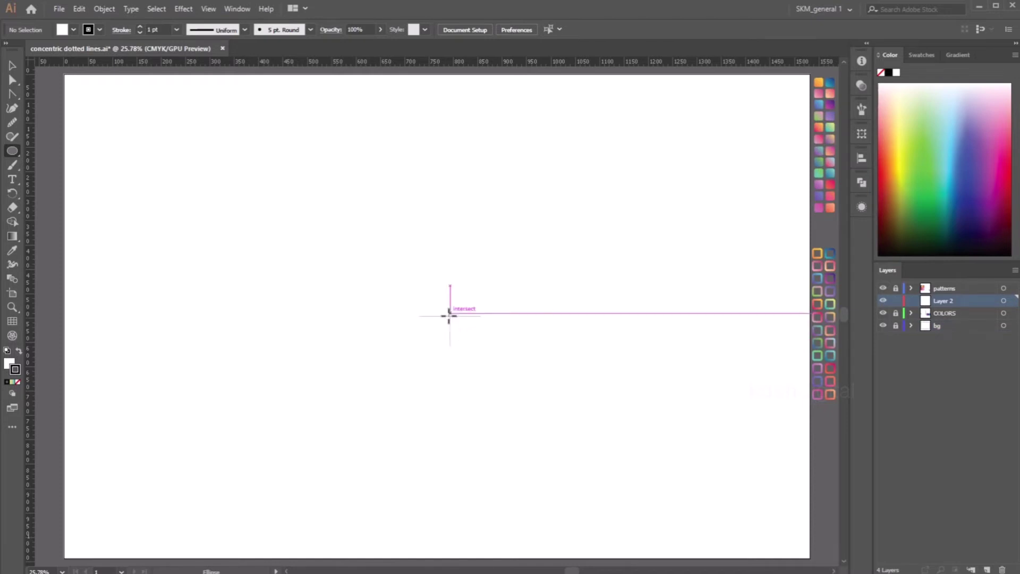
{"action": "left_click", "coordinate": [449, 316]}
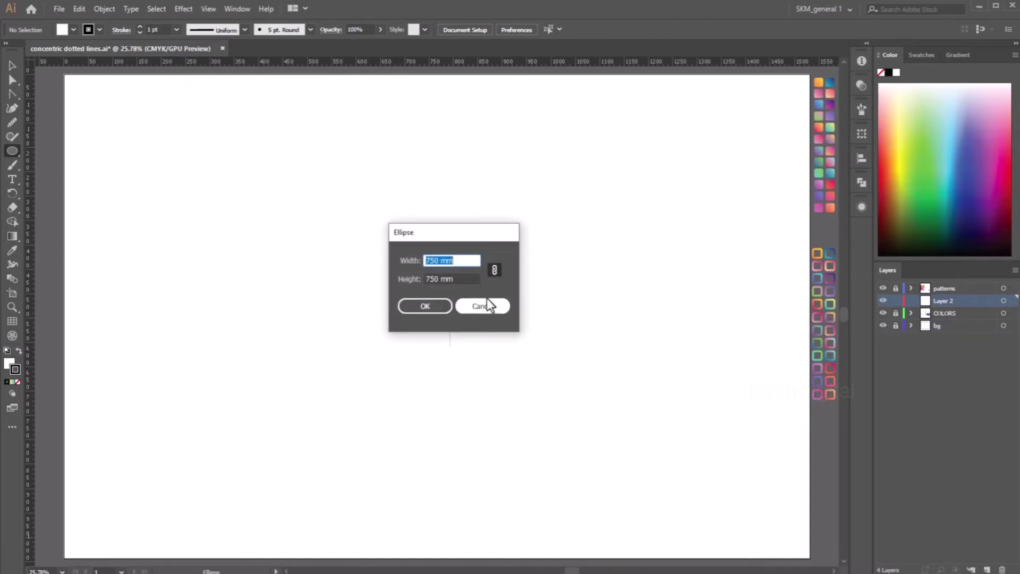
{"action": "left_click", "coordinate": [435, 302]}
{"action": "left_click", "coordinate": [12, 64]}
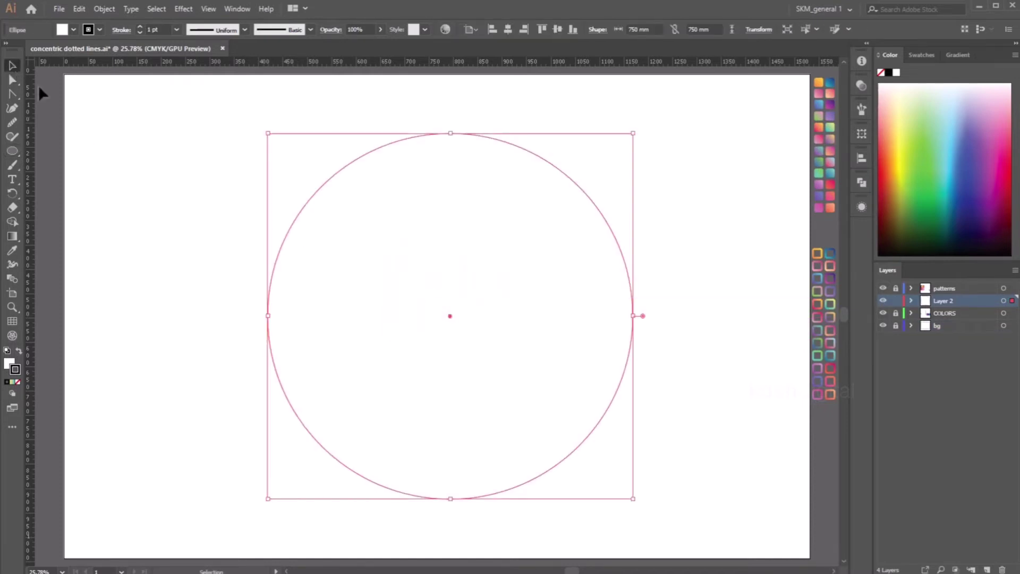
Give the circle the yellow-to-teal gradient stroke from the sample swatches and set its weight to 80 pt
{"action": "key", "text": "i"}
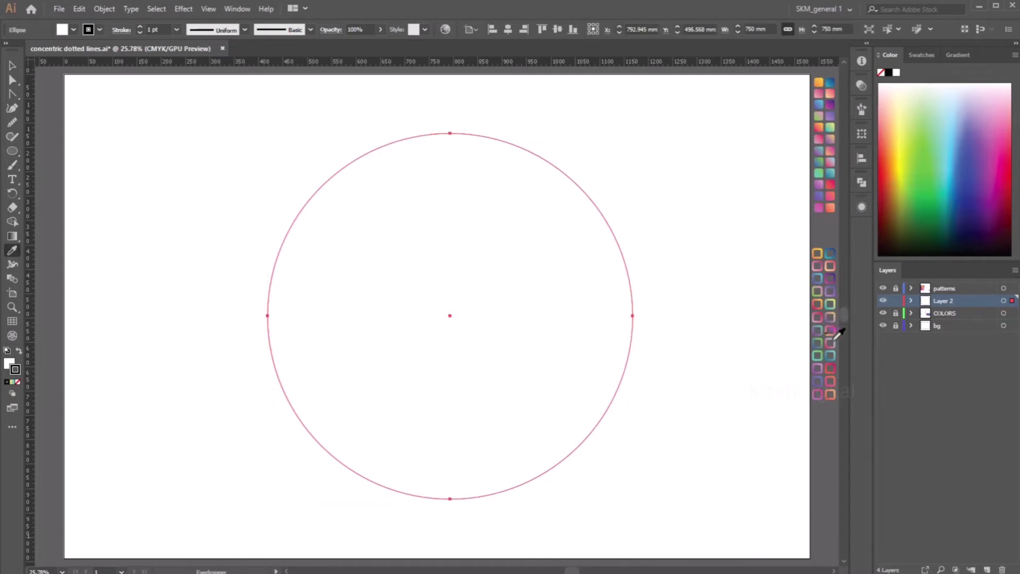
{"action": "left_click", "coordinate": [836, 299]}
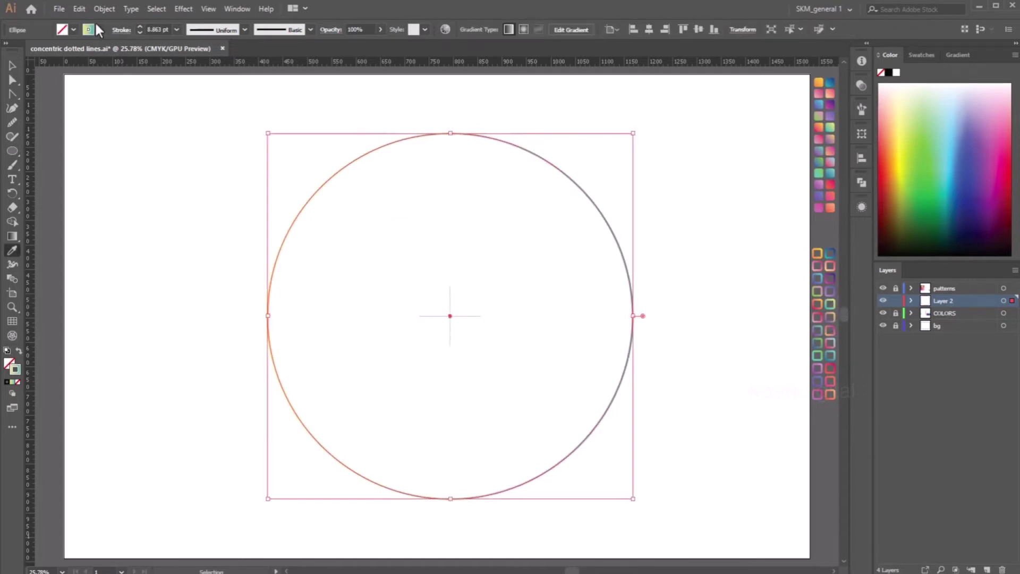
{"action": "left_click", "coordinate": [177, 29]}
{"action": "left_click", "coordinate": [198, 302]}
{"action": "left_click", "coordinate": [11, 65]}
{"action": "left_click", "coordinate": [617, 206]}
Taper the circle's stroke with the triangular width profile
{"action": "left_click", "coordinate": [599, 213]}
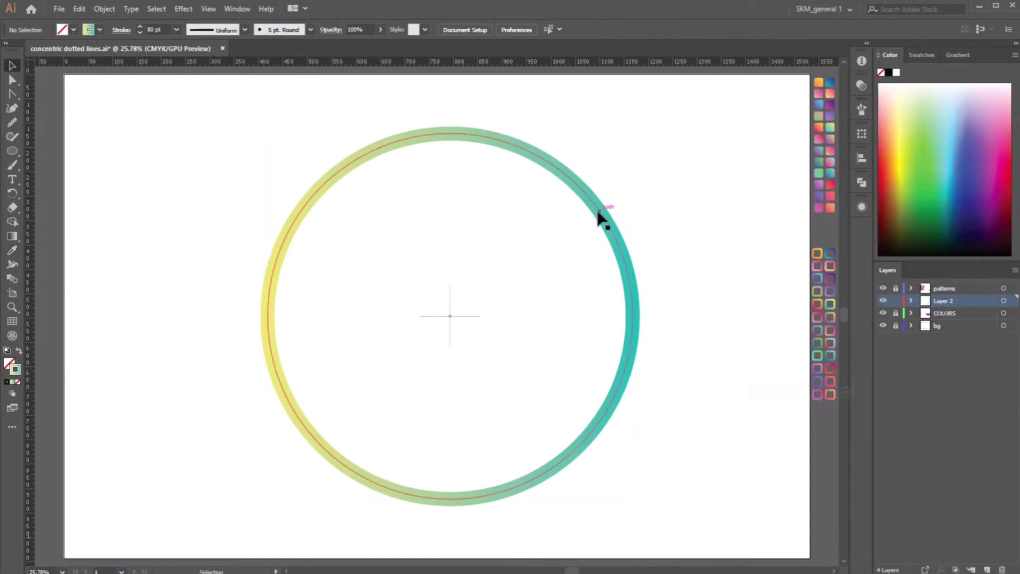
{"action": "left_click", "coordinate": [121, 30]}
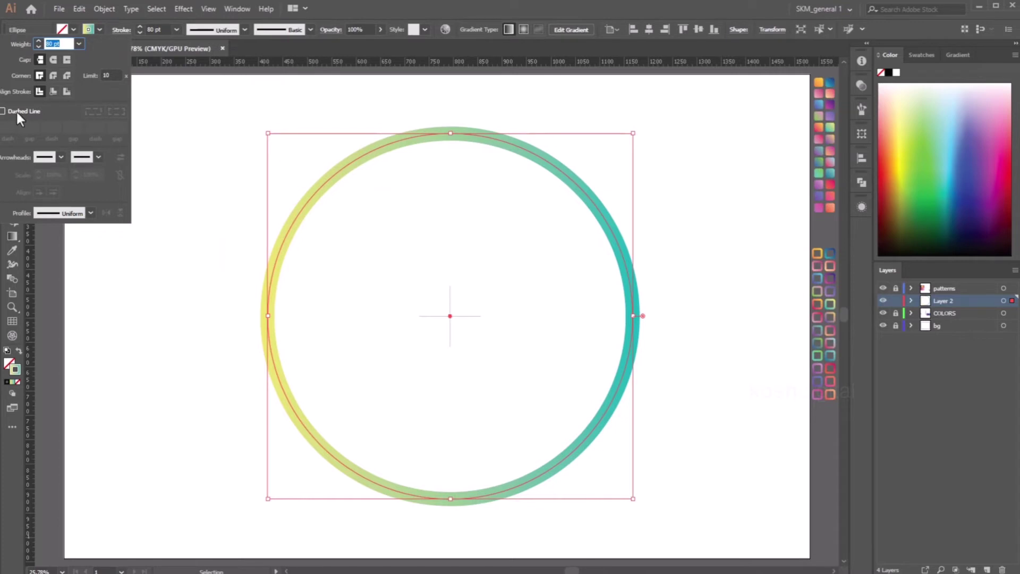
{"action": "left_click", "coordinate": [68, 213]}
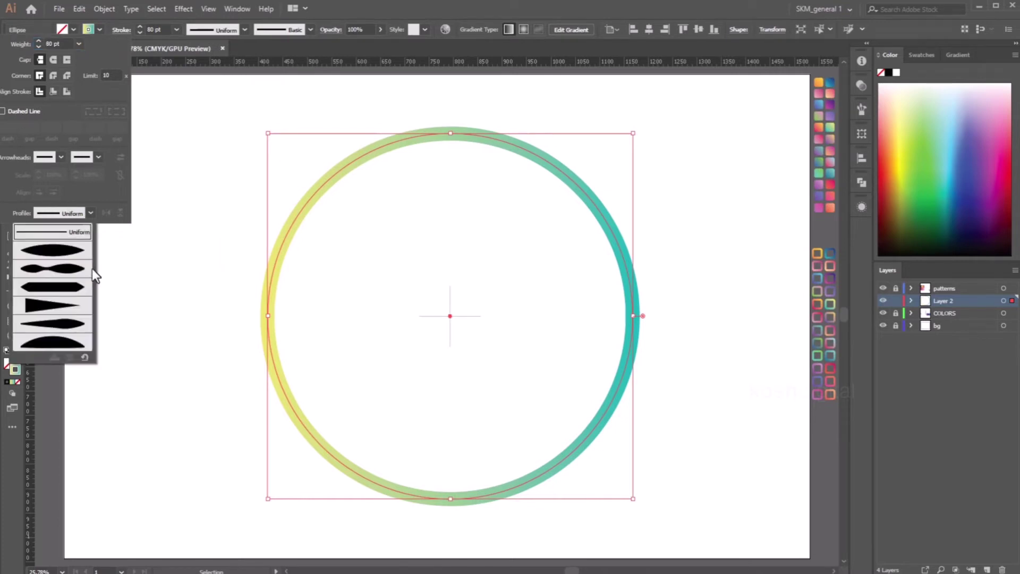
{"action": "left_click", "coordinate": [60, 300]}
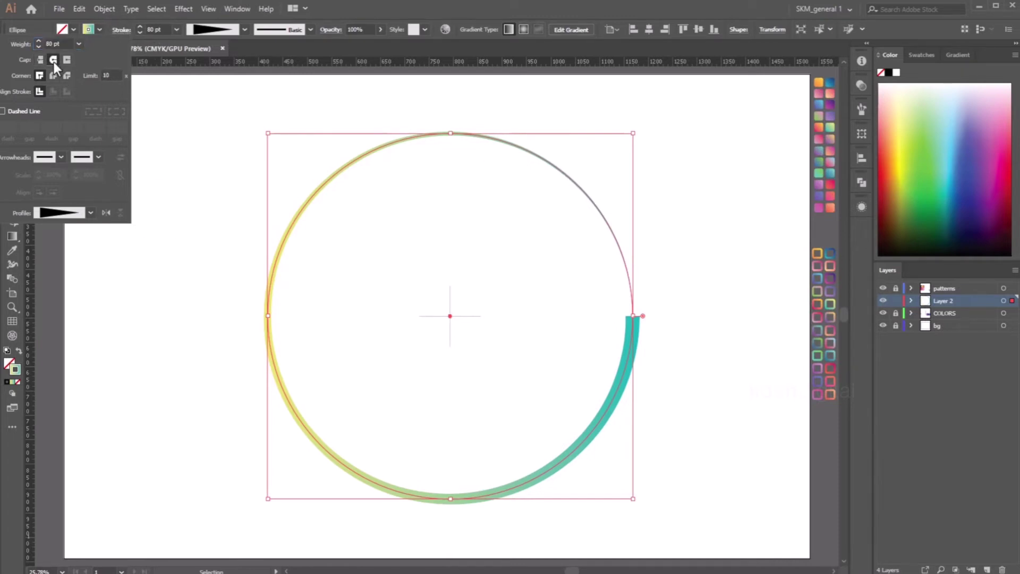
{"action": "key", "text": "Escape"}
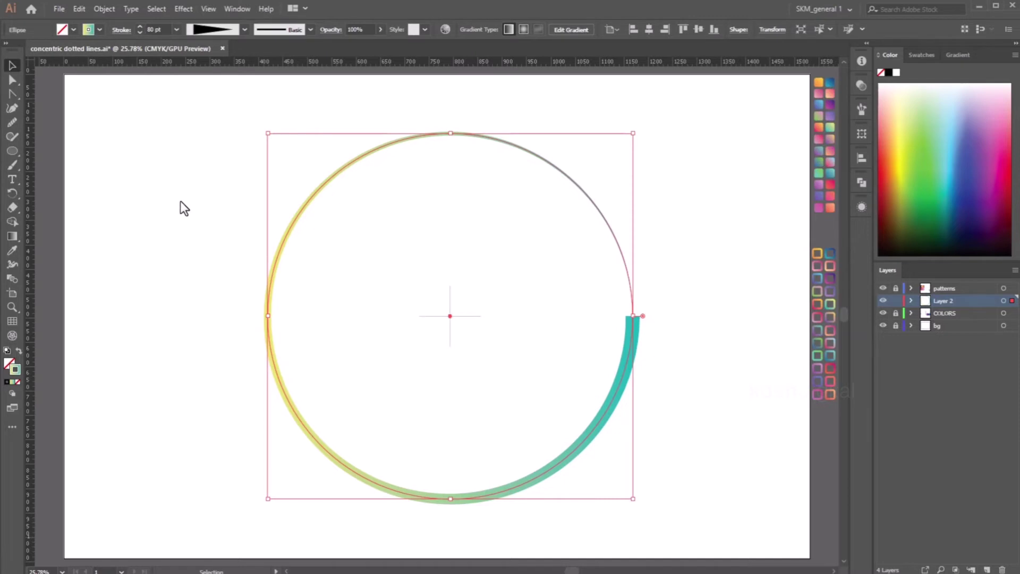
Add a Transform effect to the circle with 90% horizontal and vertical scale and 20 copies, and turn on the preview
{"action": "left_click", "coordinate": [183, 9]}
{"action": "mouse_move", "coordinate": [235, 105]}
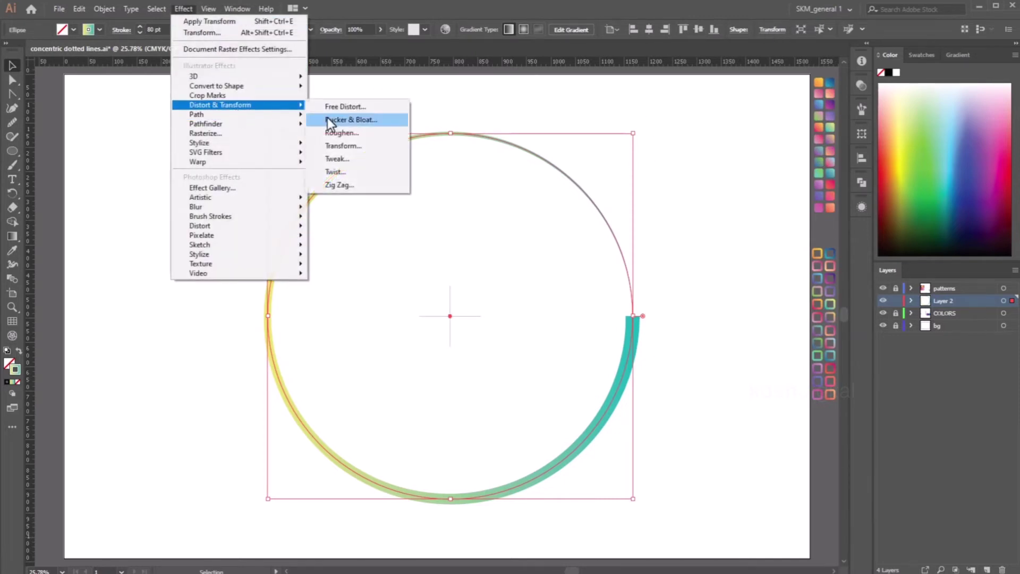
{"action": "left_click", "coordinate": [344, 146]}
{"action": "type", "text": "90"}
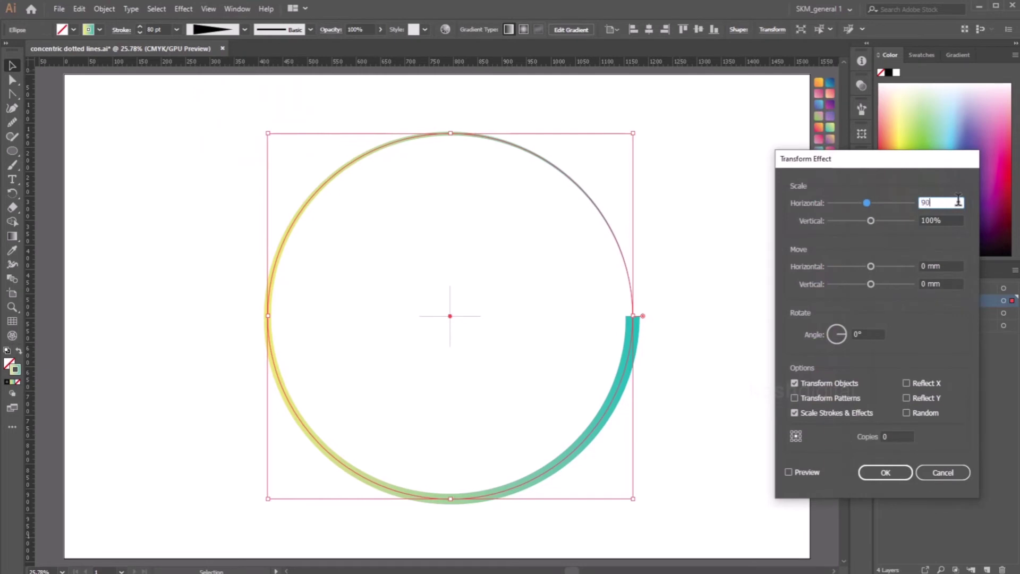
{"action": "key", "text": "Tab"}
{"action": "type", "text": "90"}
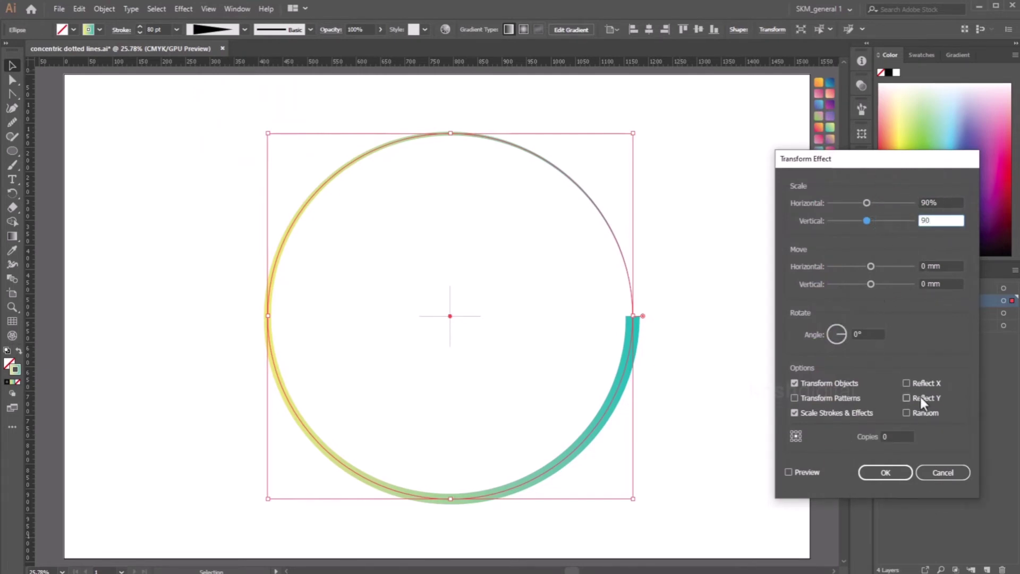
{"action": "left_click", "coordinate": [892, 436]}
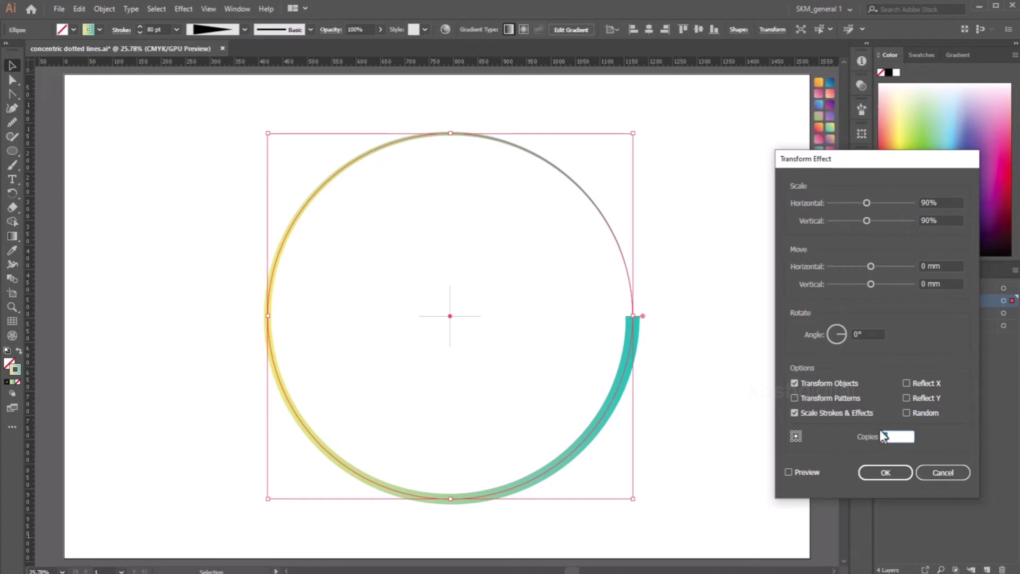
{"action": "type", "text": "20"}
{"action": "left_click", "coordinate": [810, 470]}
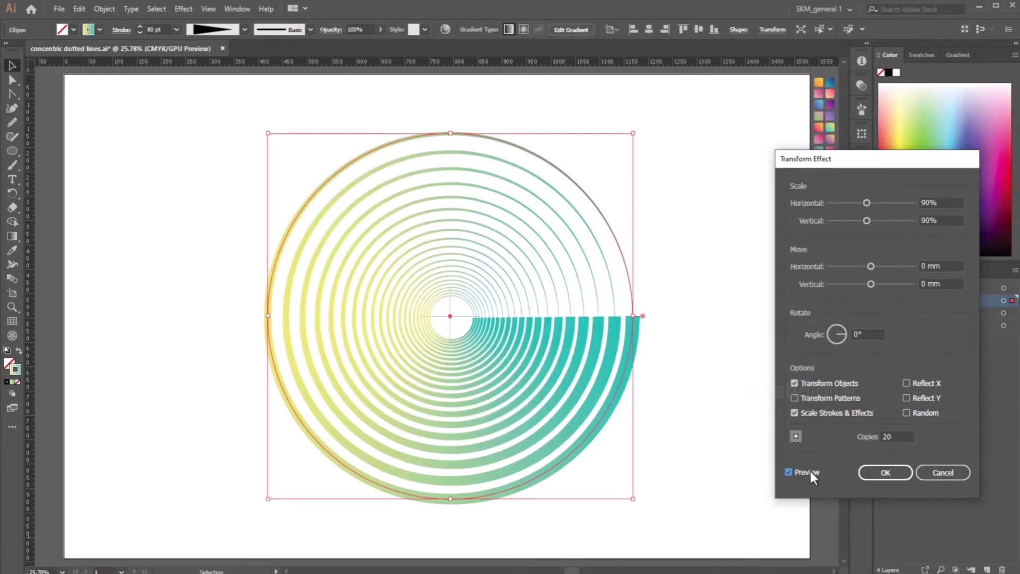
Set the Transform effect's rotation angle to 20°, apply it and deselect the circle
{"action": "left_click", "coordinate": [870, 332]}
{"action": "type", "text": "20"}
{"action": "left_click", "coordinate": [827, 411]}
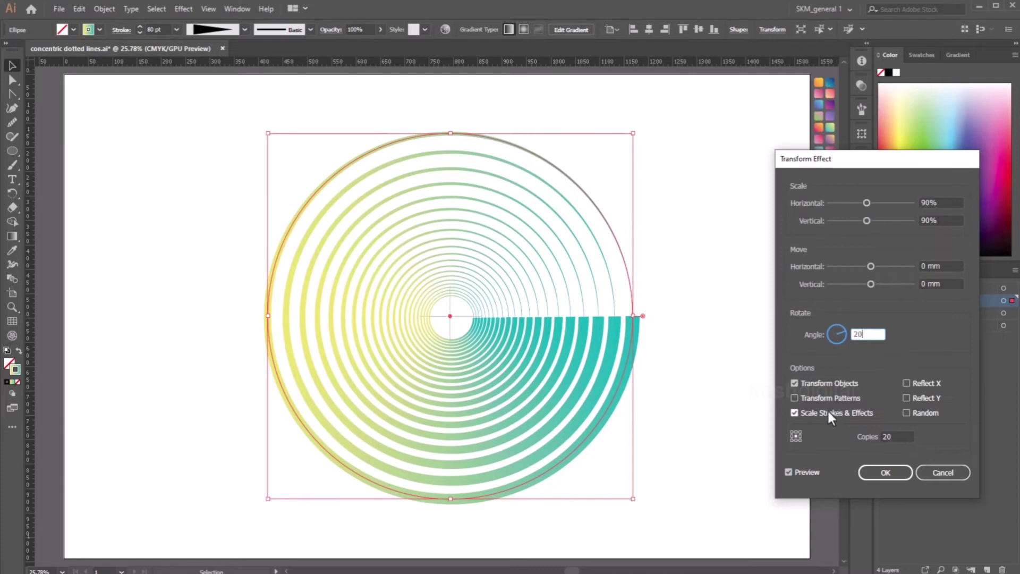
{"action": "left_click", "coordinate": [885, 473]}
{"action": "left_click", "coordinate": [731, 336]}
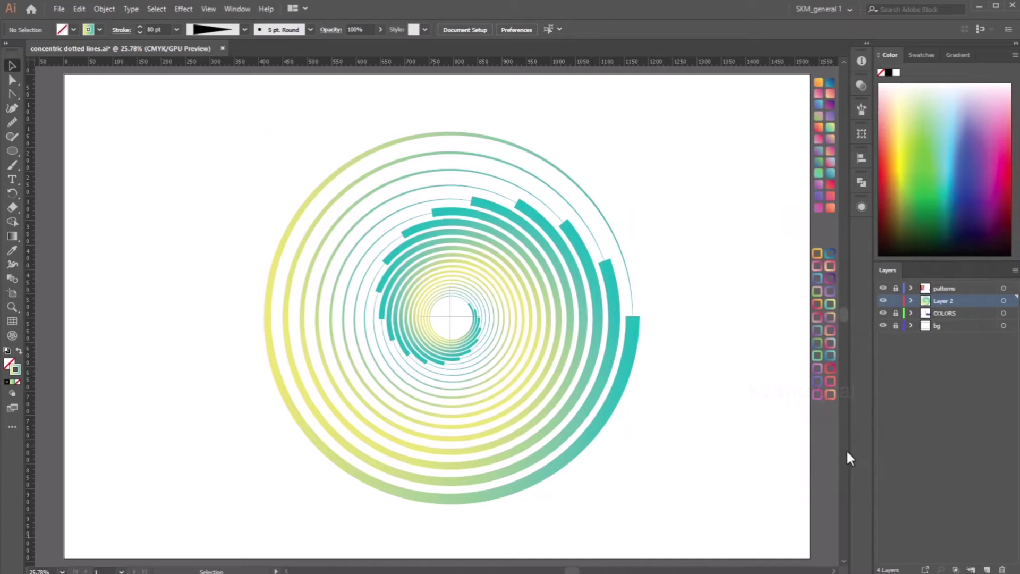
Reopen the circle's Transform effect from its appearance with the preview on and try a rotation angle of 48°
{"action": "left_click", "coordinate": [861, 207]}
{"action": "left_click", "coordinate": [621, 383]}
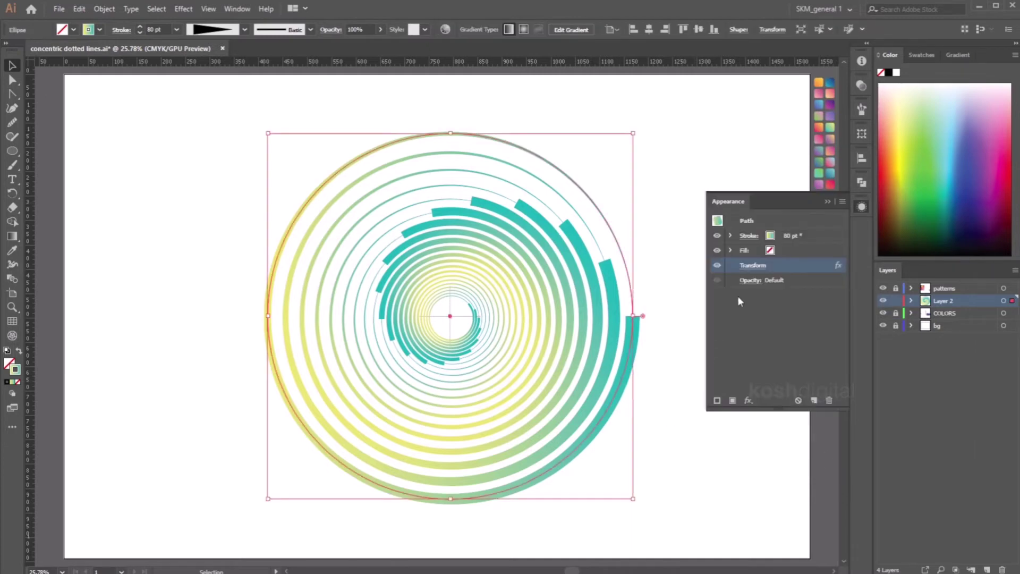
{"action": "left_click", "coordinate": [750, 266]}
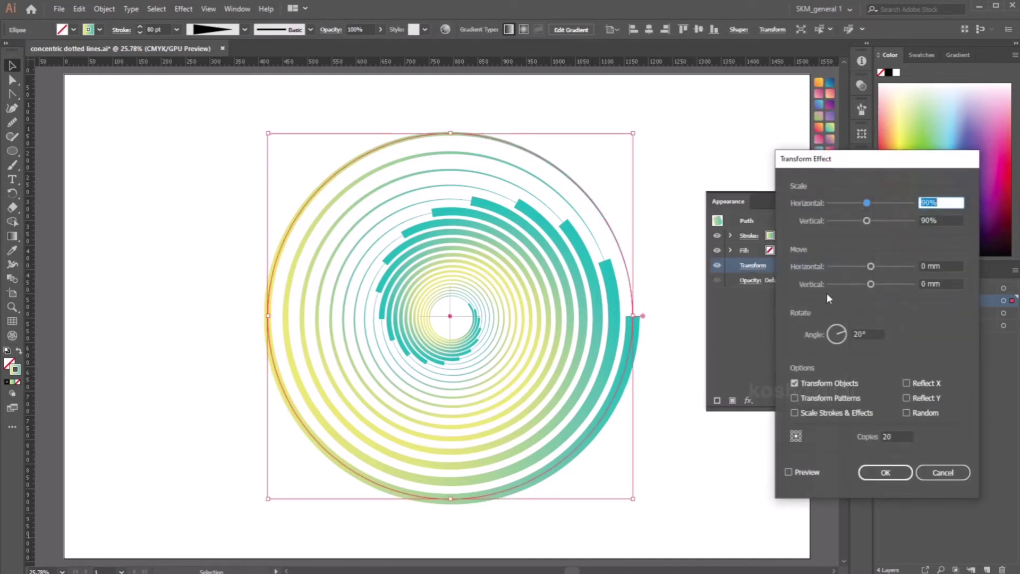
{"action": "left_click", "coordinate": [797, 471]}
{"action": "left_click", "coordinate": [868, 334]}
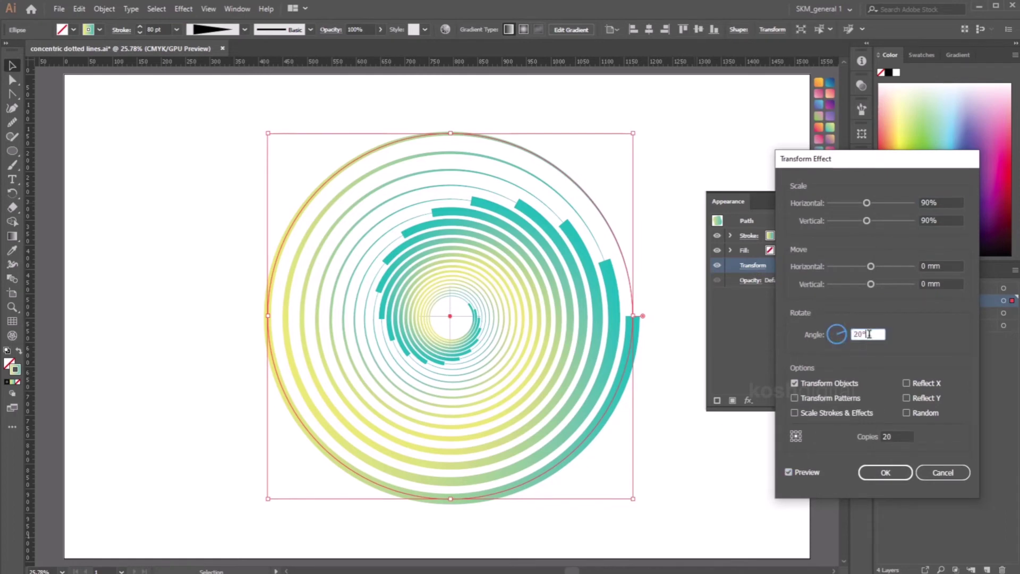
{"action": "key", "text": "Up"}
{"action": "key", "text": "Up"}
{"action": "key", "text": "Up"}
{"action": "key", "text": "Up"}
{"action": "key", "text": "Up"}
{"action": "key", "text": "Up"}
{"action": "key", "text": "Up"}
{"action": "key", "text": "Up"}
{"action": "key", "text": "Up"}
{"action": "key", "text": "Up"}
{"action": "key", "text": "Up"}
{"action": "key", "text": "Up"}
{"action": "key", "text": "Up"}
{"action": "key", "text": "Up"}
{"action": "key", "text": "Up"}
{"action": "key", "text": "Up"}
{"action": "key", "text": "Up"}
{"action": "key", "text": "Up"}
{"action": "key", "text": "Up"}
{"action": "key", "text": "Up"}
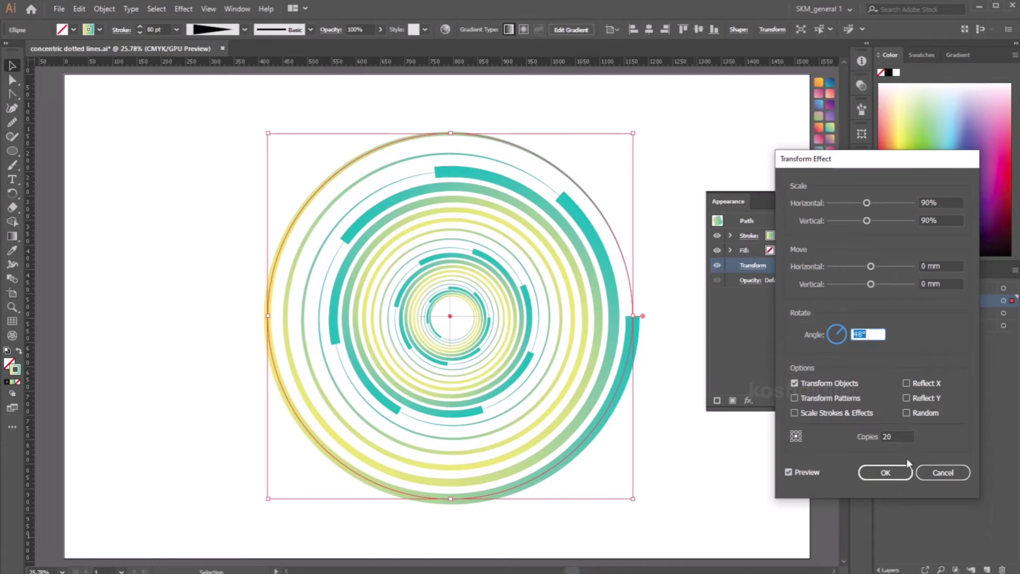
Try 31, 7 and 13 copies in the circle's Transform effect
{"action": "left_click", "coordinate": [894, 436]}
{"action": "key", "text": "Up"}
{"action": "key", "text": "Up"}
{"action": "key", "text": "Up"}
{"action": "key", "text": "Up"}
{"action": "key", "text": "Up"}
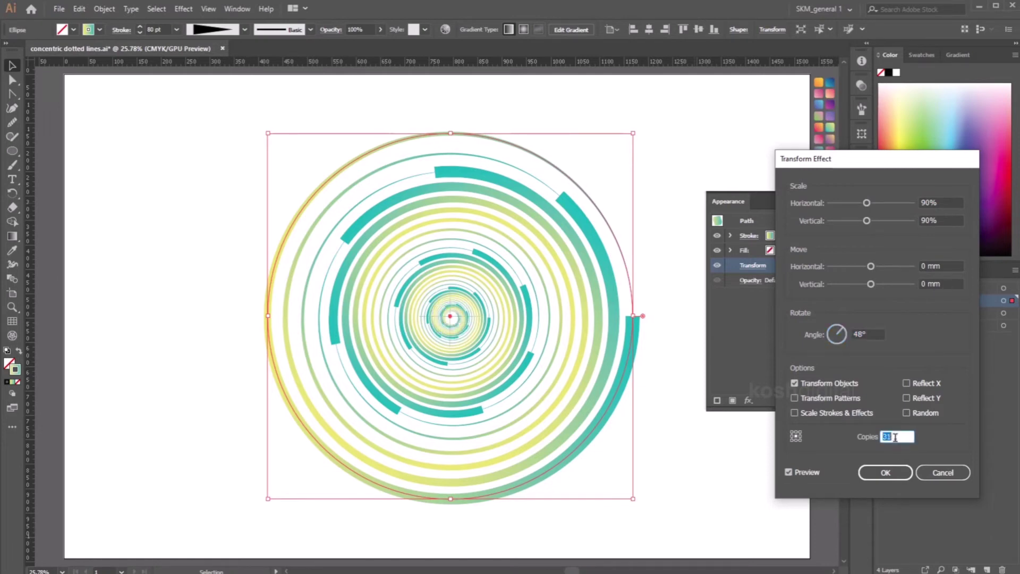
{"action": "type", "text": "7"}
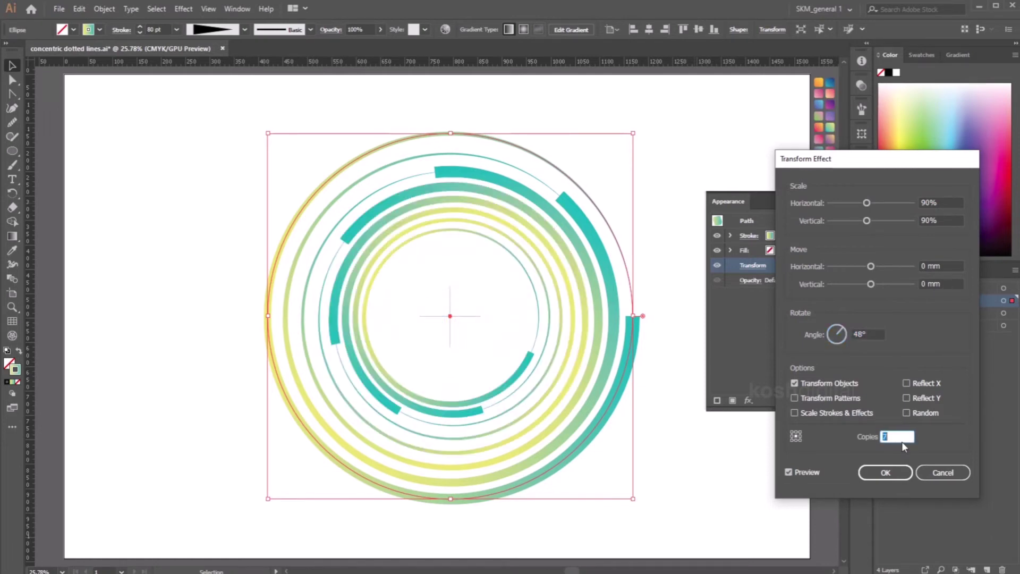
{"action": "type", "text": "13"}
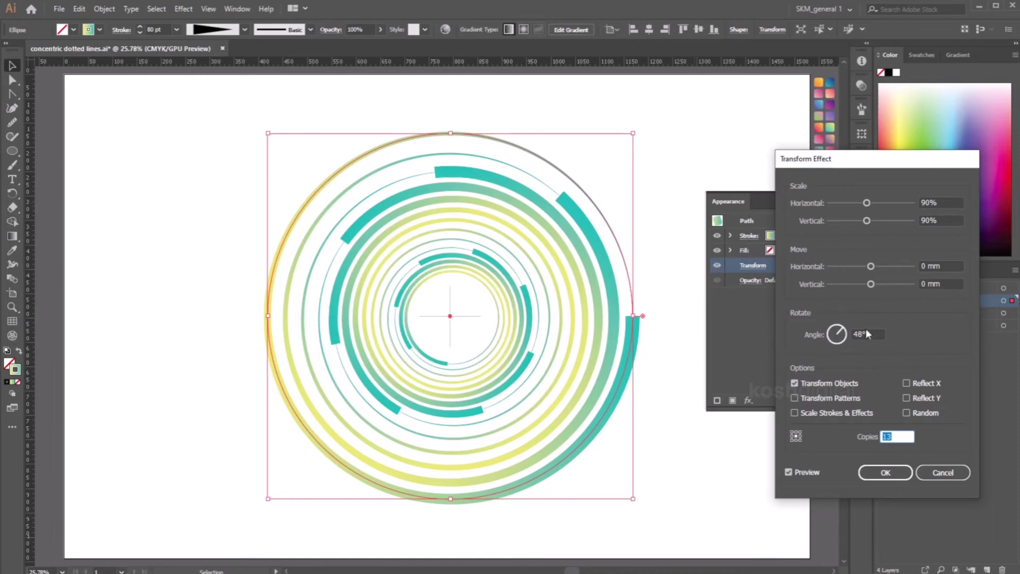
Try a 30° rotation, then return the Transform effect to 20° and 20 copies, apply it and deselect the circle
{"action": "left_click", "coordinate": [865, 333]}
{"action": "type", "text": "30"}
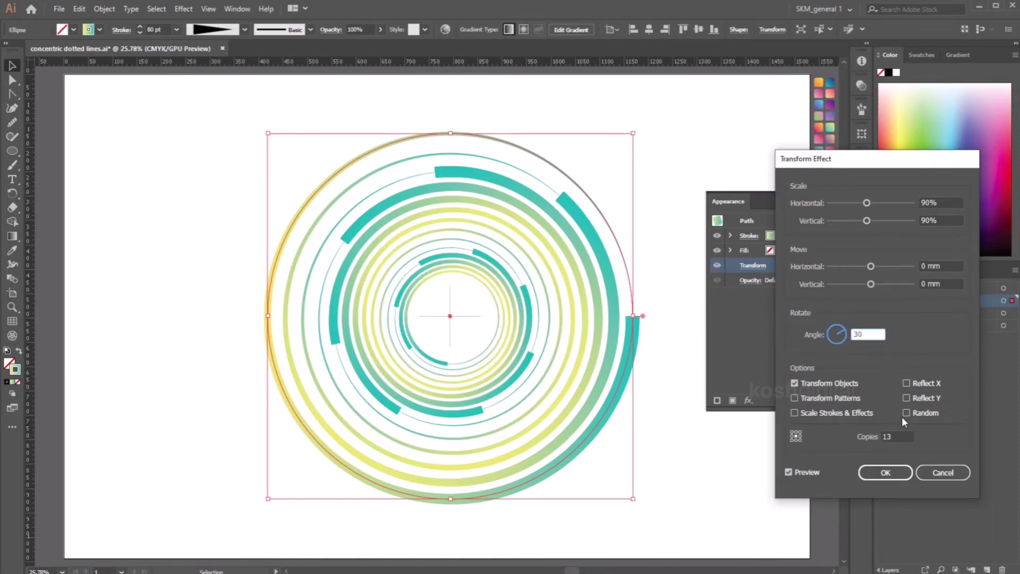
{"action": "left_click", "coordinate": [899, 434]}
{"action": "left_click", "coordinate": [867, 333]}
{"action": "type", "text": "20"}
{"action": "double_click", "coordinate": [898, 434]}
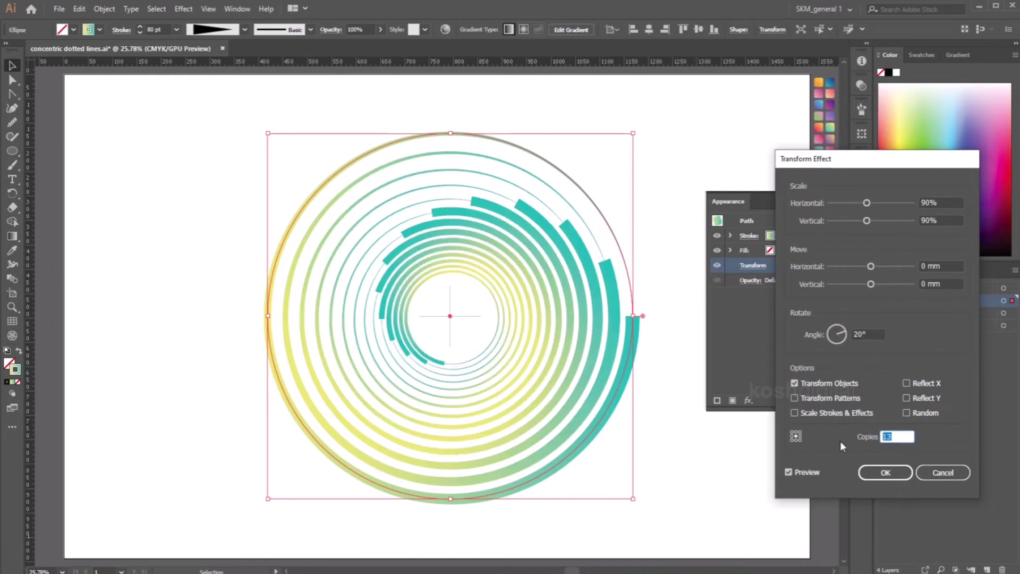
{"action": "type", "text": "20"}
{"action": "key", "text": "Return"}
{"action": "left_click", "coordinate": [803, 462]}
{"action": "left_click", "coordinate": [862, 206]}
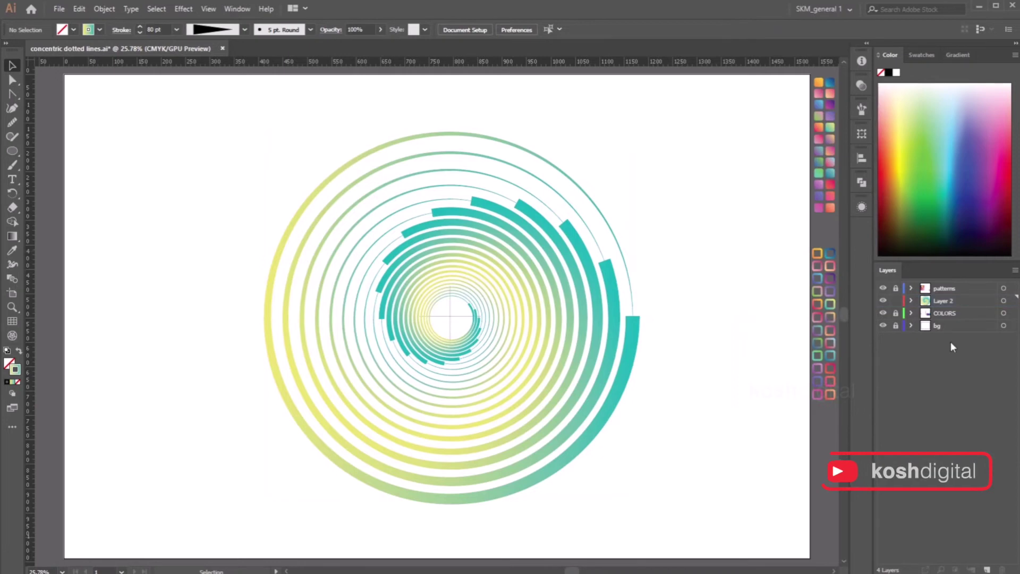
Fill the background rectangle with the cyan-to-purple gradient sampled from the filled color swatches
{"action": "left_click", "coordinate": [796, 308]}
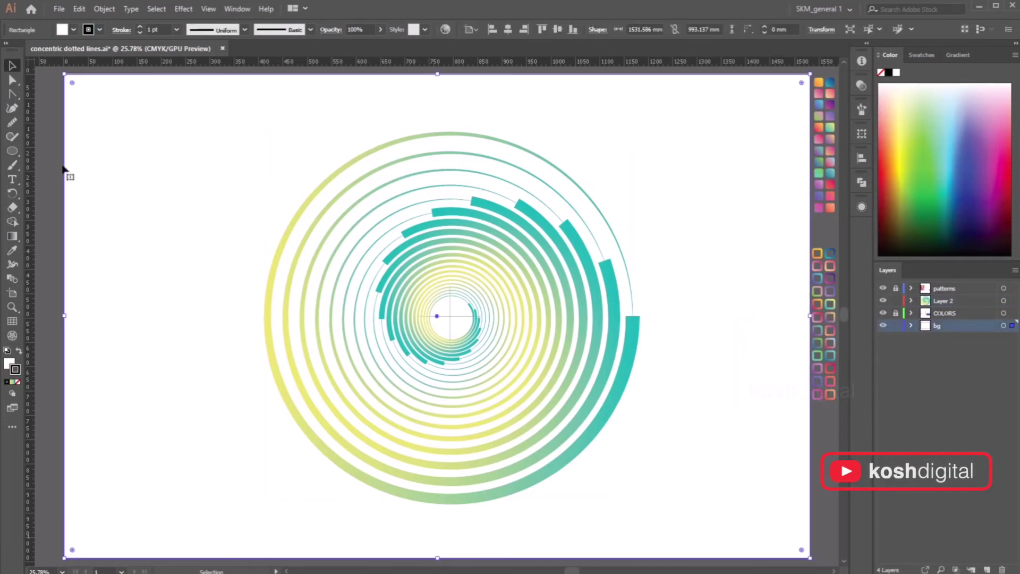
{"action": "left_click", "coordinate": [12, 251]}
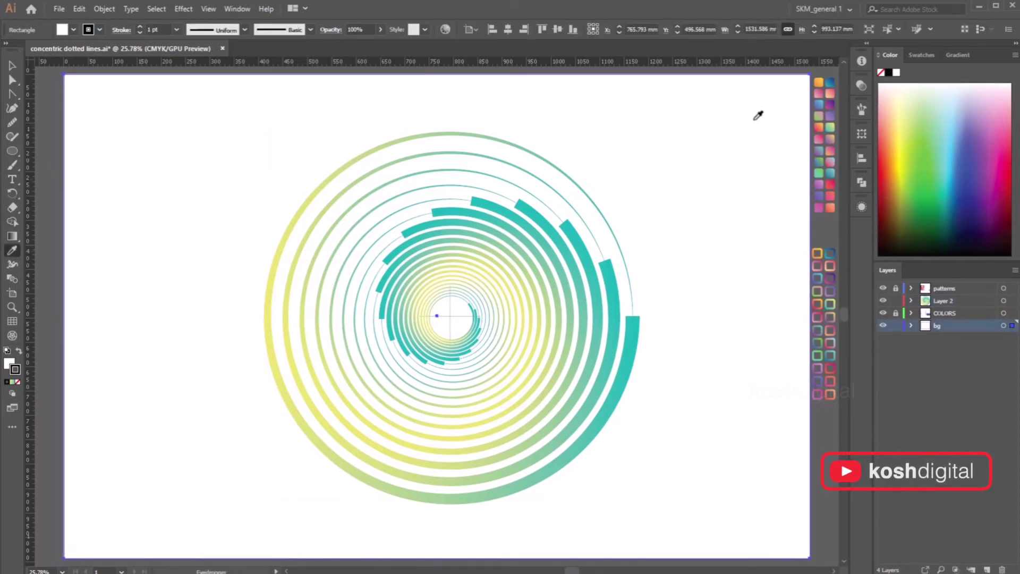
{"action": "left_click", "coordinate": [818, 102]}
{"action": "left_click", "coordinate": [10, 65]}
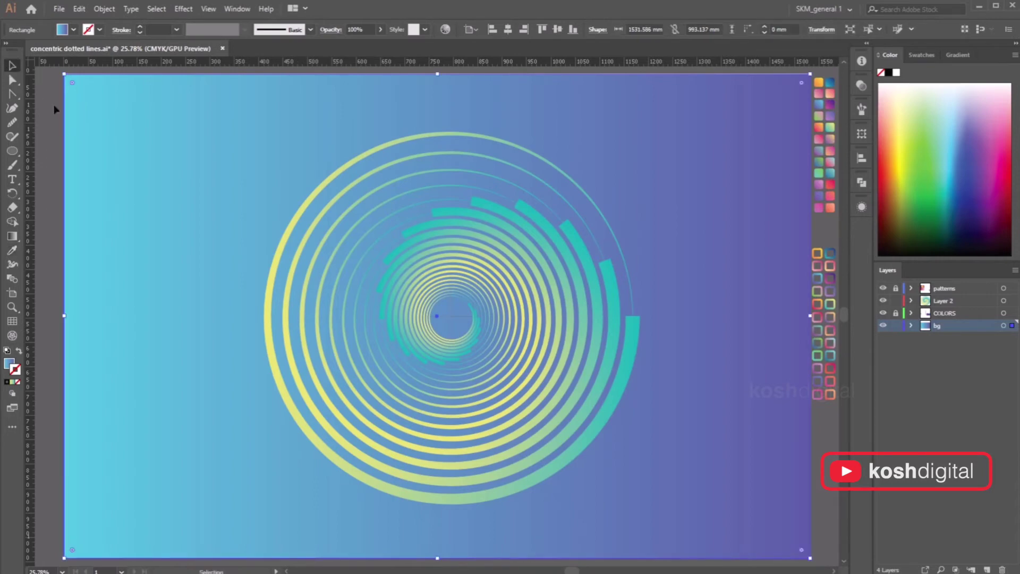
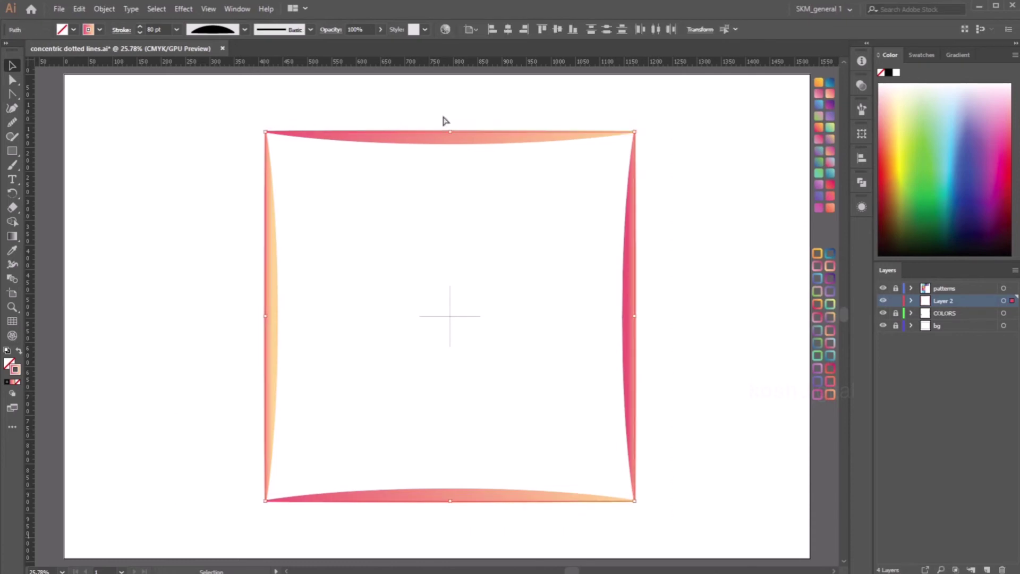
Start a Transform effect on the grouped gradient-stroked square with the Random option and the preview turned on
{"action": "left_click", "coordinate": [183, 9]}
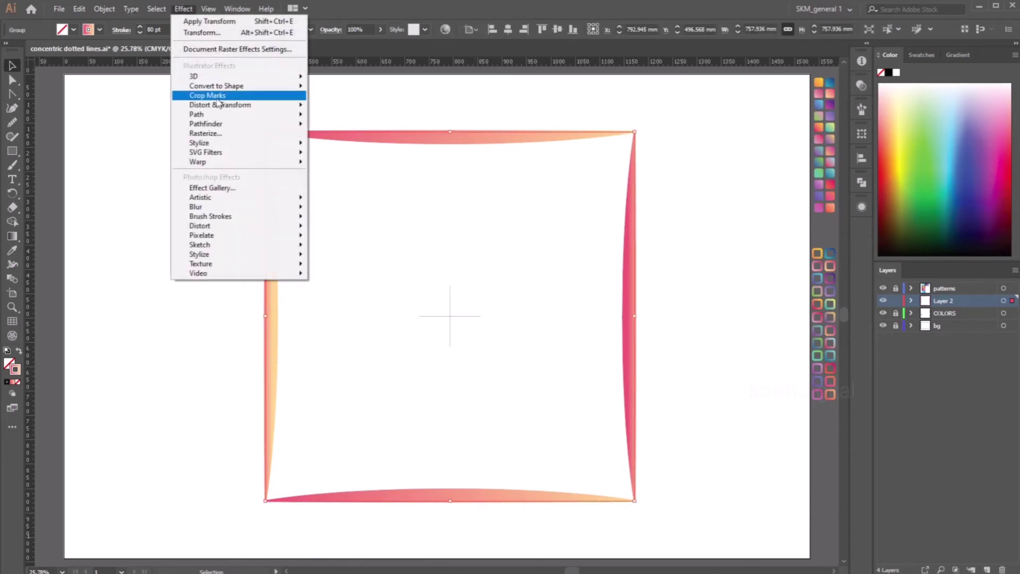
{"action": "mouse_move", "coordinate": [217, 105]}
{"action": "left_click", "coordinate": [374, 146]}
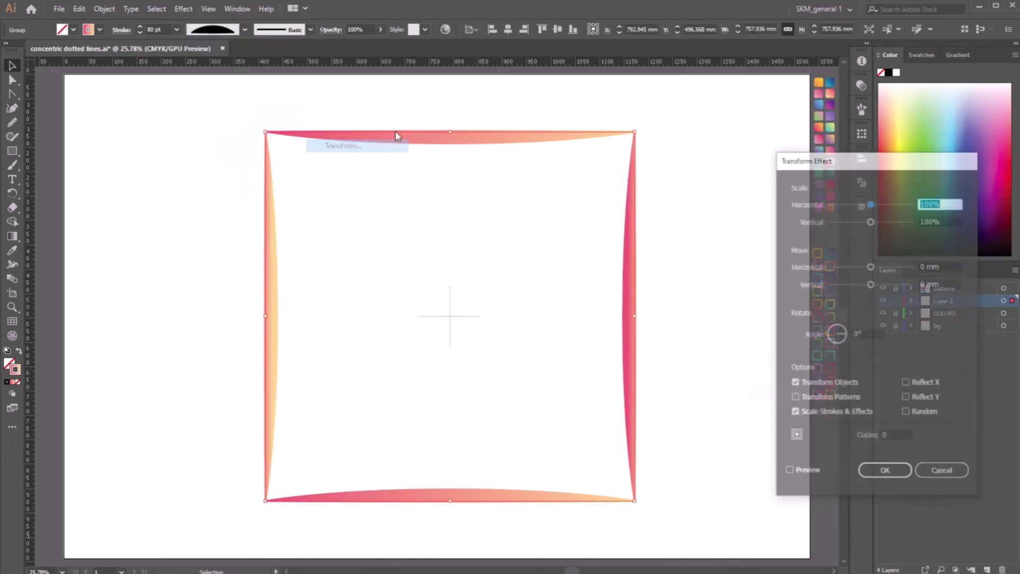
{"action": "left_click", "coordinate": [927, 412]}
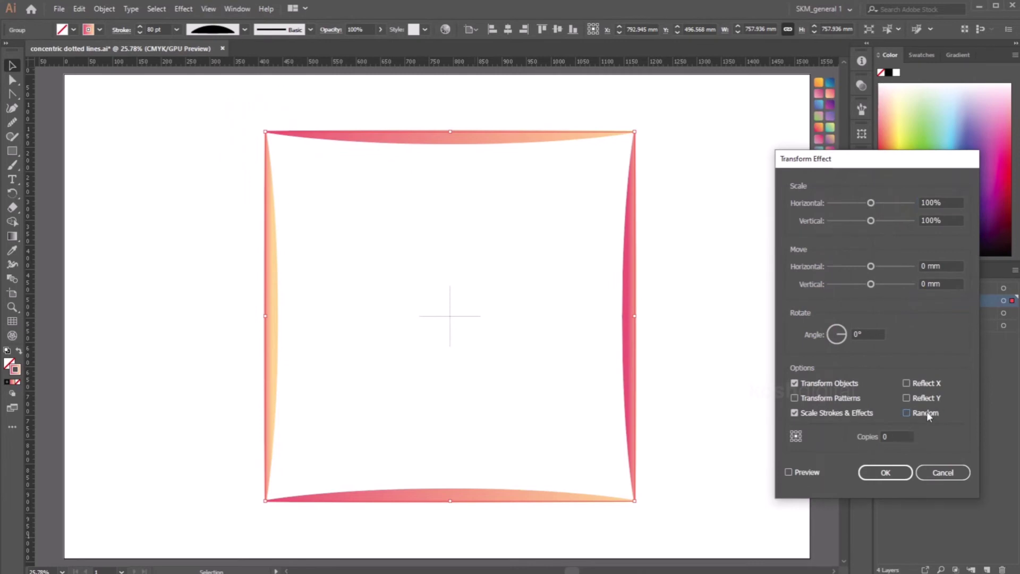
{"action": "left_click", "coordinate": [802, 474]}
Set the Transform effect's horizontal and vertical scale to 85% and the number of copies to 75
{"action": "left_click", "coordinate": [930, 202]}
{"action": "double_click", "coordinate": [930, 202]}
{"action": "type", "text": "85"}
{"action": "key", "text": "Tab"}
{"action": "type", "text": "85"}
{"action": "left_click", "coordinate": [896, 436]}
{"action": "type", "text": "75"}
Try a rotation angle of about 18° on the square and compare the pattern with Random off and on
{"action": "left_click", "coordinate": [880, 333]}
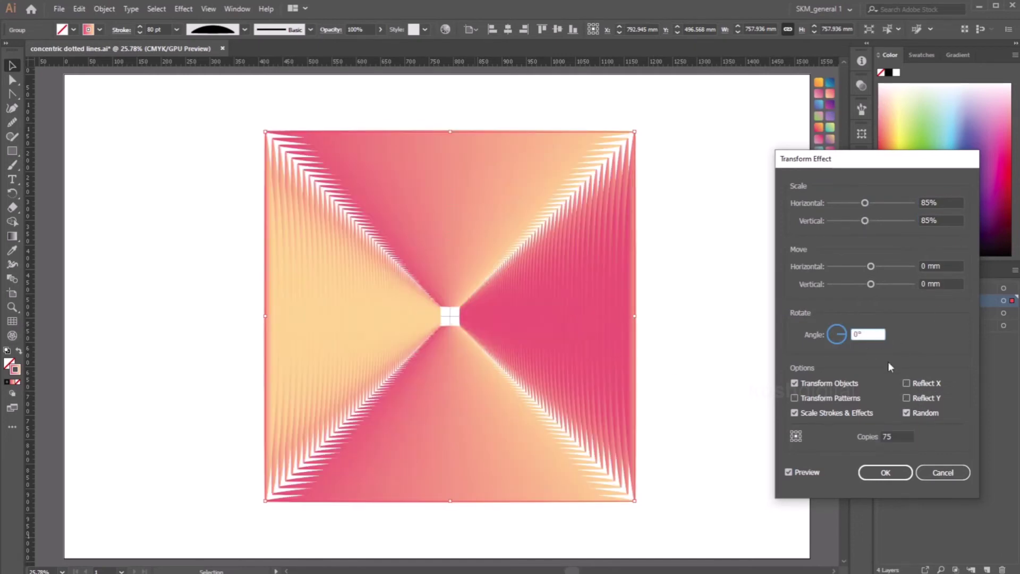
{"action": "scroll", "coordinate": [865, 334], "scroll_direction": "up", "scroll_amount": 7}
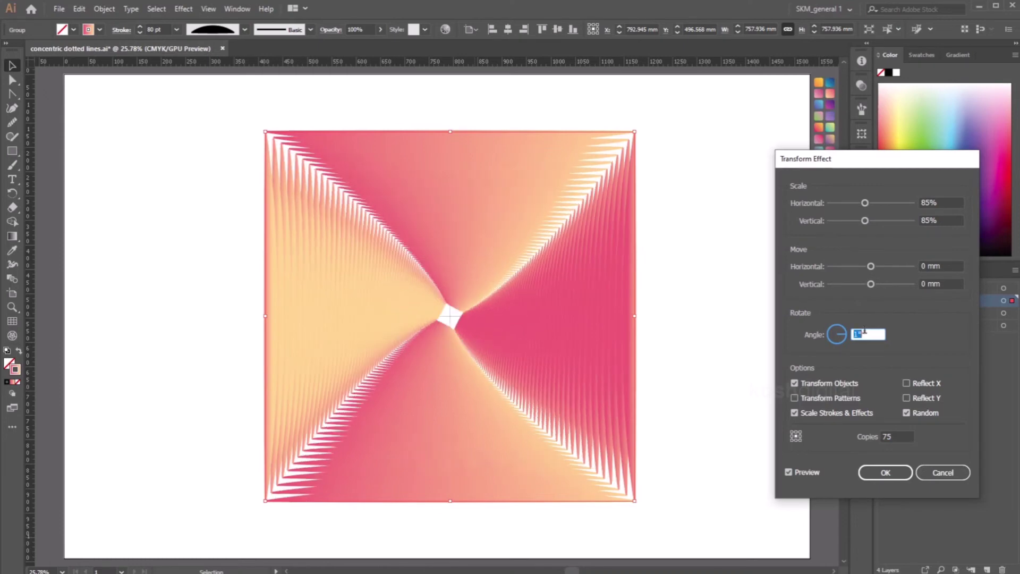
{"action": "scroll", "coordinate": [864, 330], "scroll_direction": "up", "scroll_amount": 9}
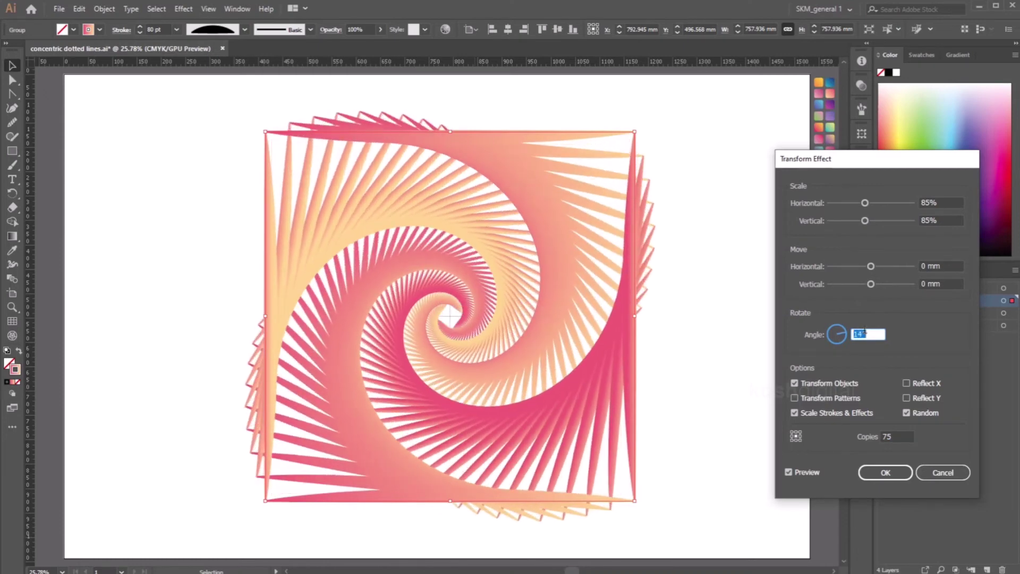
{"action": "scroll", "coordinate": [864, 330], "scroll_direction": "up", "scroll_amount": 1}
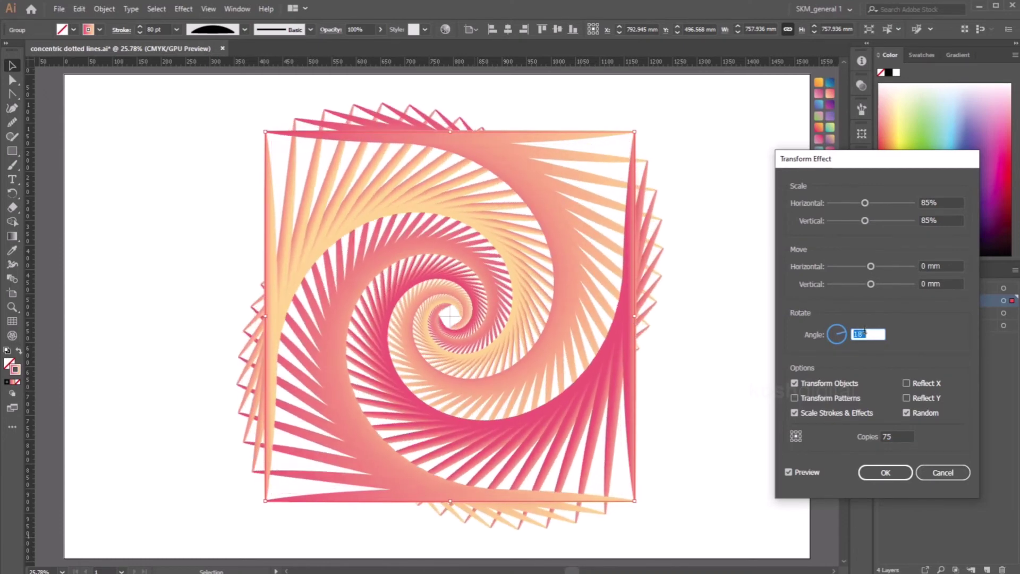
{"action": "left_click", "coordinate": [925, 413]}
{"action": "left_click", "coordinate": [926, 412]}
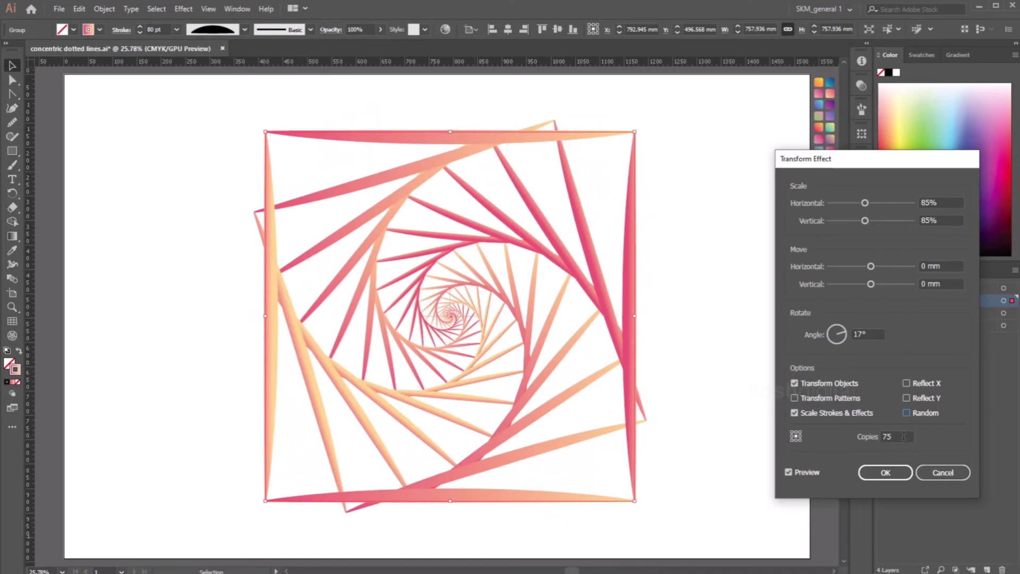
Set the square's rotation angle to 8° and its copies to 127, and turn on Transform Patterns
{"action": "scroll", "coordinate": [872, 335], "scroll_direction": "up", "scroll_amount": 8}
{"action": "scroll", "coordinate": [872, 335], "scroll_direction": "down", "scroll_amount": 17}
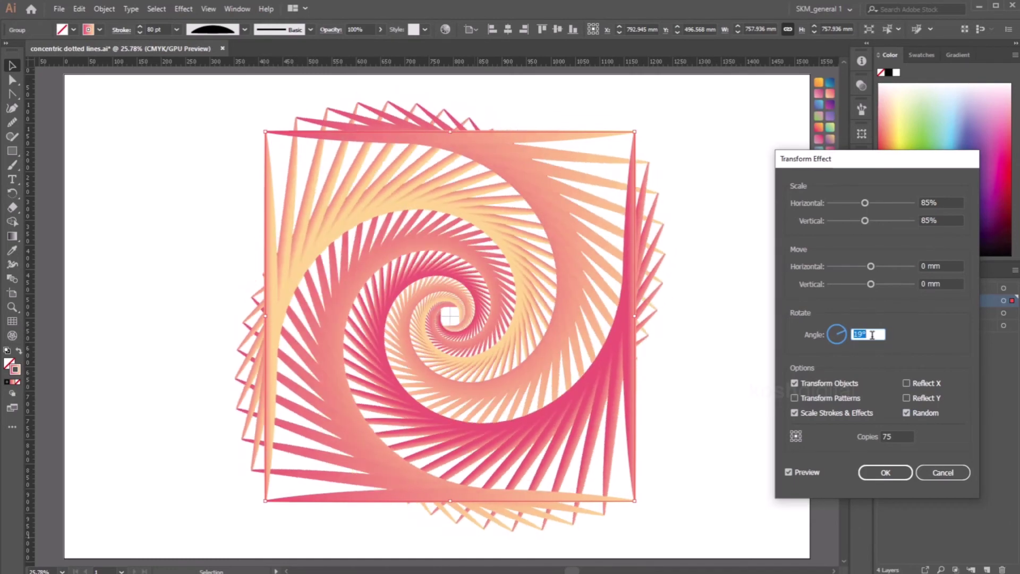
{"action": "left_click", "coordinate": [897, 436]}
{"action": "scroll", "coordinate": [898, 436], "scroll_direction": "up", "scroll_amount": 20}
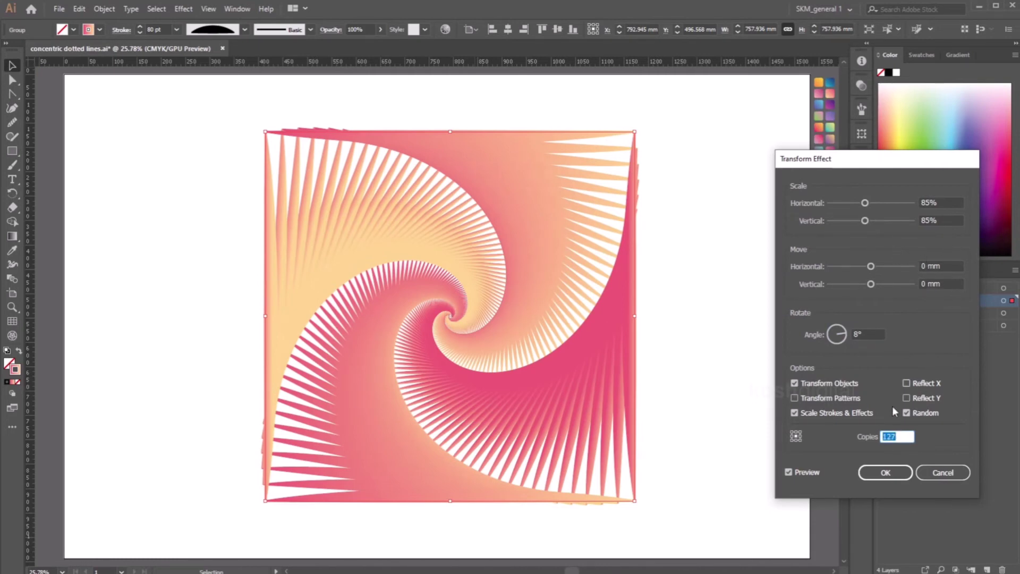
{"action": "left_click", "coordinate": [823, 399]}
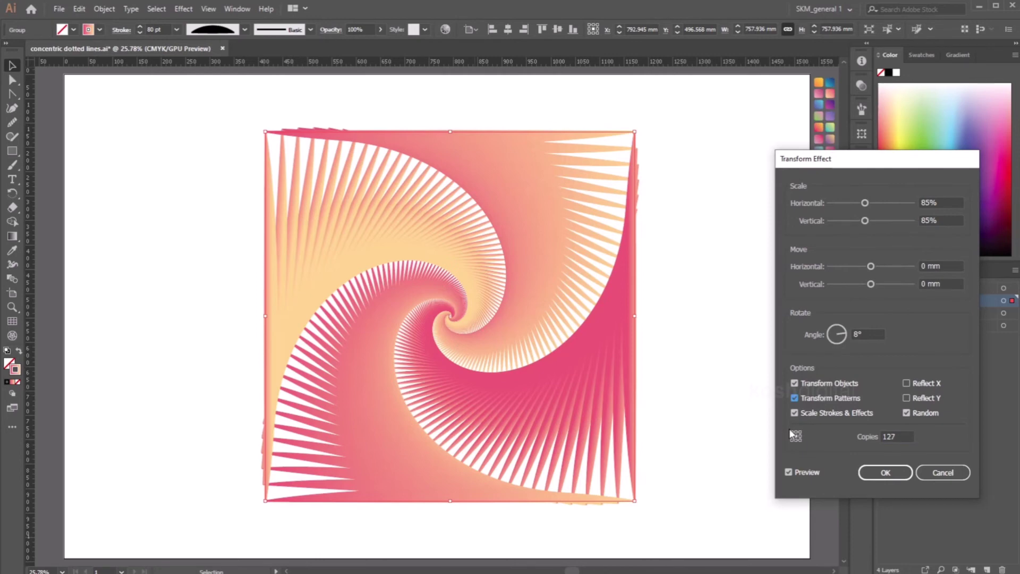
Try the reference points along the left and bottom edges as the origin of the square's Transform effect
{"action": "left_click", "coordinate": [791, 433]}
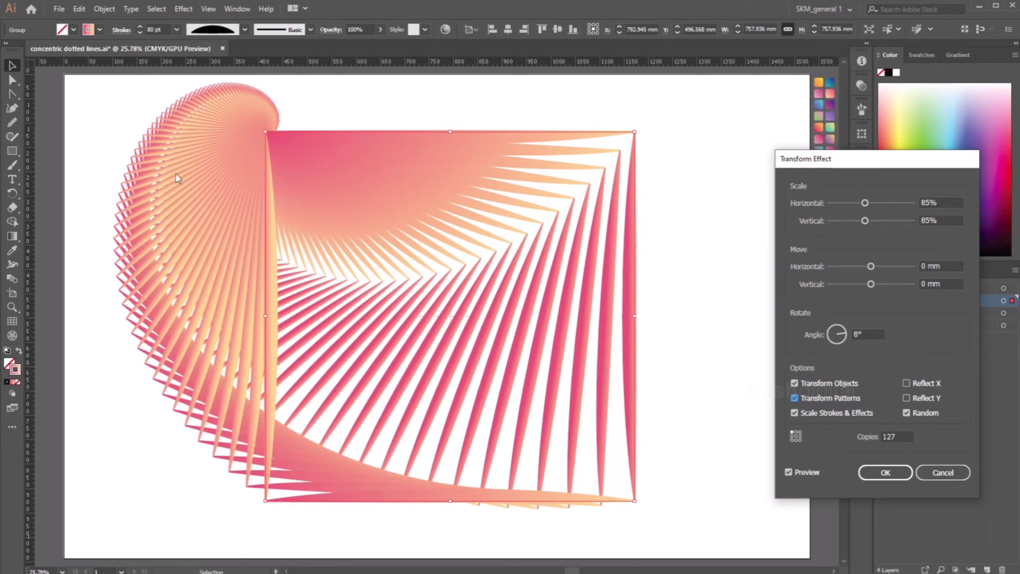
{"action": "left_click", "coordinate": [791, 436]}
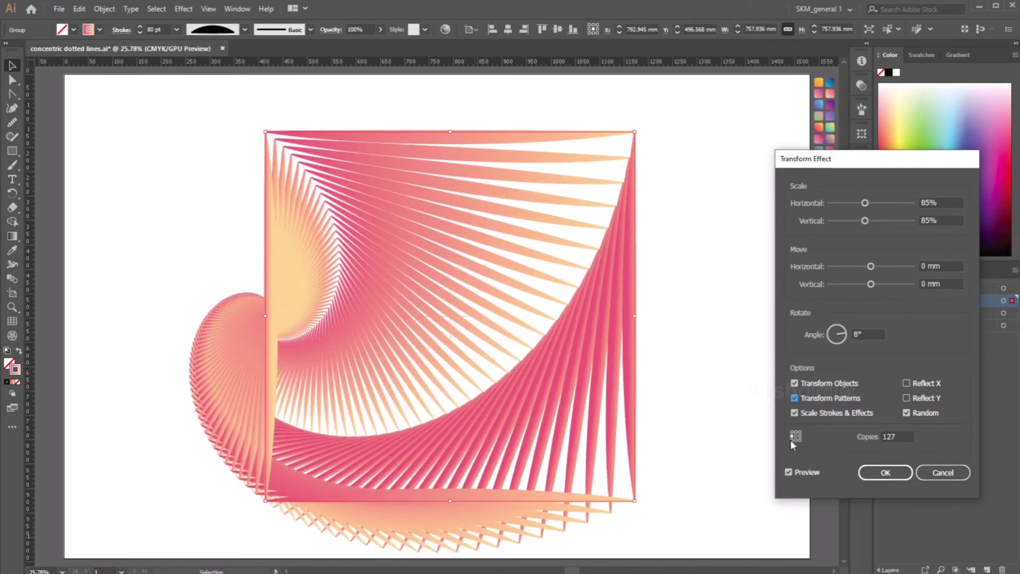
{"action": "left_click", "coordinate": [791, 440]}
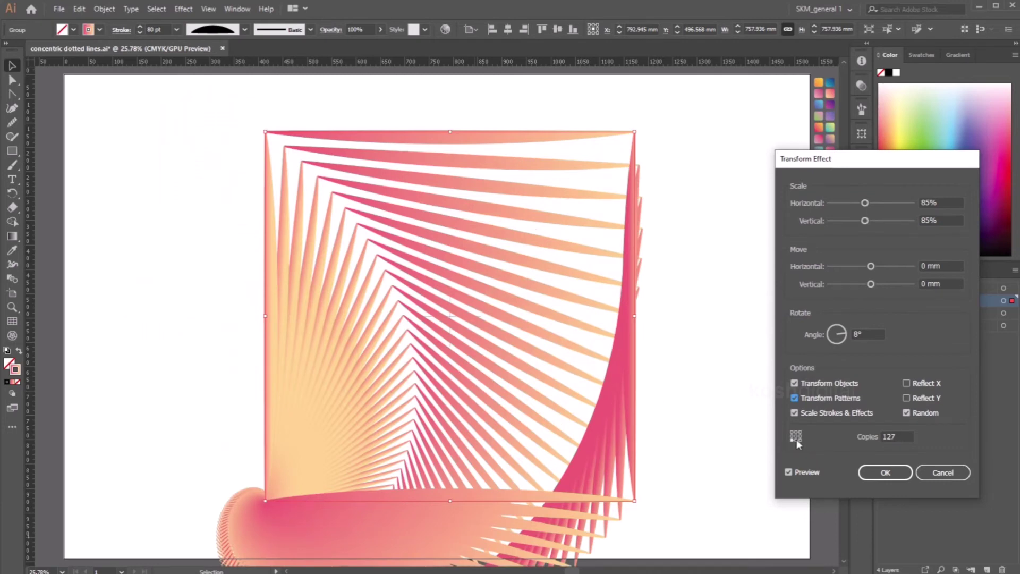
{"action": "left_click", "coordinate": [795, 440]}
{"action": "left_click", "coordinate": [799, 438]}
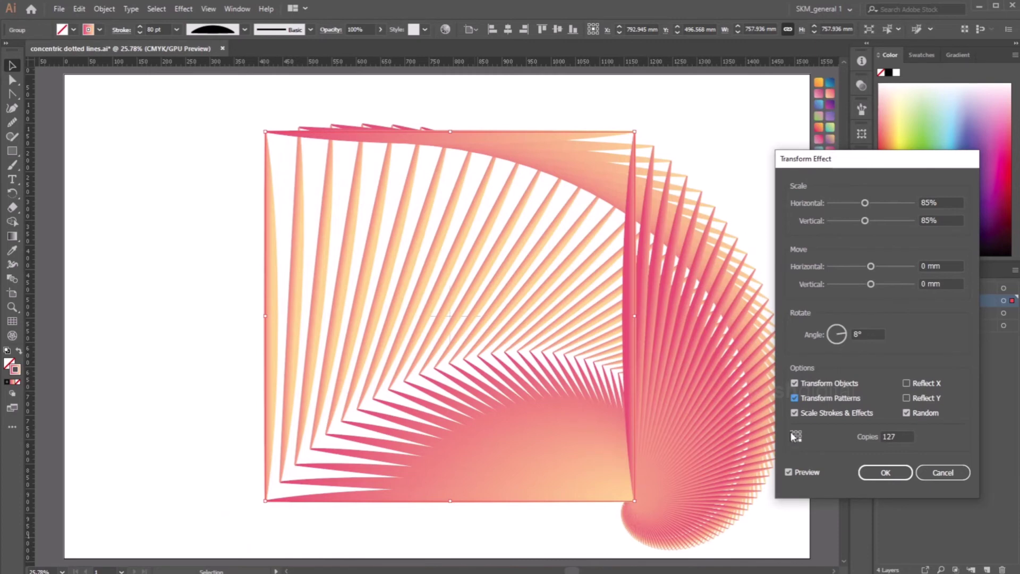
Set the Transform effect's reference point to the top-left corner, apply the effect and deselect the square
{"action": "left_click", "coordinate": [791, 432]}
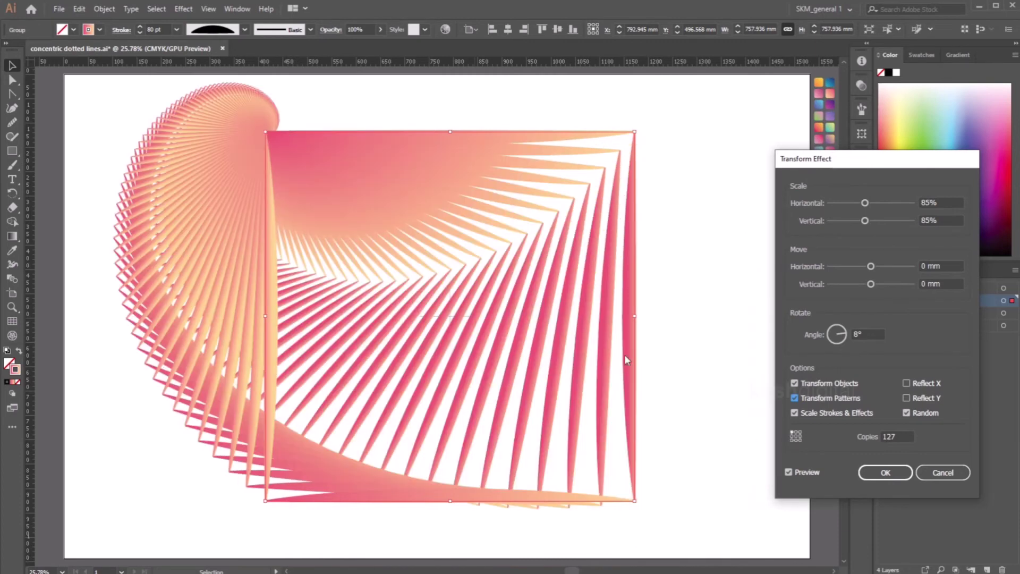
{"action": "left_click", "coordinate": [883, 472]}
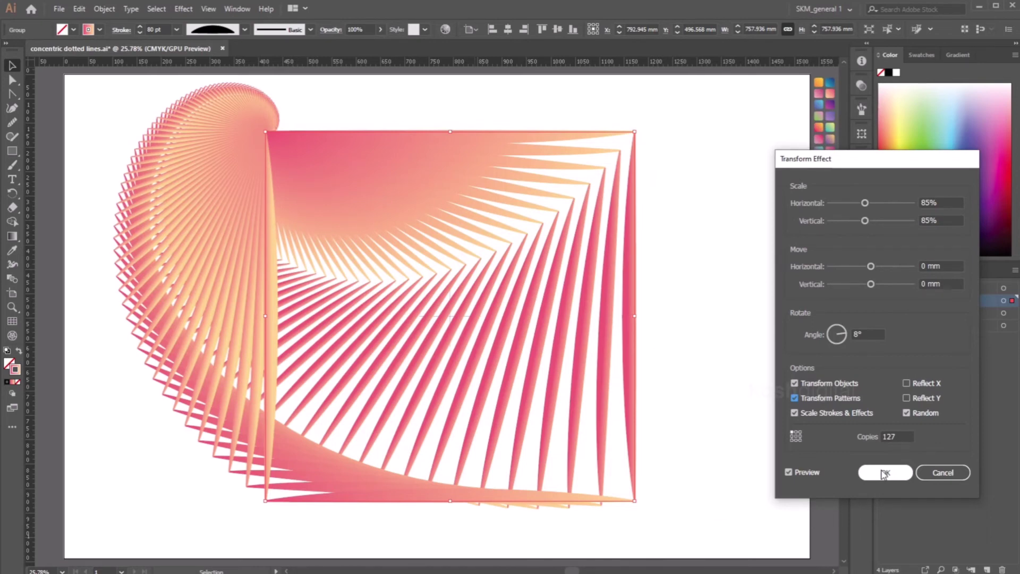
{"action": "left_click", "coordinate": [883, 472]}
{"action": "left_click", "coordinate": [770, 348]}
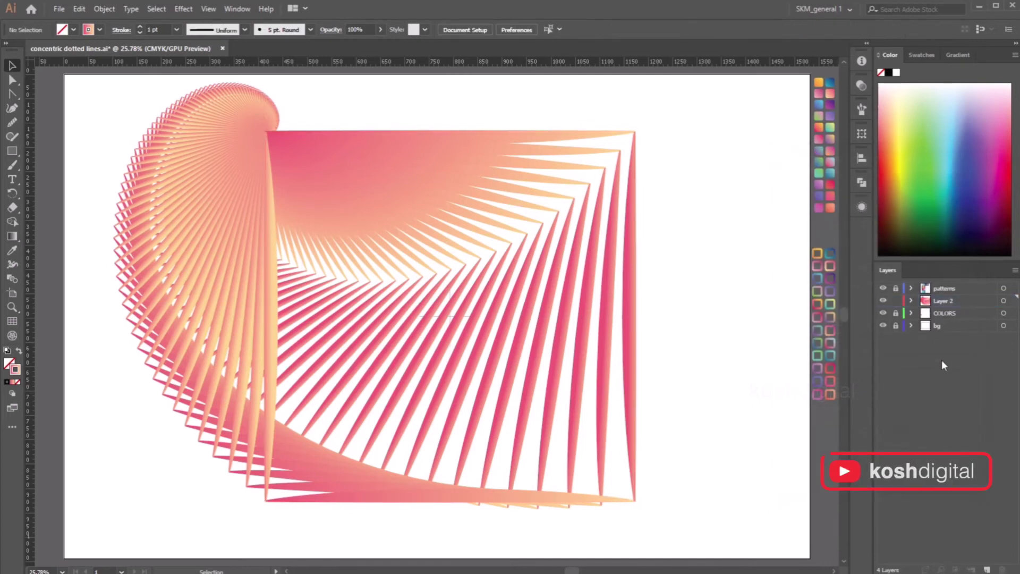
Unlock the bg layer, fill its background rectangle with the yellow-to-orange gradient from the sample swatches and deselect it
{"action": "left_click", "coordinate": [895, 326]}
{"action": "left_click", "coordinate": [943, 327]}
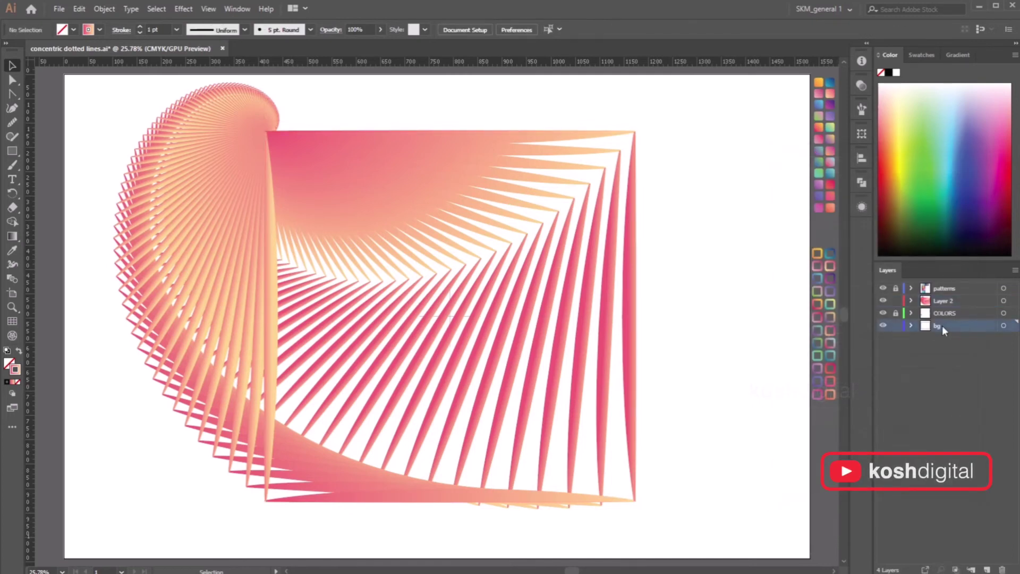
{"action": "left_click", "coordinate": [801, 284]}
{"action": "left_click", "coordinate": [819, 83]}
{"action": "key", "text": "ctrl+shift+a"}
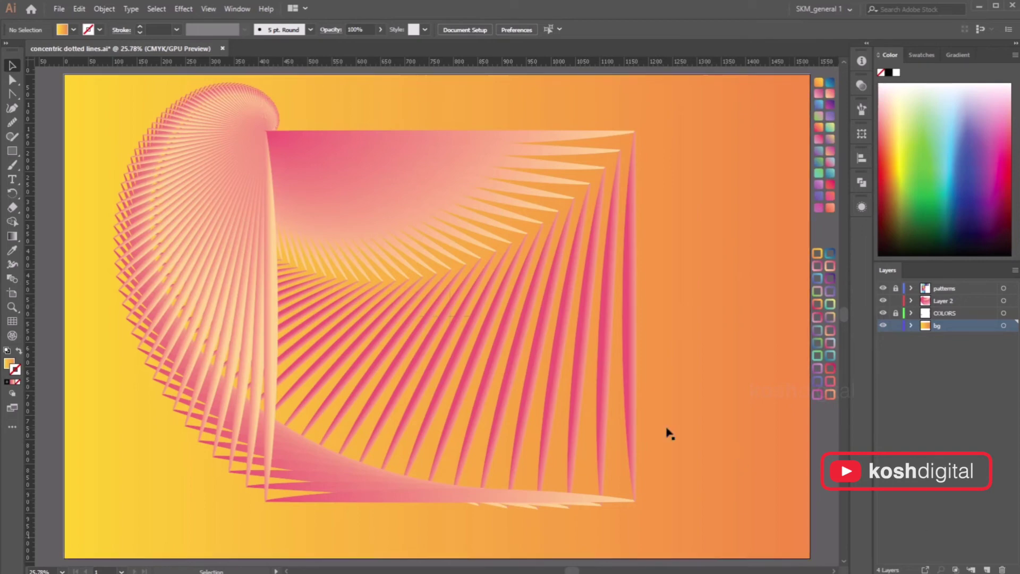
Reopen the square group's Transform effect from its appearance and turn on the preview
{"action": "left_click", "coordinate": [504, 267]}
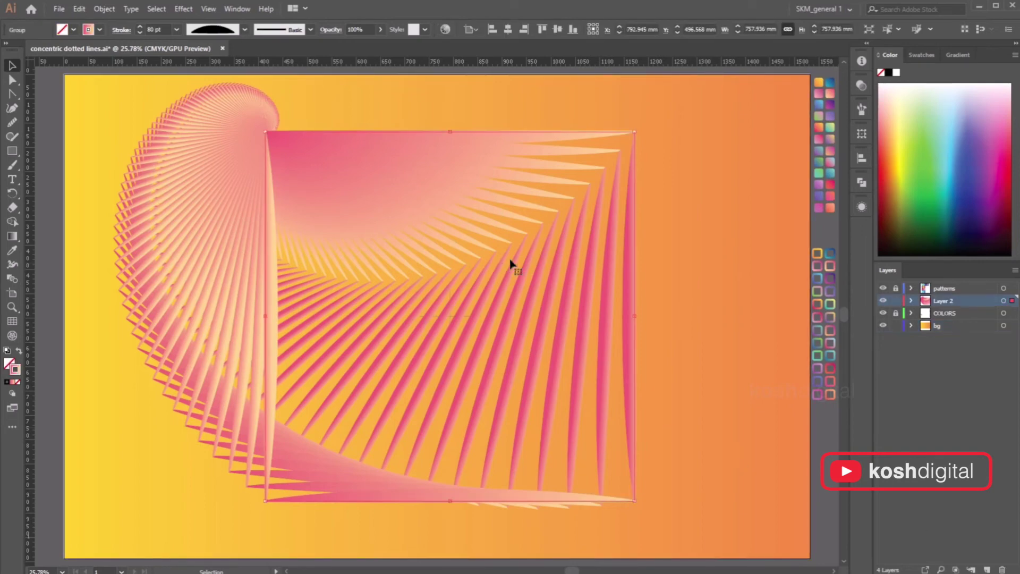
{"action": "left_click", "coordinate": [862, 207]}
{"action": "left_click", "coordinate": [753, 250]}
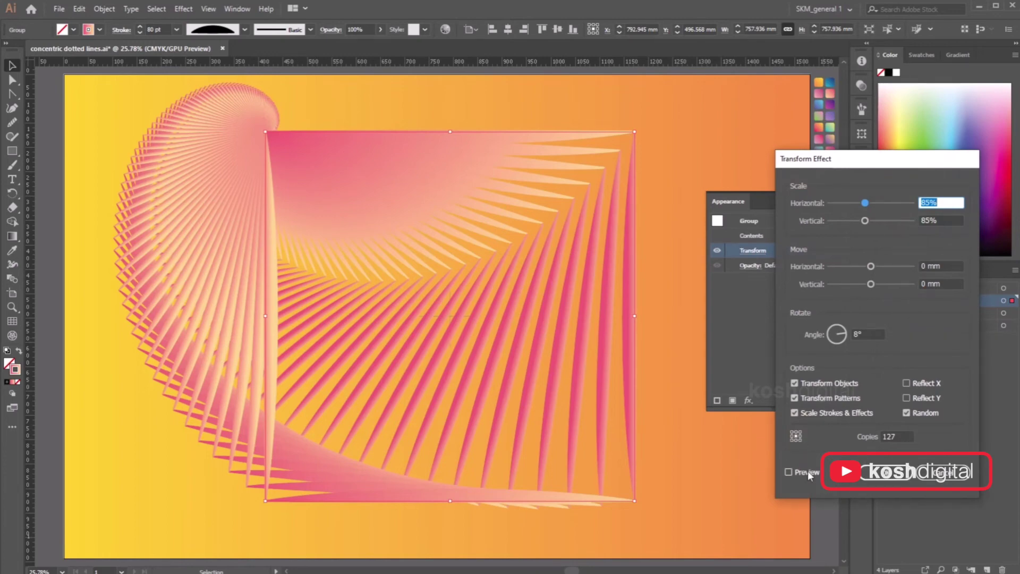
{"action": "left_click", "coordinate": [788, 471]}
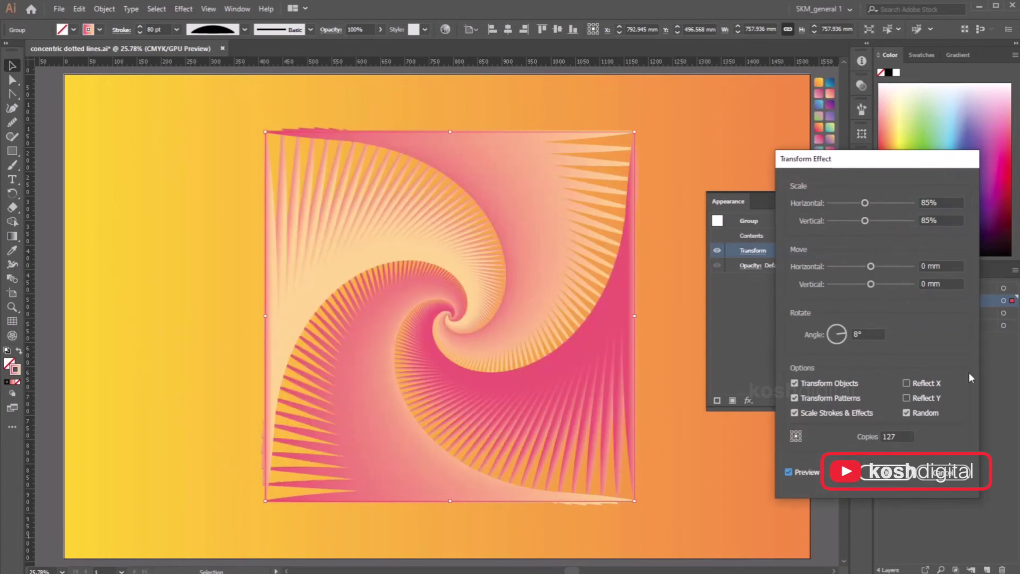
Try slightly larger and smaller rotation angles around 8° for the square's transformed copies
{"action": "left_click", "coordinate": [869, 333]}
{"action": "key", "text": "Up"}
{"action": "key", "text": "Up"}
{"action": "key", "text": "Up"}
{"action": "key", "text": "Up"}
{"action": "key", "text": "Down"}
{"action": "key", "text": "Down"}
{"action": "key", "text": "Down"}
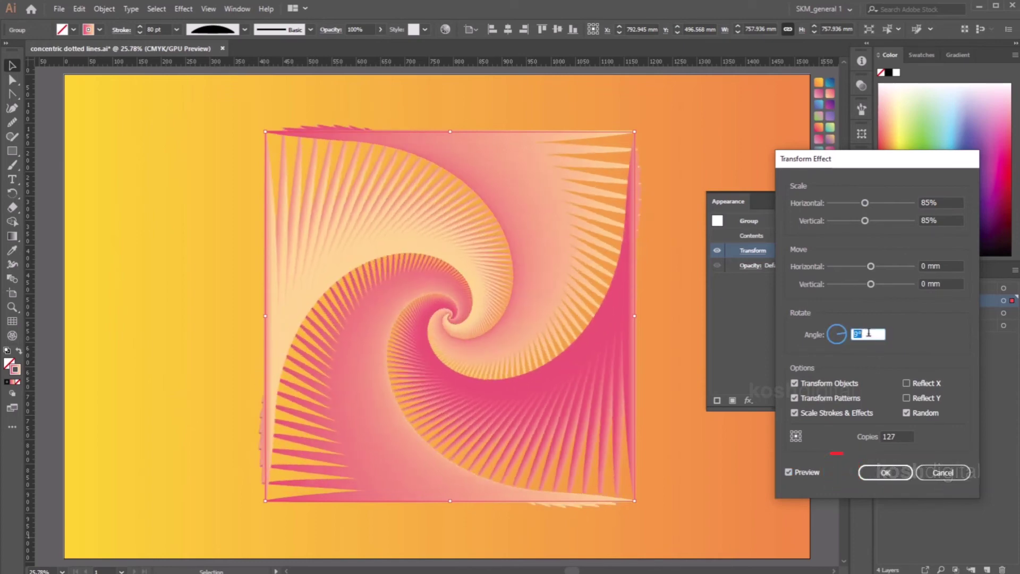
{"action": "key", "text": "Up"}
{"action": "key", "text": "Up"}
{"action": "key", "text": "Up"}
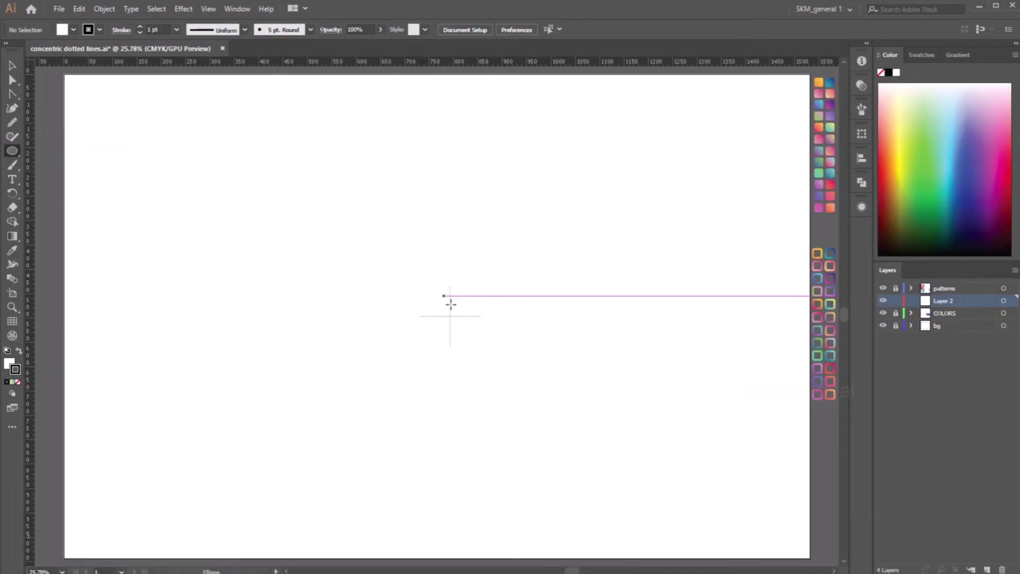
Draw a 750 mm circle centred on the artboard's centre mark
{"action": "left_click", "coordinate": [447, 316], "text": "alt"}
{"action": "left_click", "coordinate": [421, 303]}
{"action": "left_click", "coordinate": [12, 75]}
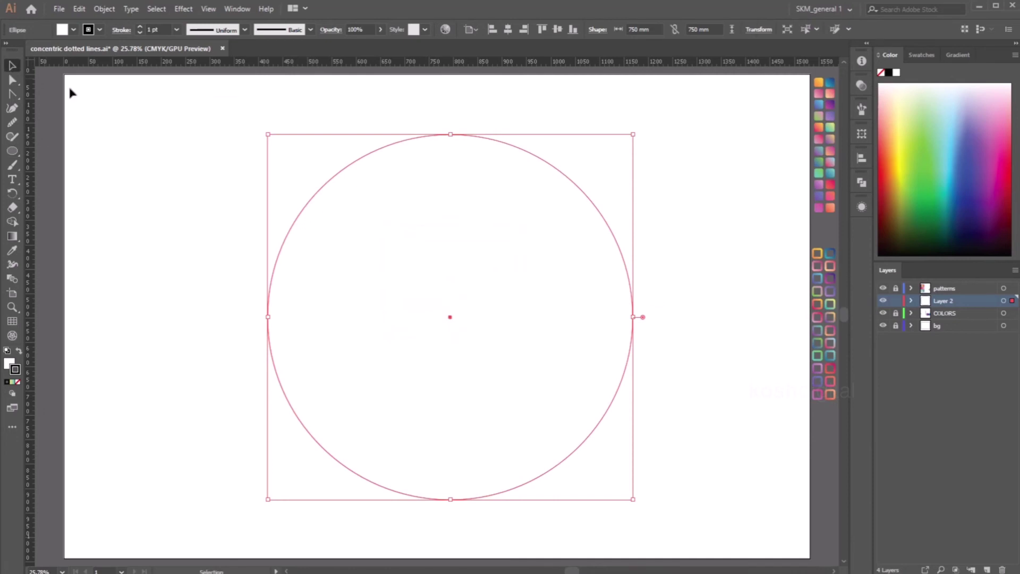
Give the circle the yellow-to-teal gradient stroke from the sample swatches and set its stroke weight to 80 pt
{"action": "key", "text": "i"}
{"action": "left_click", "coordinate": [830, 305]}
{"action": "left_click", "coordinate": [13, 65]}
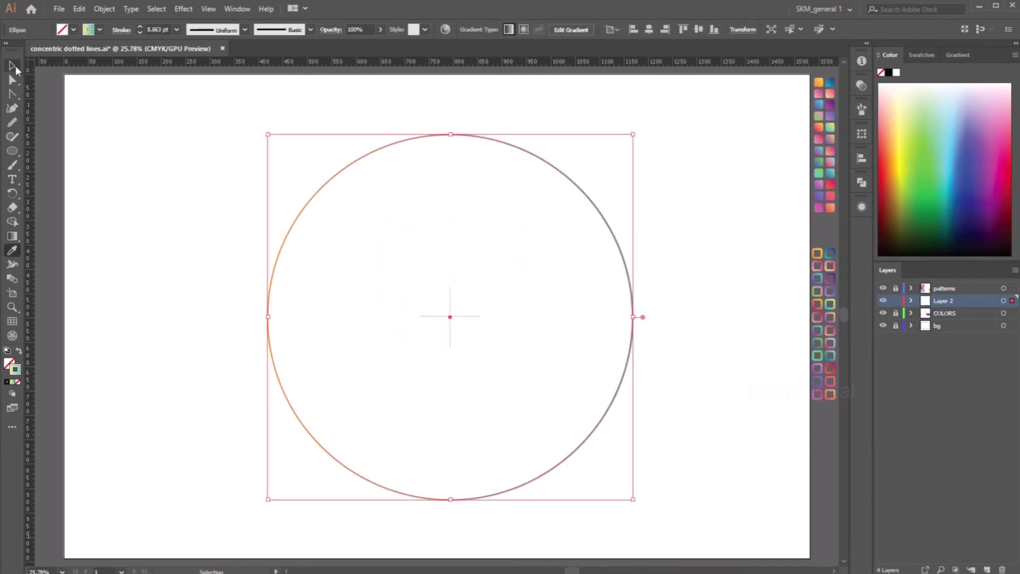
{"action": "left_click", "coordinate": [177, 29]}
{"action": "left_click", "coordinate": [193, 303]}
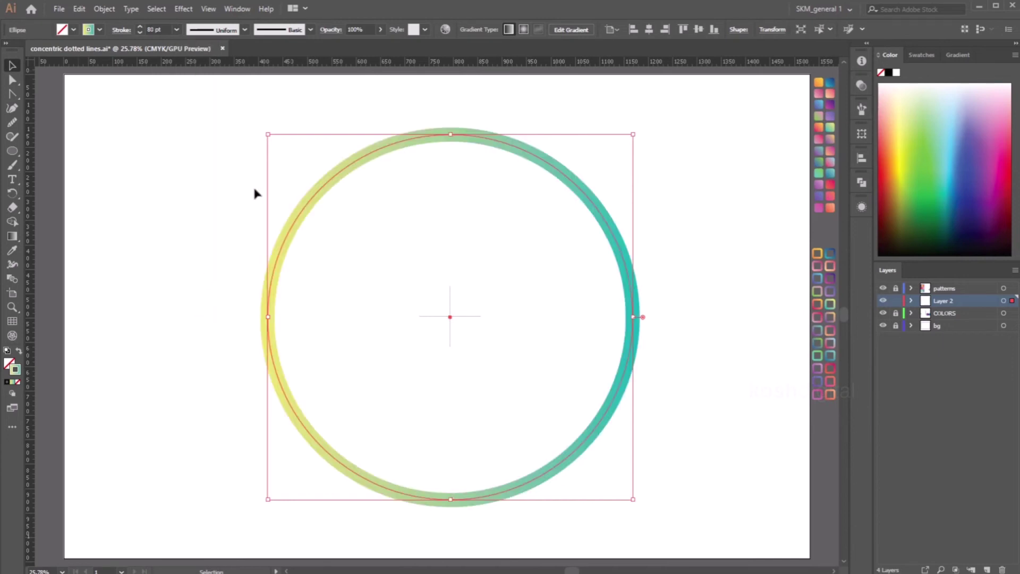
Set the circle's stroke to round caps and round corners with a width profile that tapers to one end
{"action": "left_click", "coordinate": [121, 30]}
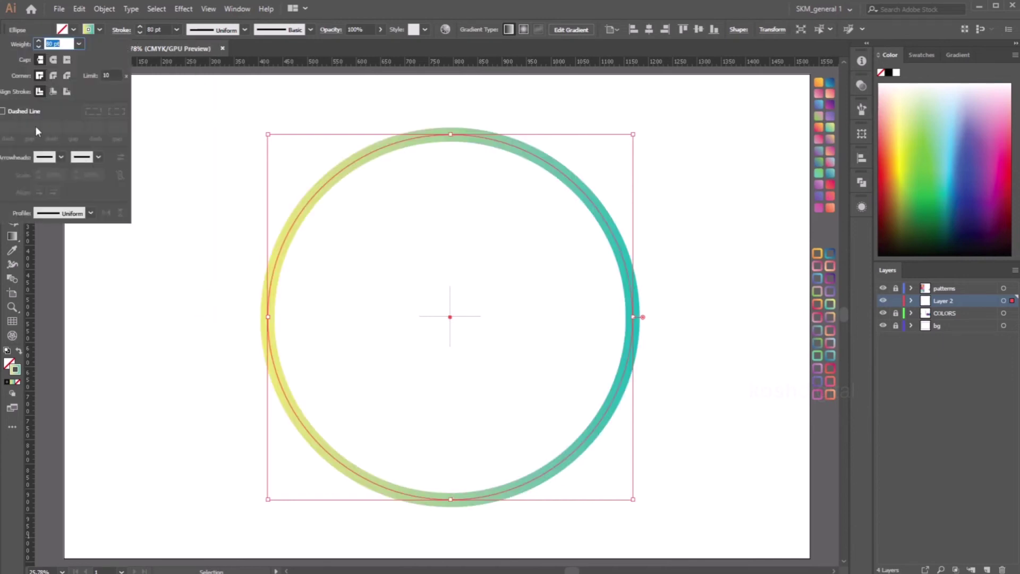
{"action": "left_click", "coordinate": [53, 60]}
{"action": "left_click", "coordinate": [54, 75]}
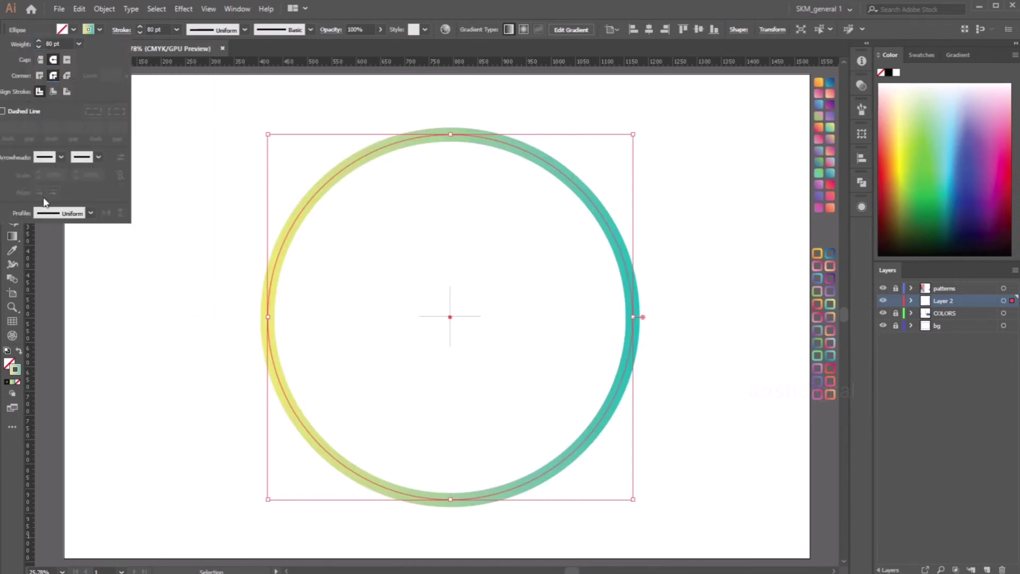
{"action": "left_click", "coordinate": [91, 213]}
{"action": "left_click", "coordinate": [60, 307]}
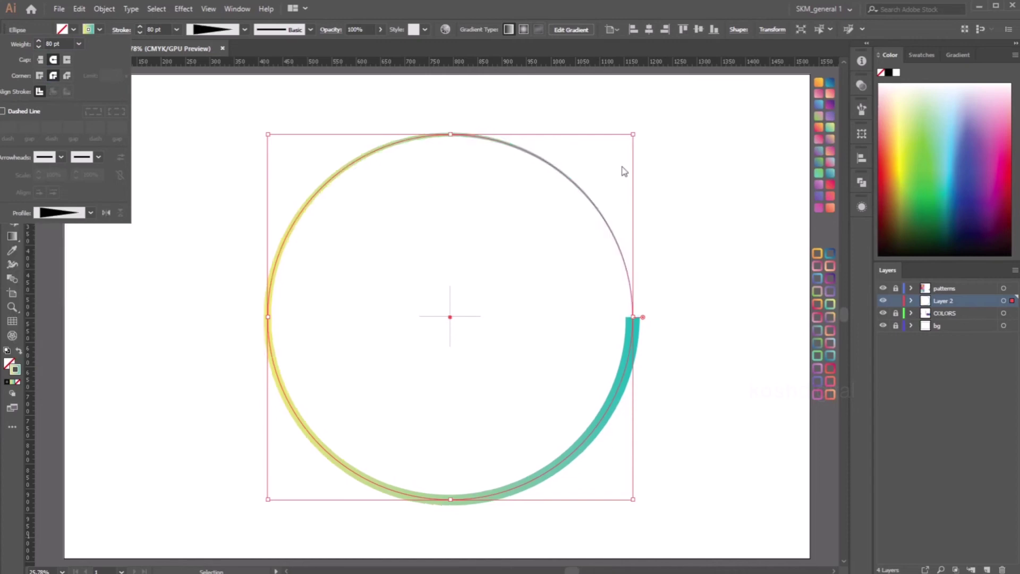
{"action": "left_click", "coordinate": [233, 221]}
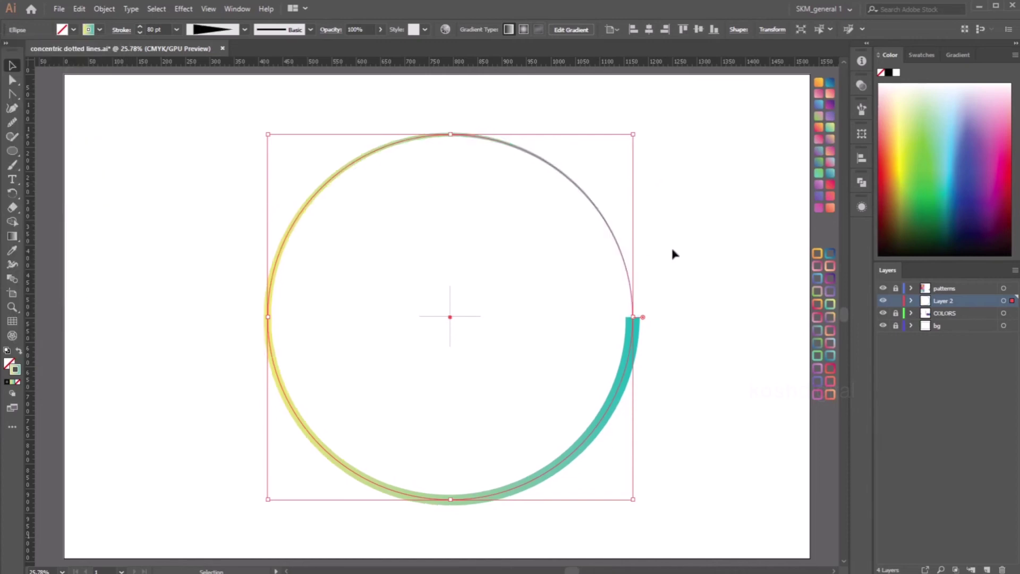
Start a Transform effect on the circle with the horizontal and vertical scale set to 90%
{"action": "left_click", "coordinate": [661, 274]}
{"action": "left_click", "coordinate": [636, 339]}
{"action": "left_click", "coordinate": [181, 10]}
{"action": "mouse_move", "coordinate": [255, 104]}
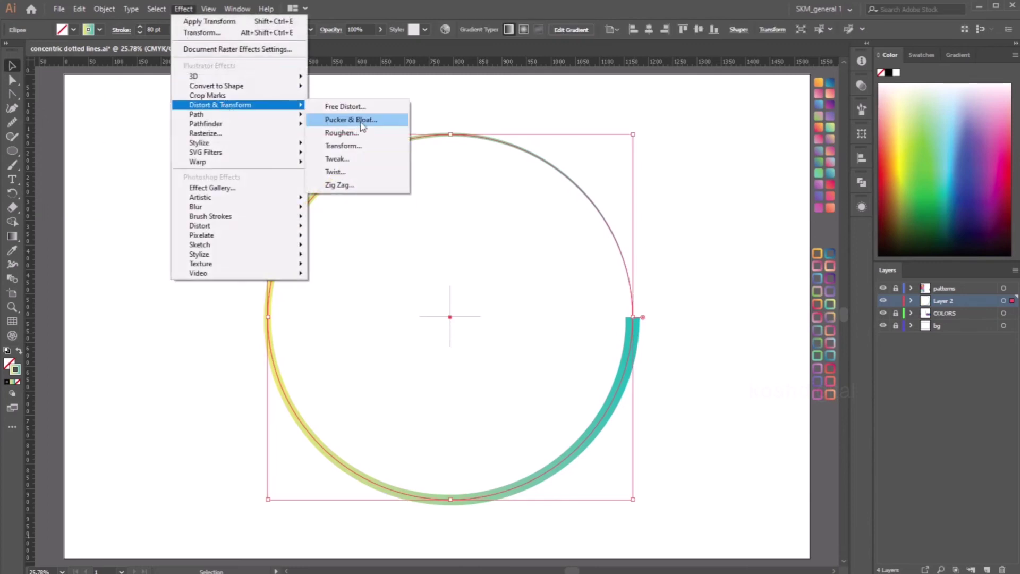
{"action": "left_click", "coordinate": [353, 149]}
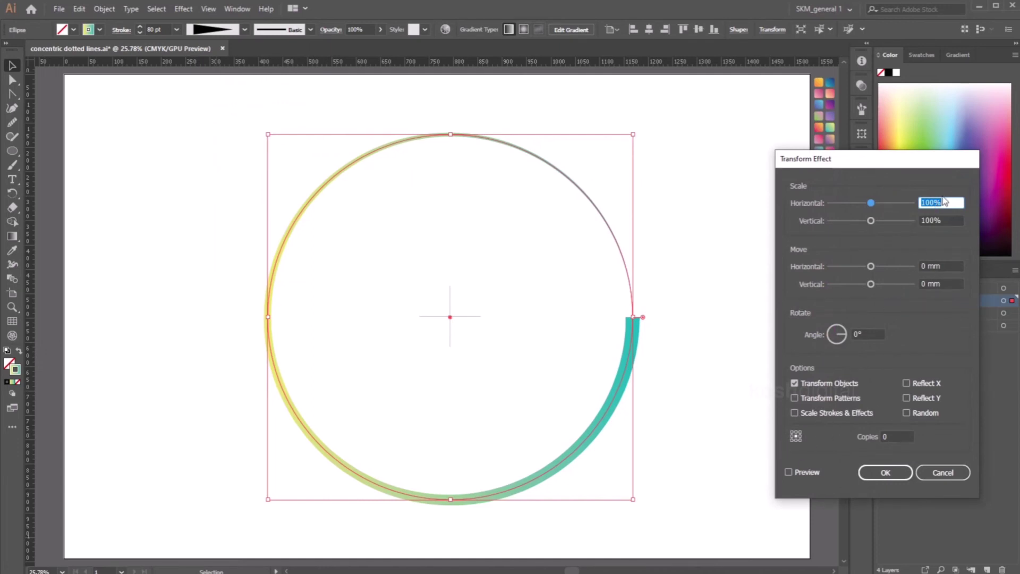
{"action": "type", "text": "90"}
{"action": "key", "text": "Tab"}
{"action": "type", "text": "90"}
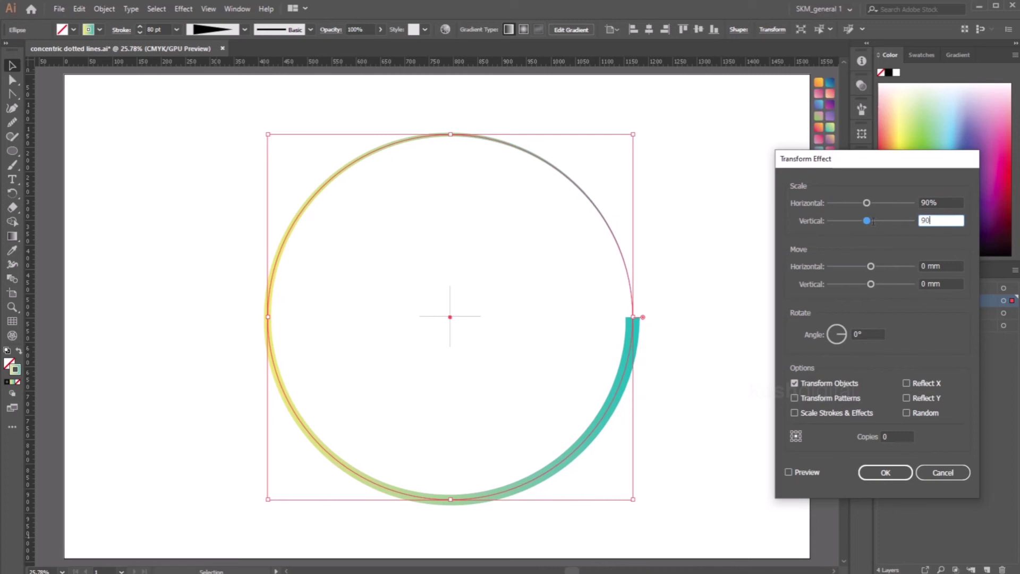
Set the circle's rotation angle to 20° and its copies to 20, and turn on the preview
{"action": "left_click", "coordinate": [865, 335]}
{"action": "type", "text": "20"}
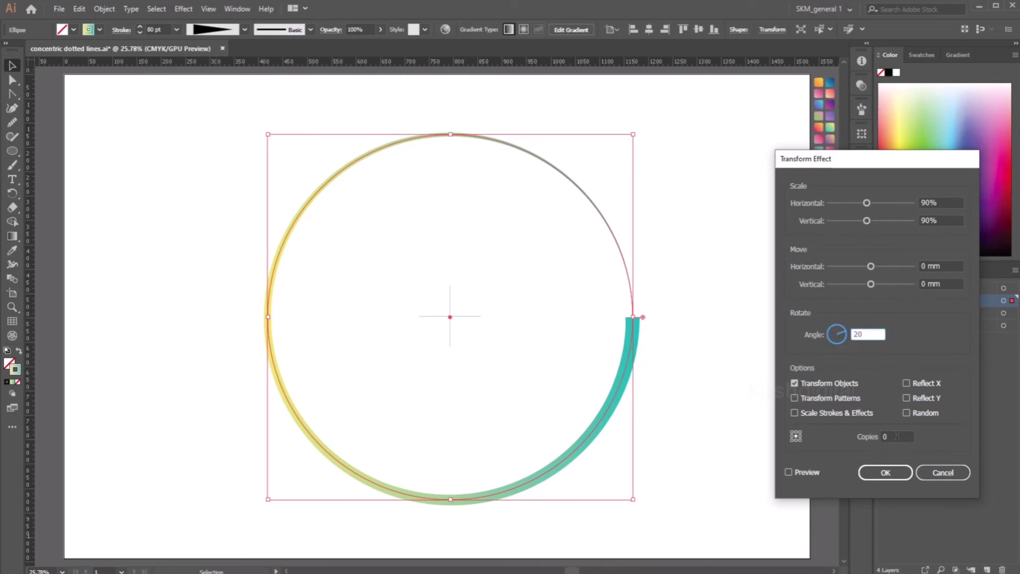
{"action": "left_click", "coordinate": [877, 437]}
{"action": "type", "text": "20"}
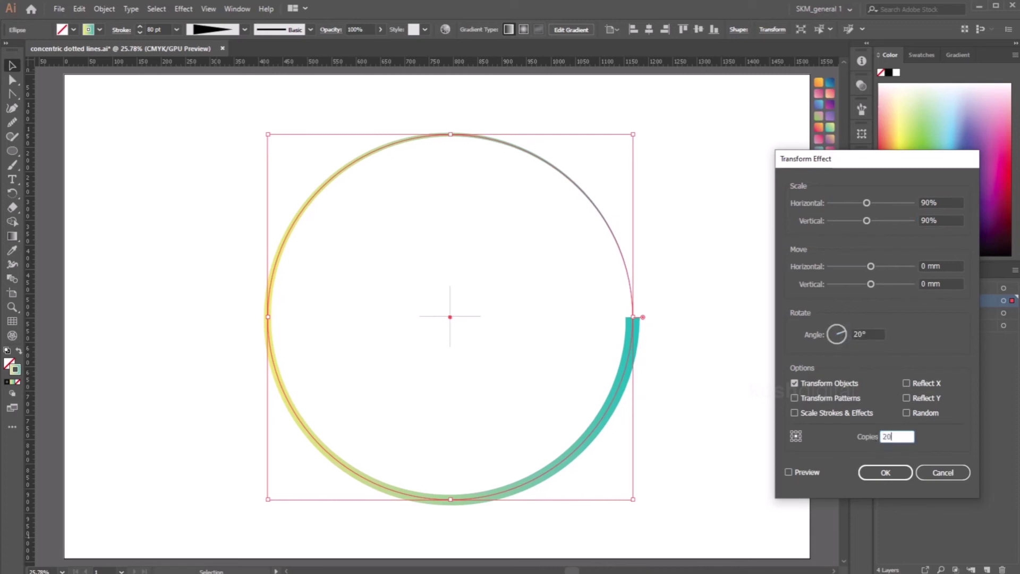
{"action": "left_click", "coordinate": [813, 471]}
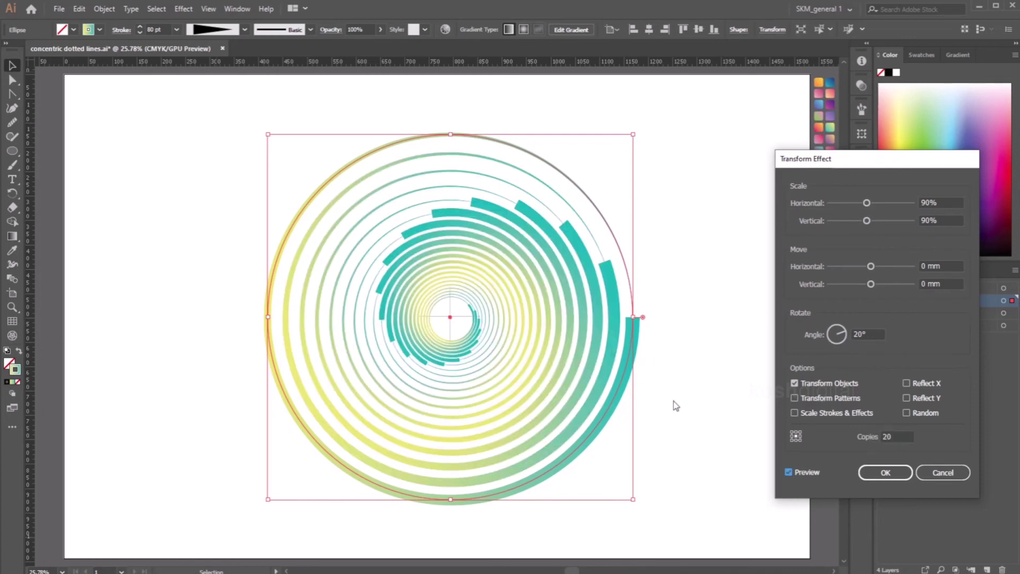
Try the top-left corner as the Transform effect's reference point, and set it to the middle of the left edge
{"action": "left_click", "coordinate": [790, 431]}
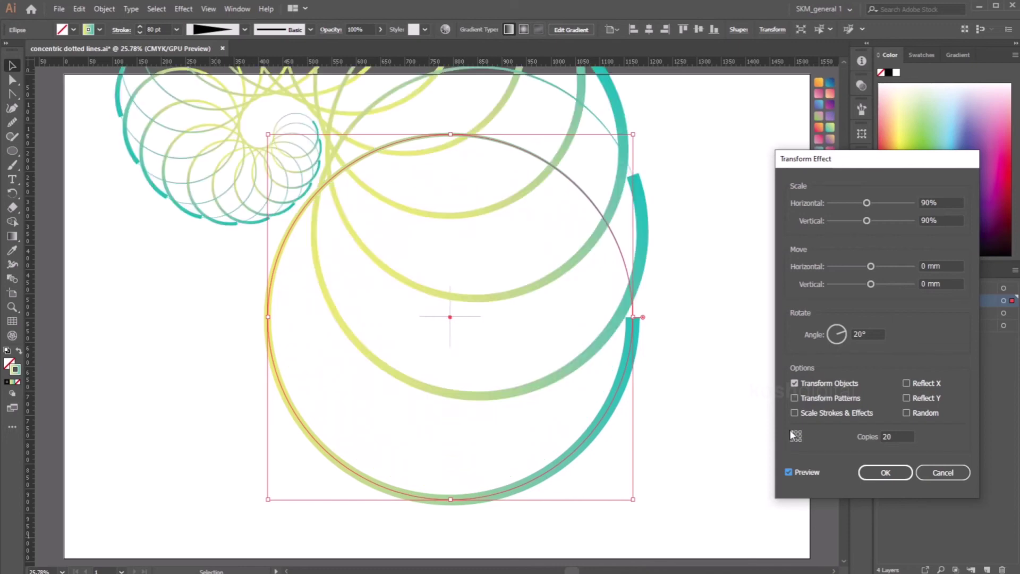
{"action": "left_click", "coordinate": [791, 436]}
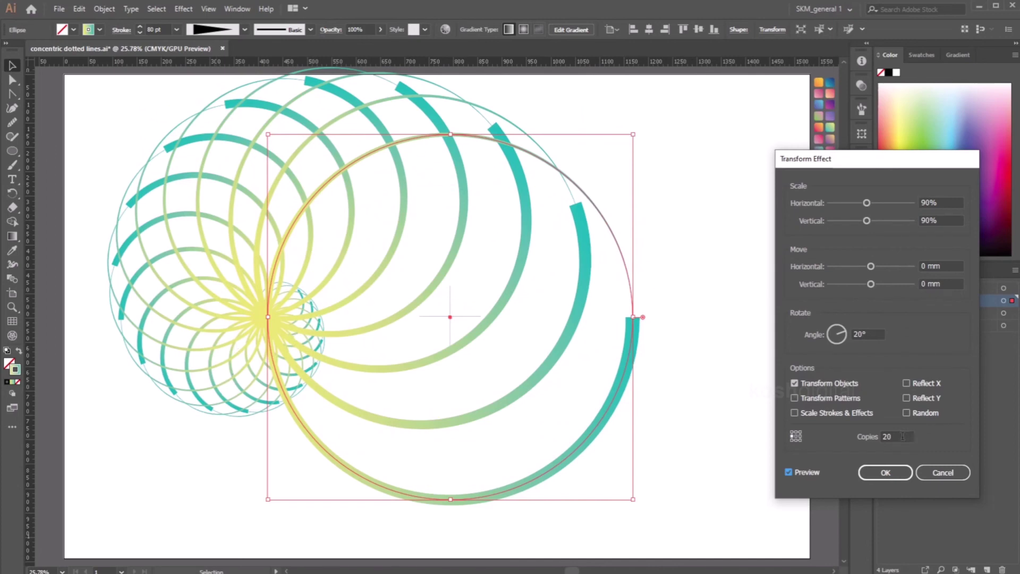
Try Scale Strokes & Effects and one more copy for the circle, and return to 20 copies
{"action": "left_click", "coordinate": [822, 414]}
{"action": "left_click", "coordinate": [892, 437]}
{"action": "key", "text": "Up"}
{"action": "key", "text": "Down"}
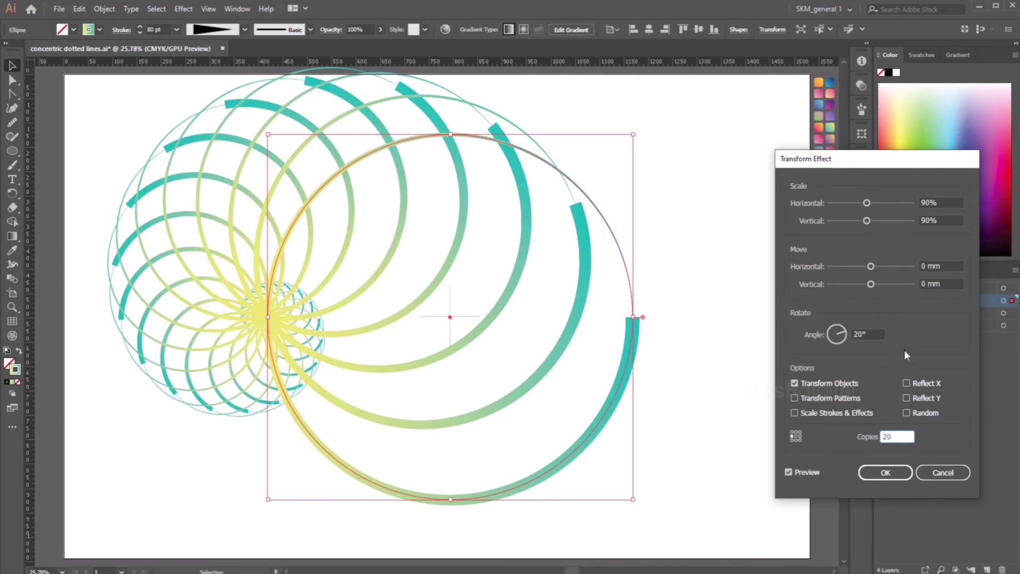
Reduce the circle's rotation angle after trying values between 12° and 24°, apply the effect and deselect the circle
{"action": "left_click", "coordinate": [878, 333]}
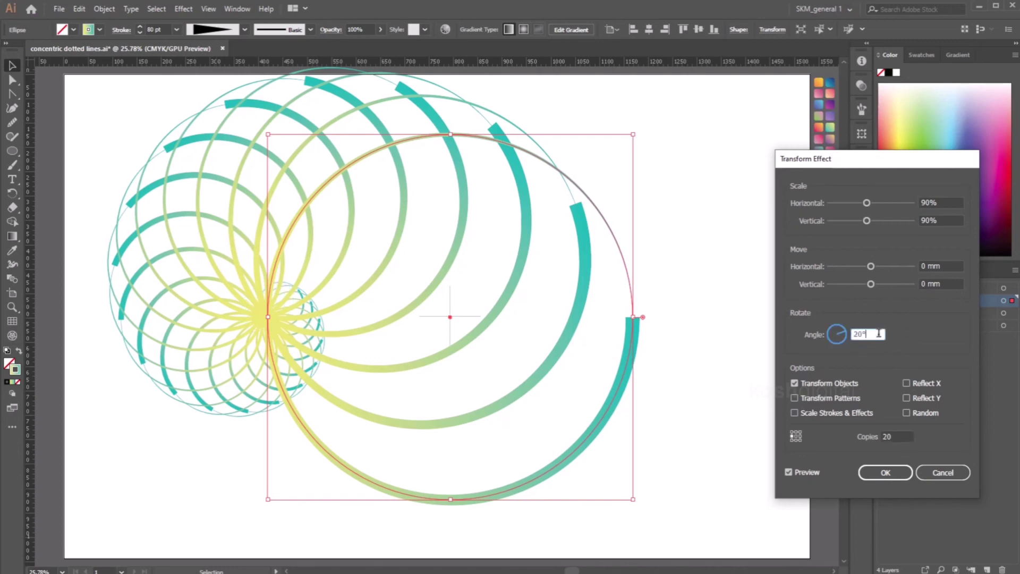
{"action": "key", "text": "Down"}
{"action": "key", "text": "Down"}
{"action": "key", "text": "Down"}
{"action": "key", "text": "Down"}
{"action": "key", "text": "Down"}
{"action": "key", "text": "Down"}
{"action": "key", "text": "Down"}
{"action": "key", "text": "Down"}
{"action": "key", "text": "Down"}
{"action": "key", "text": "Down"}
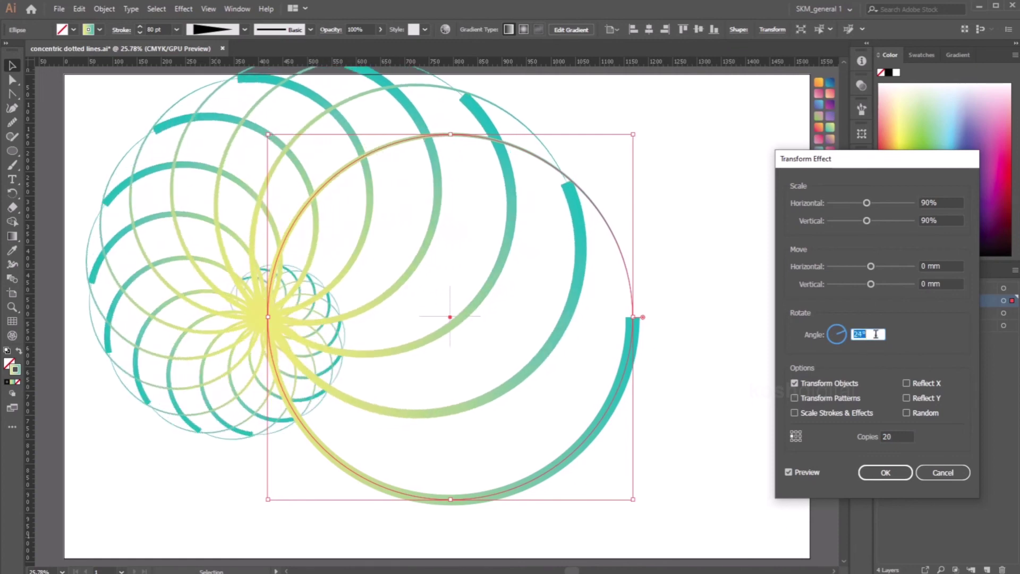
{"action": "key", "text": "Up"}
{"action": "key", "text": "Up"}
{"action": "key", "text": "Up"}
{"action": "key", "text": "Up"}
{"action": "key", "text": "Up"}
{"action": "key", "text": "Up"}
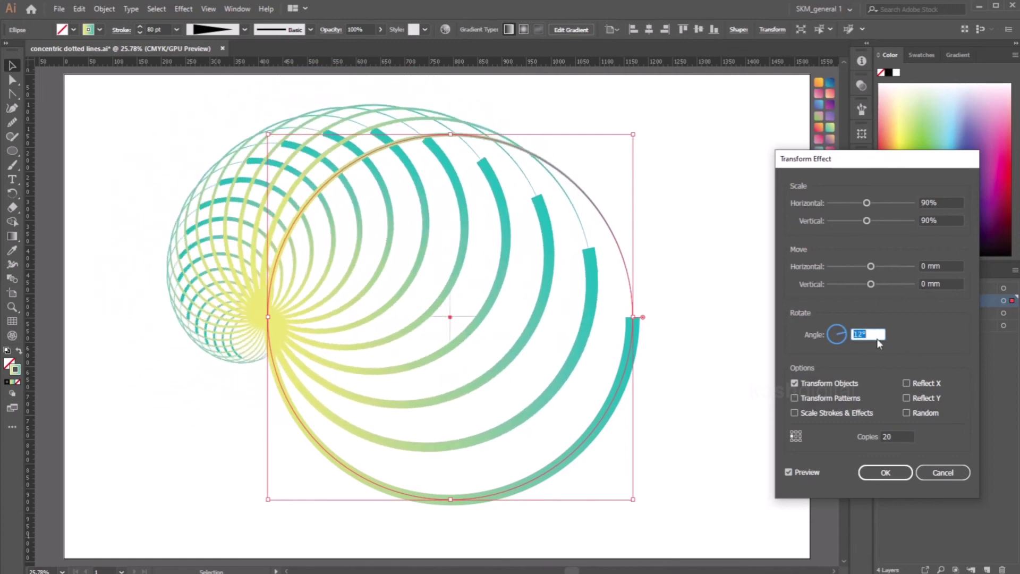
{"action": "left_click", "coordinate": [891, 473]}
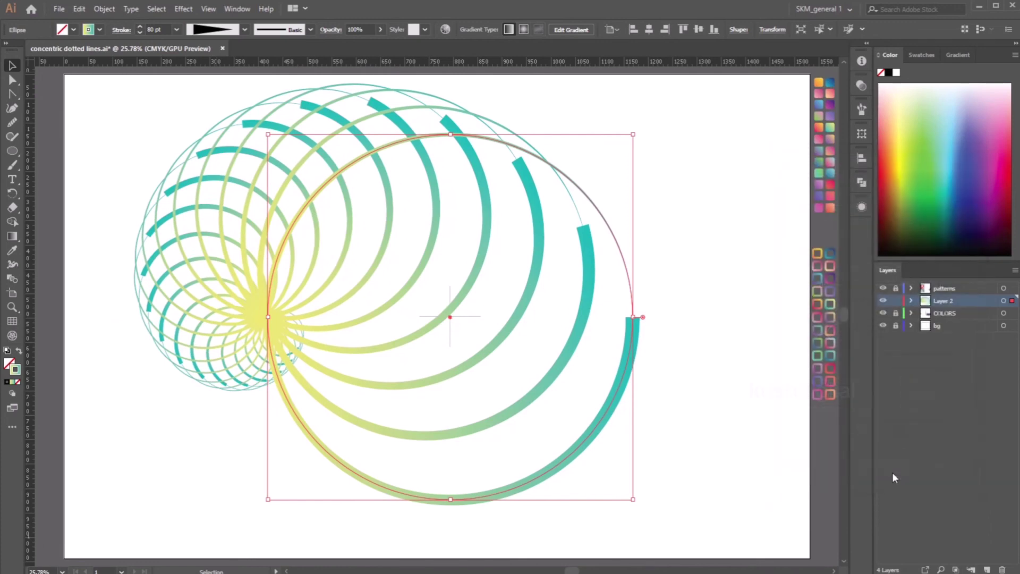
{"action": "left_click", "coordinate": [746, 372]}
Unlock the bg layer and fill its background rectangle with the light blue-to-purple gradient from the sample swatches
{"action": "left_click", "coordinate": [896, 325]}
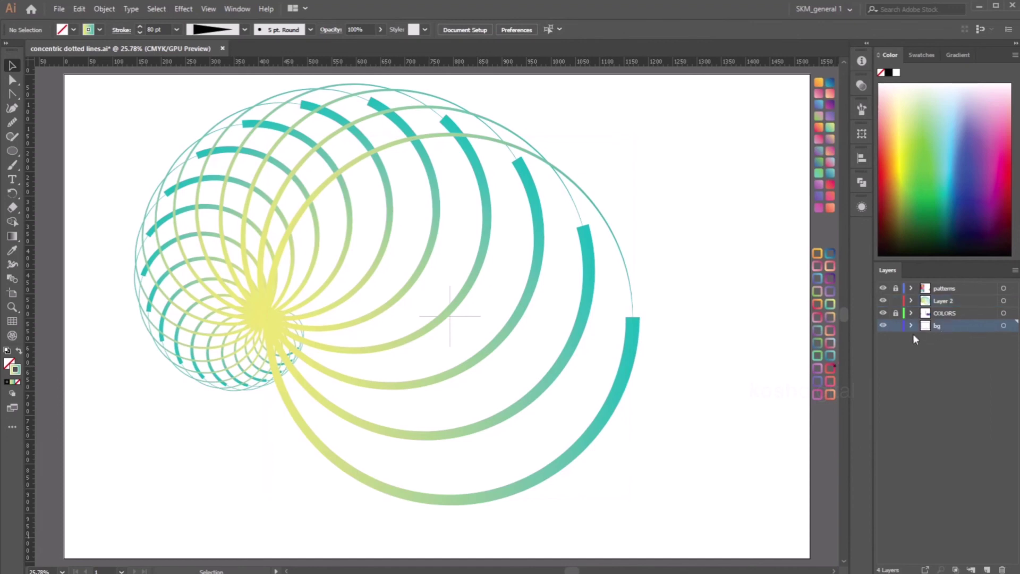
{"action": "left_click", "coordinate": [912, 329]}
{"action": "left_click", "coordinate": [642, 375]}
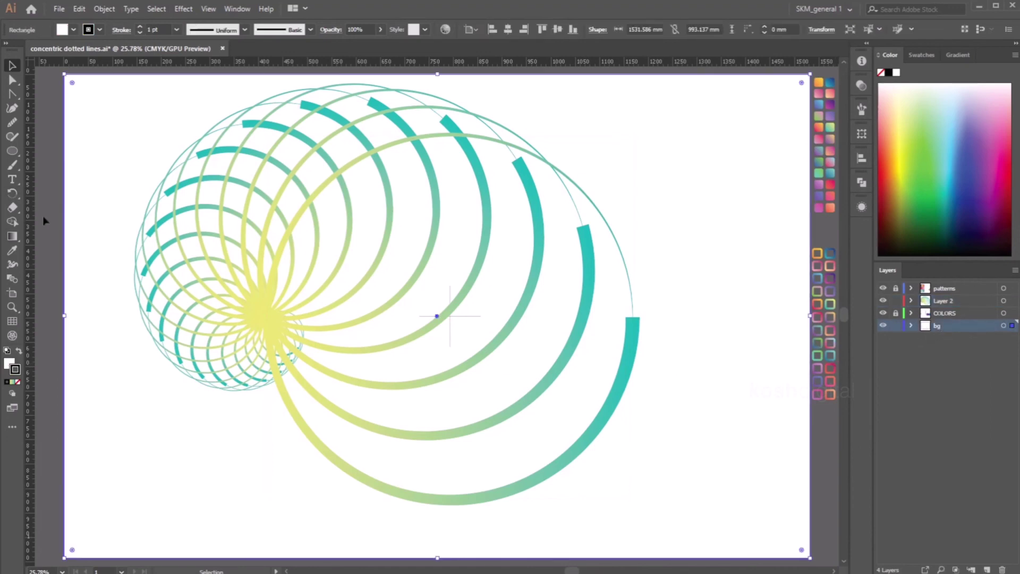
{"action": "key", "text": "i"}
{"action": "left_click", "coordinate": [822, 103]}
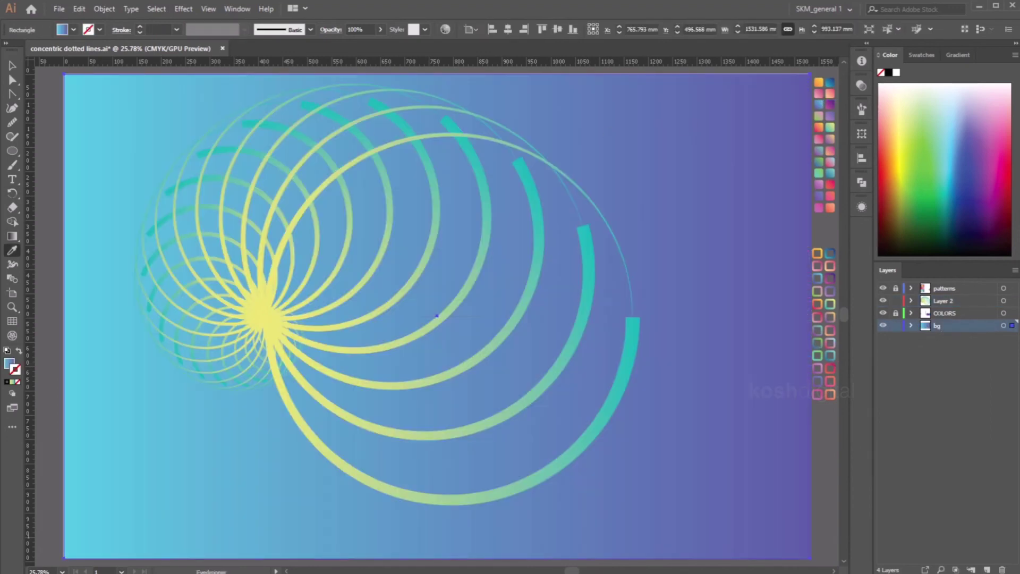
{"action": "left_click", "coordinate": [11, 65]}
Set the transformed circle's blending mode to Overlay and deselect it
{"action": "left_click", "coordinate": [266, 319]}
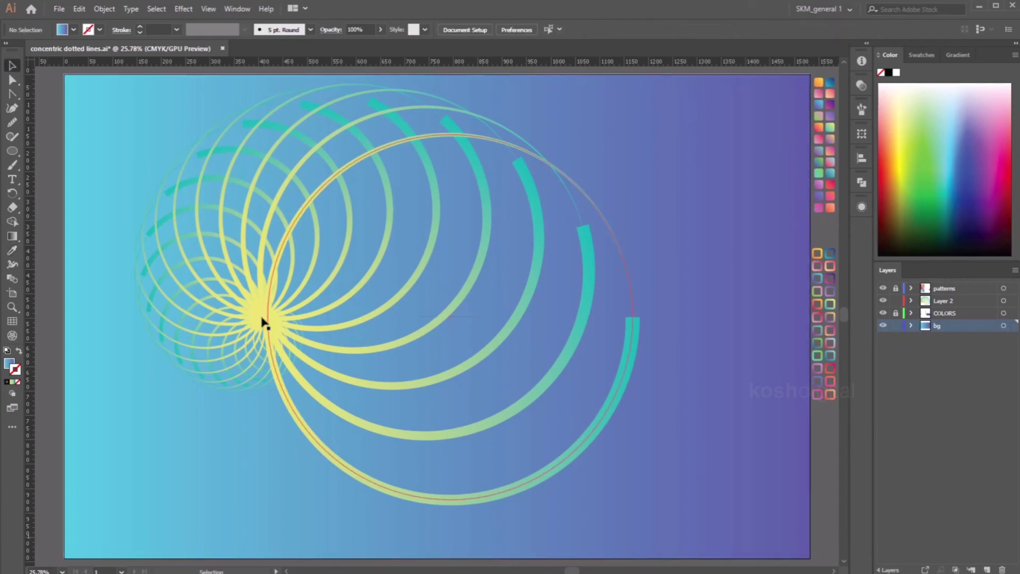
{"action": "left_click", "coordinate": [862, 86]}
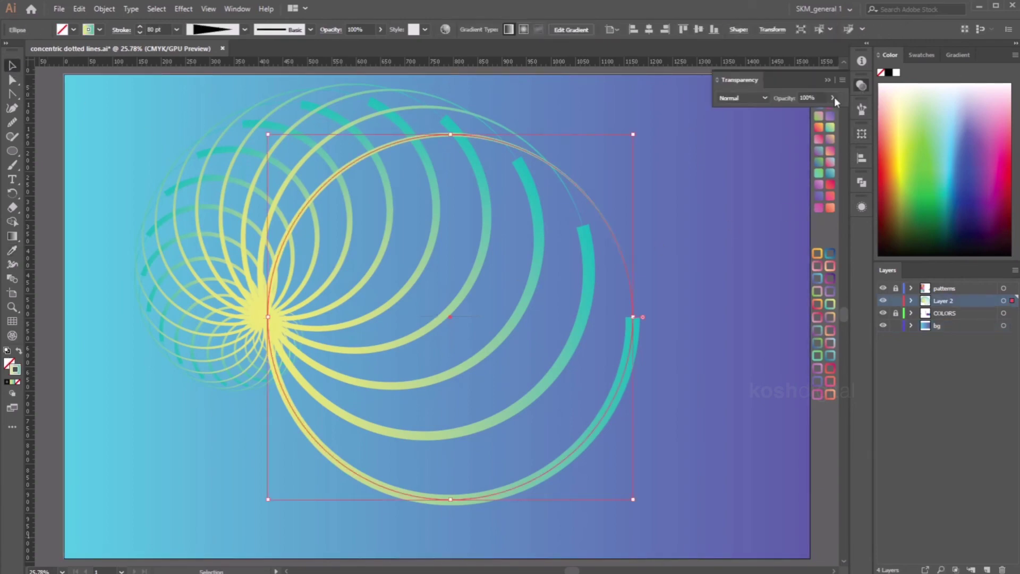
{"action": "left_click", "coordinate": [240, 9]}
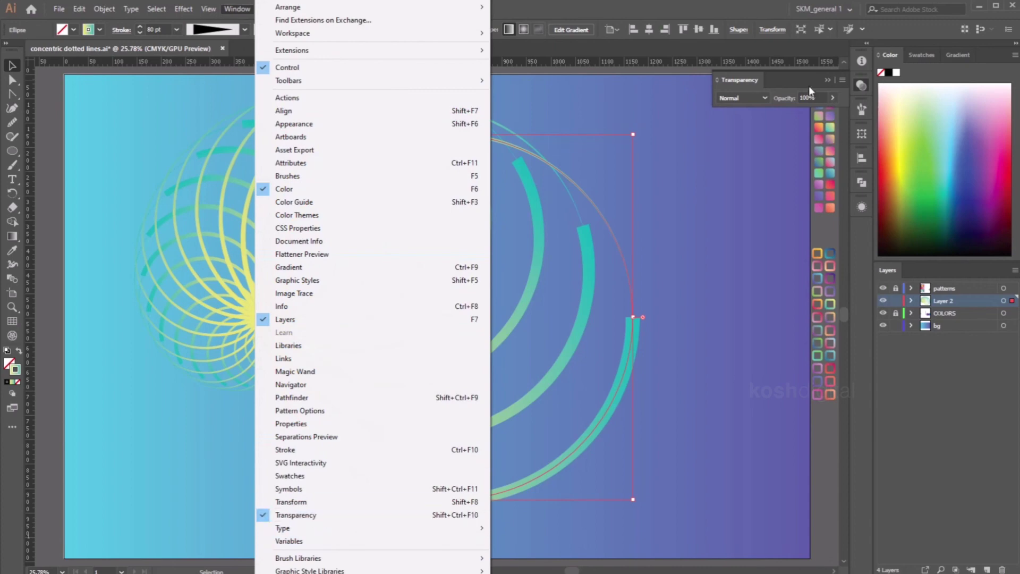
{"action": "left_click", "coordinate": [751, 80]}
{"action": "left_click", "coordinate": [861, 86]}
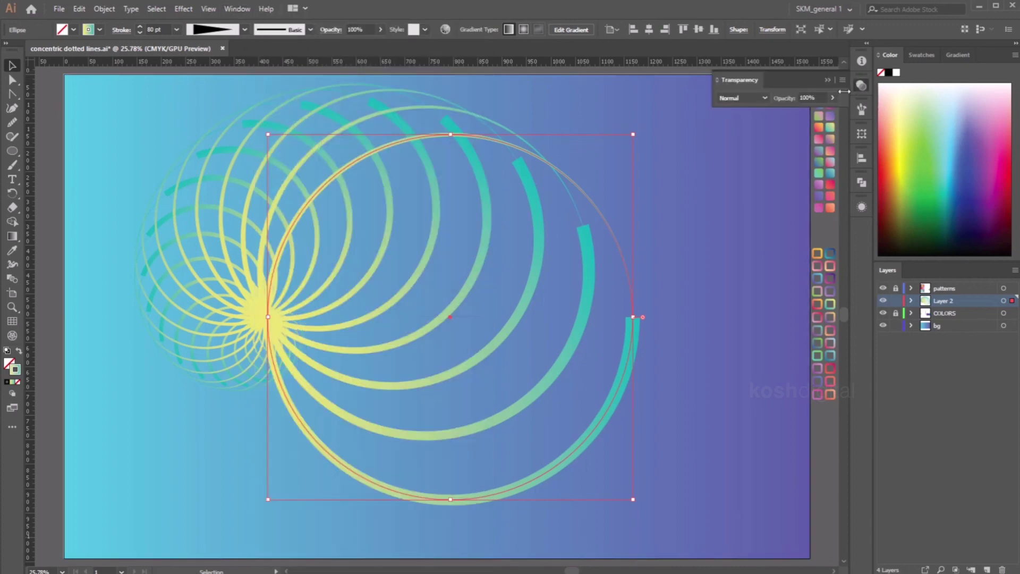
{"action": "left_click", "coordinate": [764, 98]}
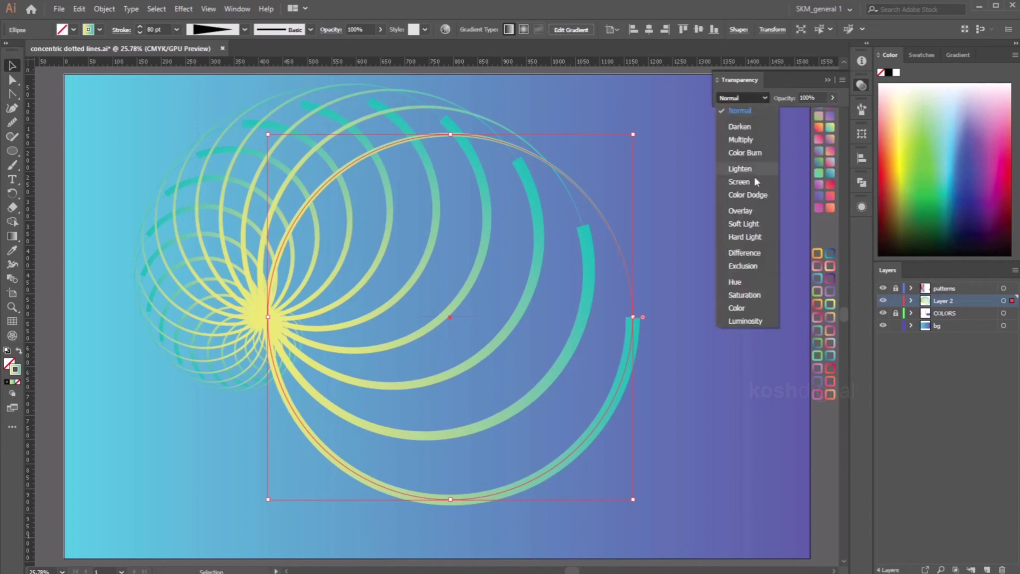
{"action": "left_click", "coordinate": [747, 211]}
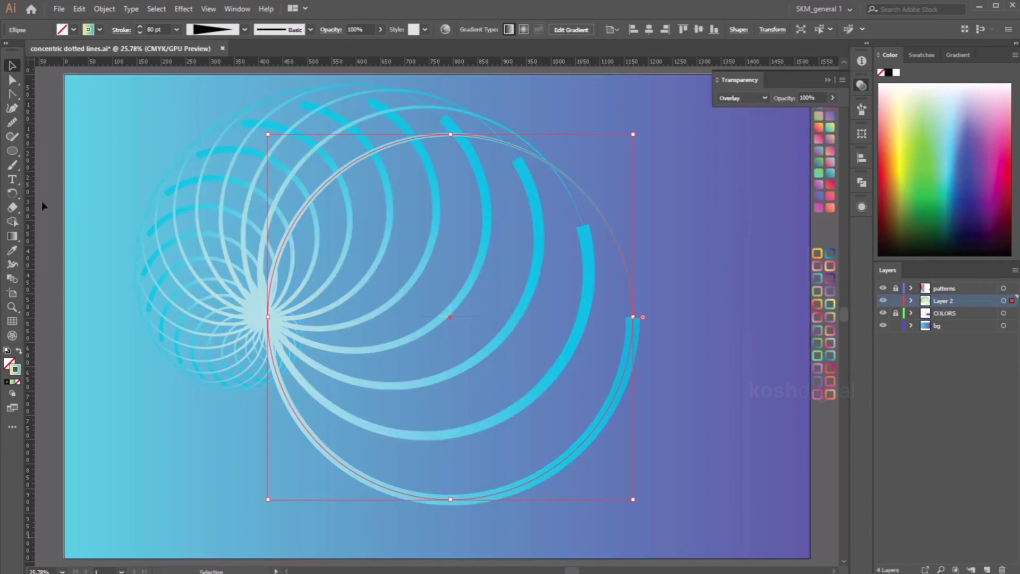
{"action": "key", "text": "ctrl+shift+a"}
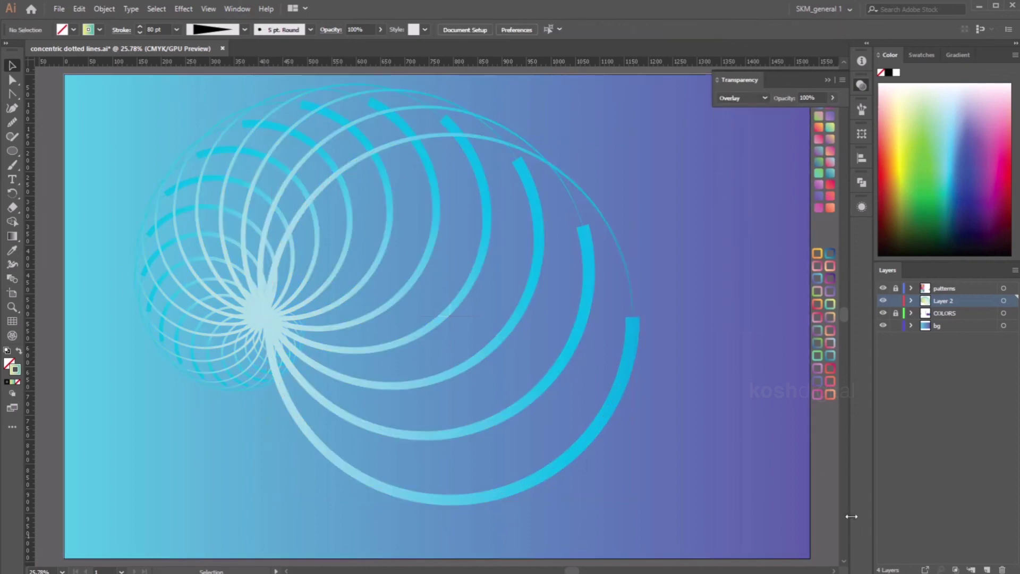
Edit the circle's Transform effect with preview enabled, setting both horizontal and vertical scale to 95%
{"action": "left_click", "coordinate": [264, 313]}
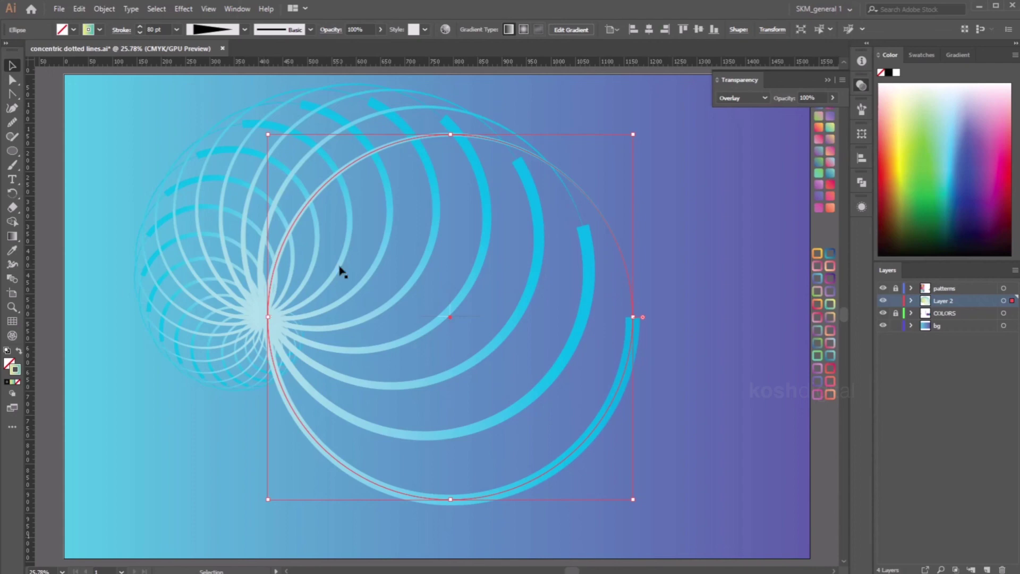
{"action": "left_click", "coordinate": [861, 206]}
{"action": "left_click", "coordinate": [753, 265]}
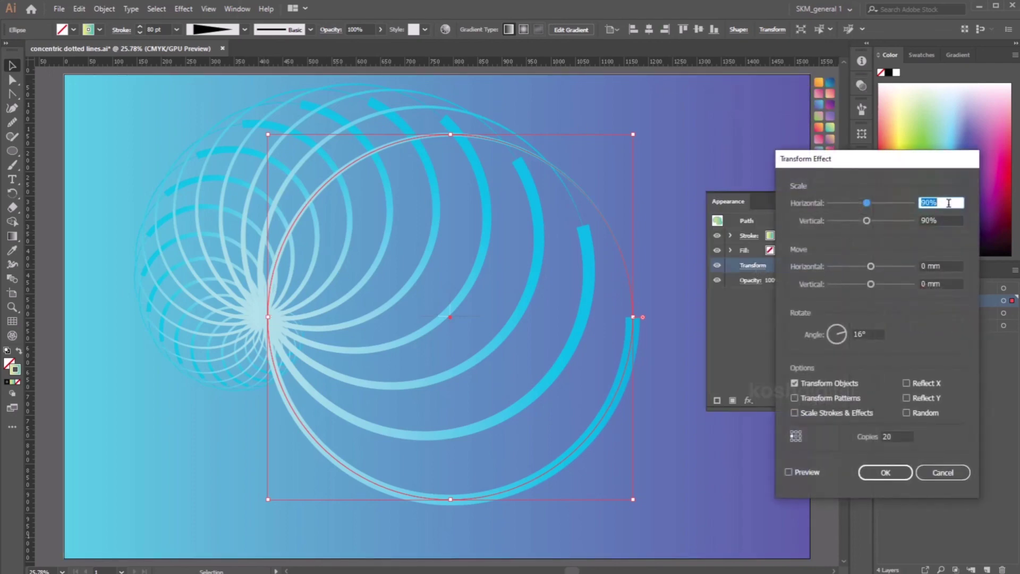
{"action": "left_click", "coordinate": [796, 470]}
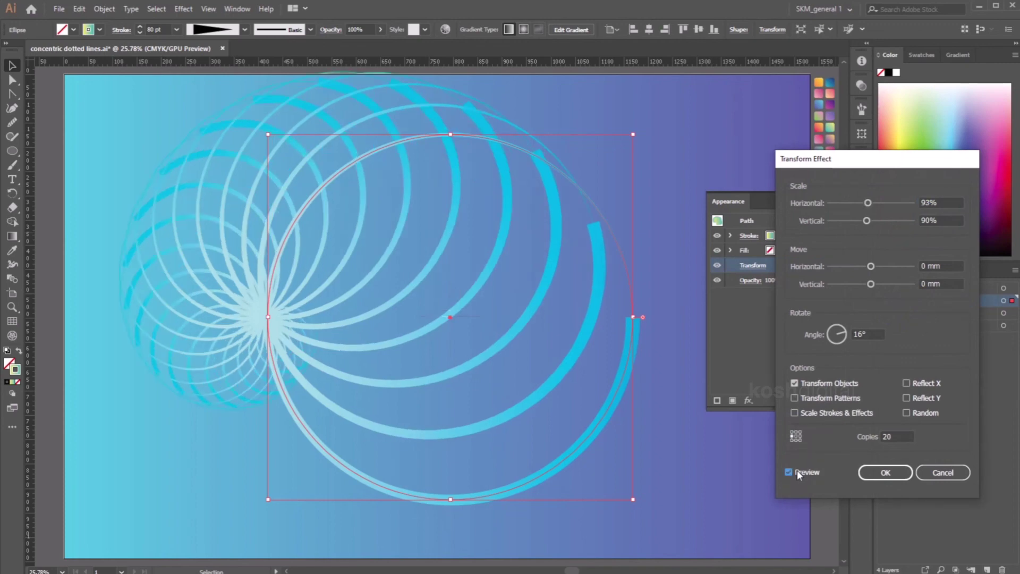
{"action": "double_click", "coordinate": [941, 221]}
{"action": "type", "text": "95"}
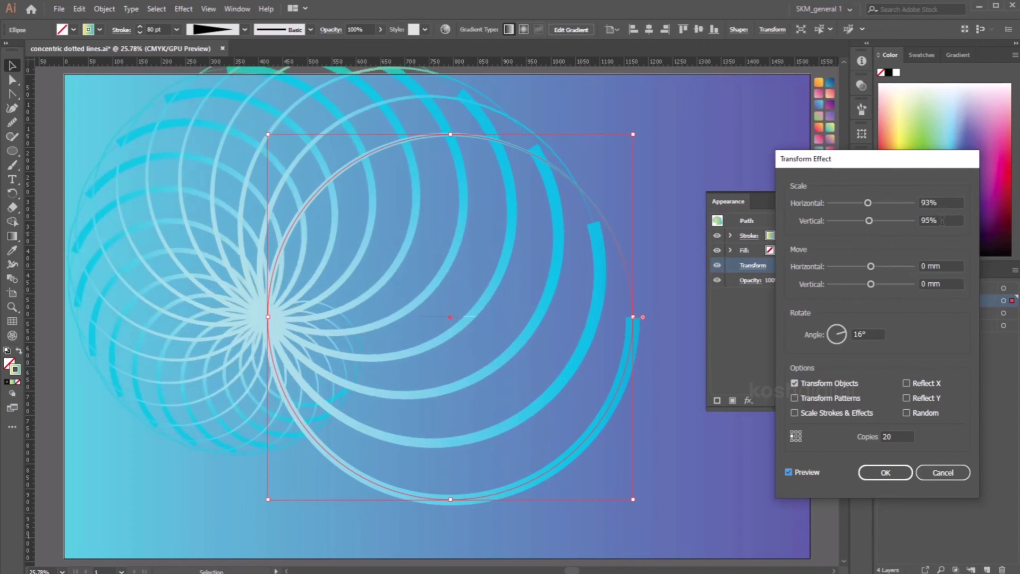
{"action": "double_click", "coordinate": [948, 202]}
{"action": "key", "text": "Up"}
{"action": "key", "text": "Up"}
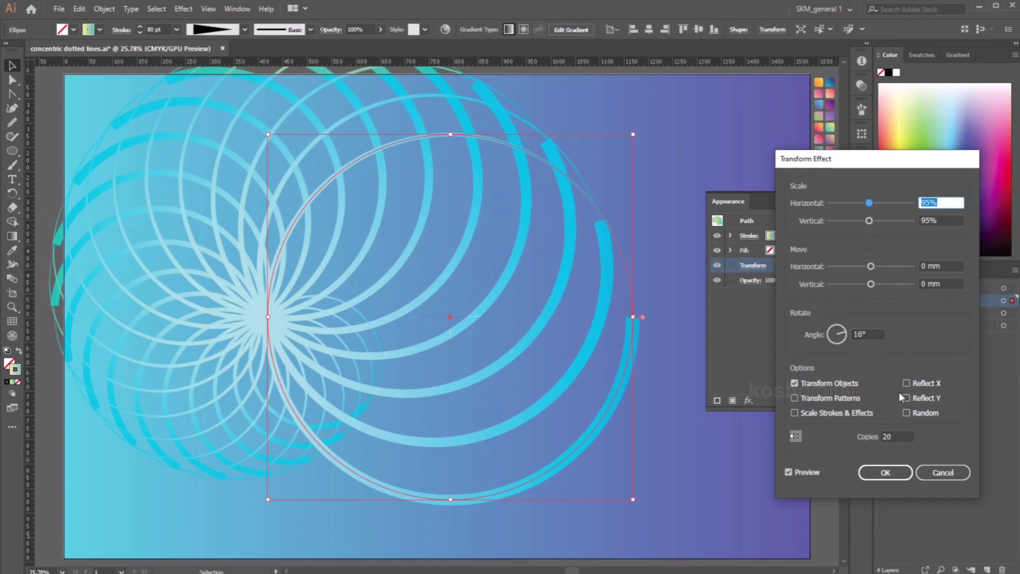
Set the Transform effect's rotation angle to 14° for the circle
{"action": "double_click", "coordinate": [870, 333]}
{"action": "key", "text": "Up"}
{"action": "key", "text": "Up"}
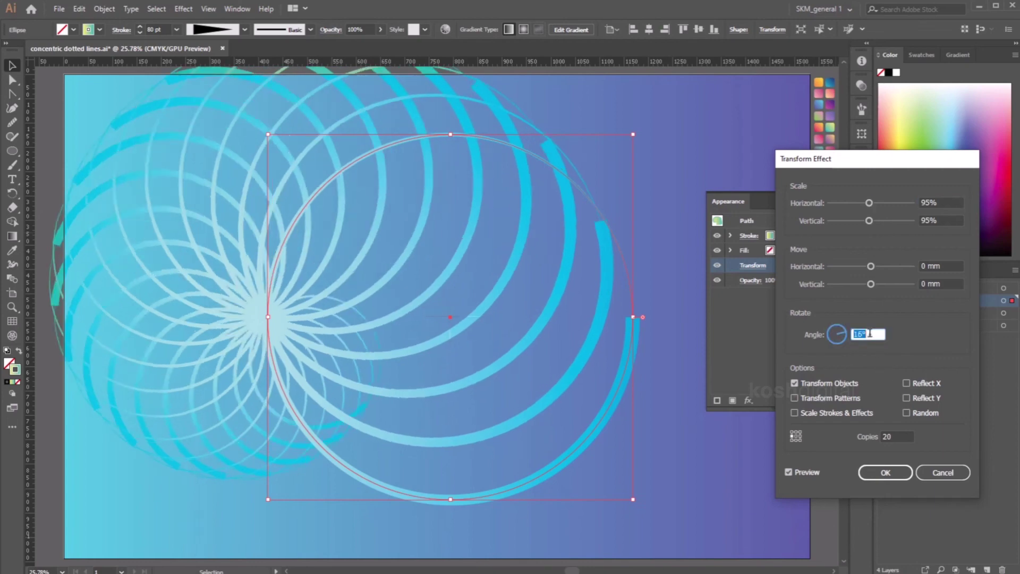
{"action": "key", "text": "Down"}
{"action": "key", "text": "Down"}
{"action": "key", "text": "Down"}
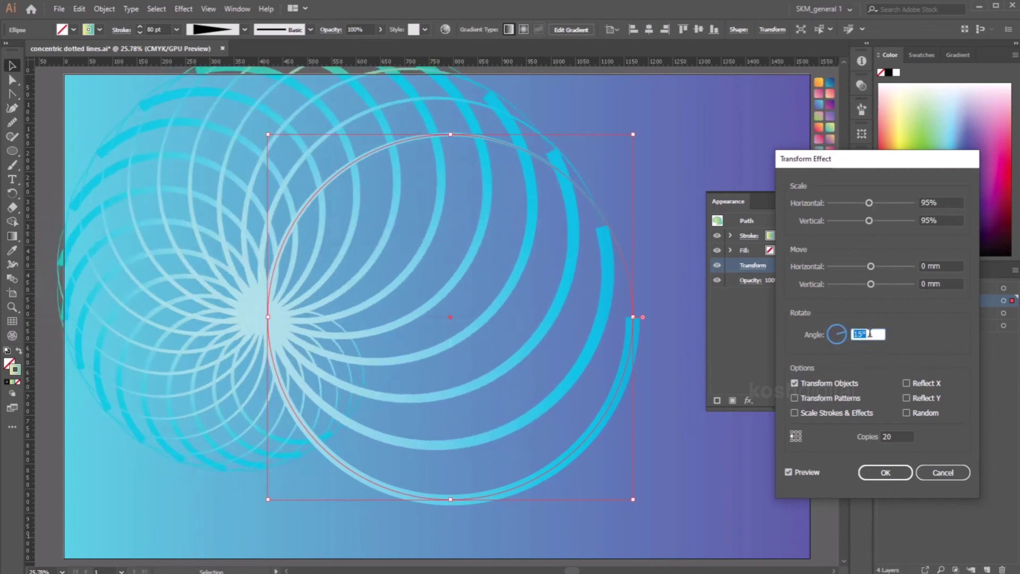
{"action": "key", "text": "Down"}
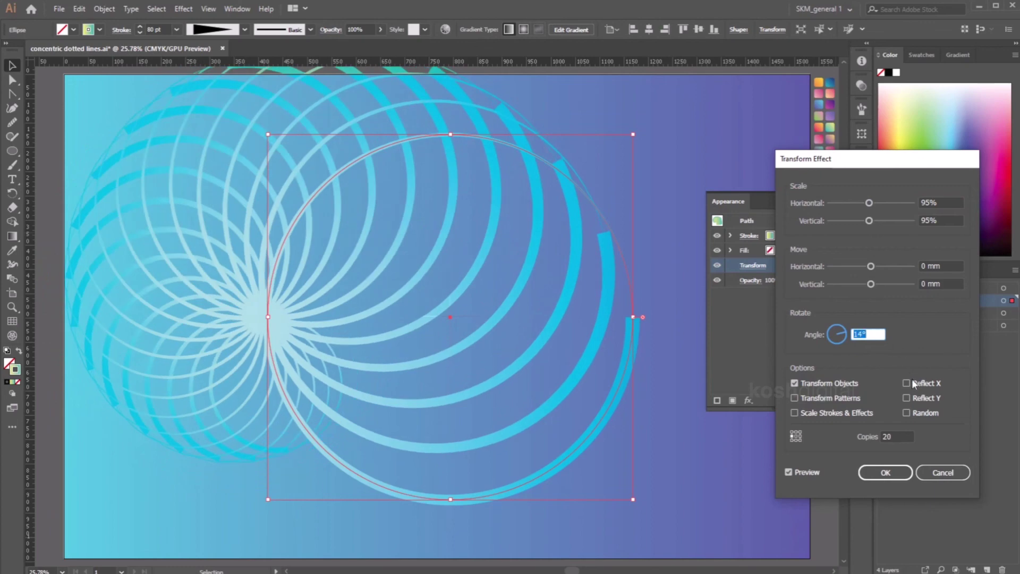
Set the number of copies in the circle's Transform effect to 24
{"action": "left_click", "coordinate": [899, 436]}
{"action": "key", "text": "Up"}
{"action": "key", "text": "Up"}
{"action": "key", "text": "Up"}
{"action": "key", "text": "Up"}
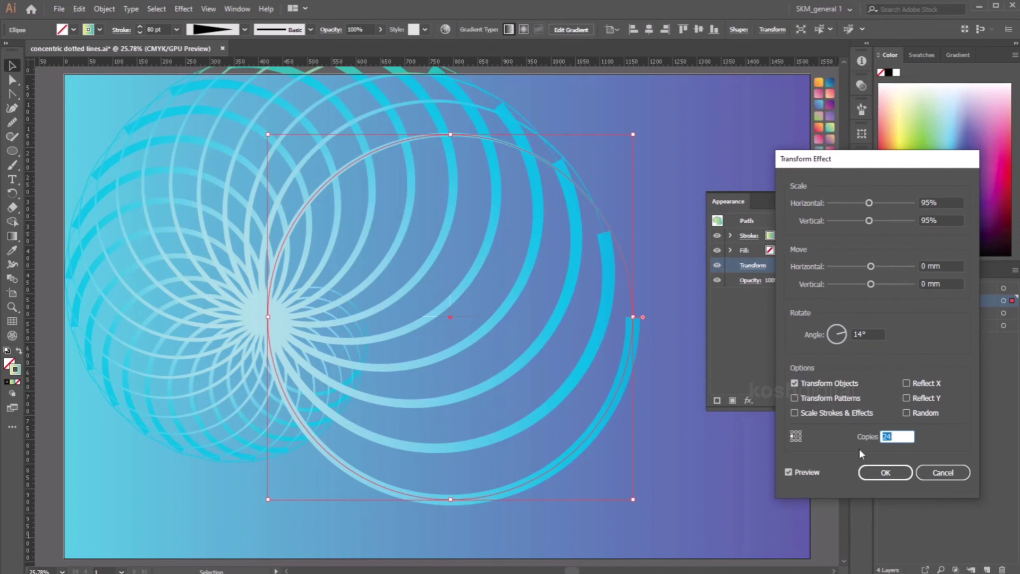
Try the Random option on the circle's copies, turn it off again and apply the Transform effect
{"action": "left_click", "coordinate": [926, 413]}
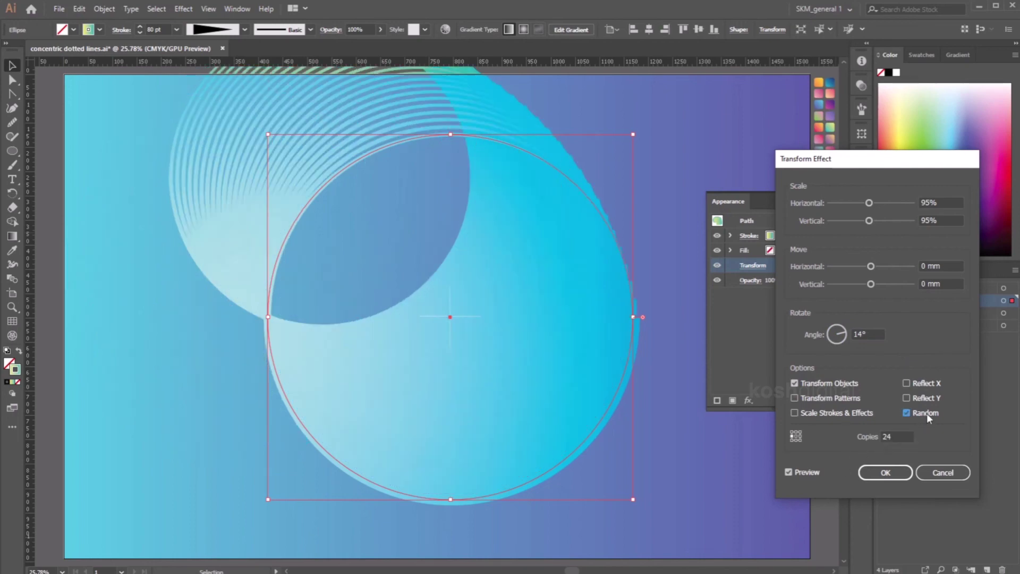
{"action": "left_click", "coordinate": [926, 412]}
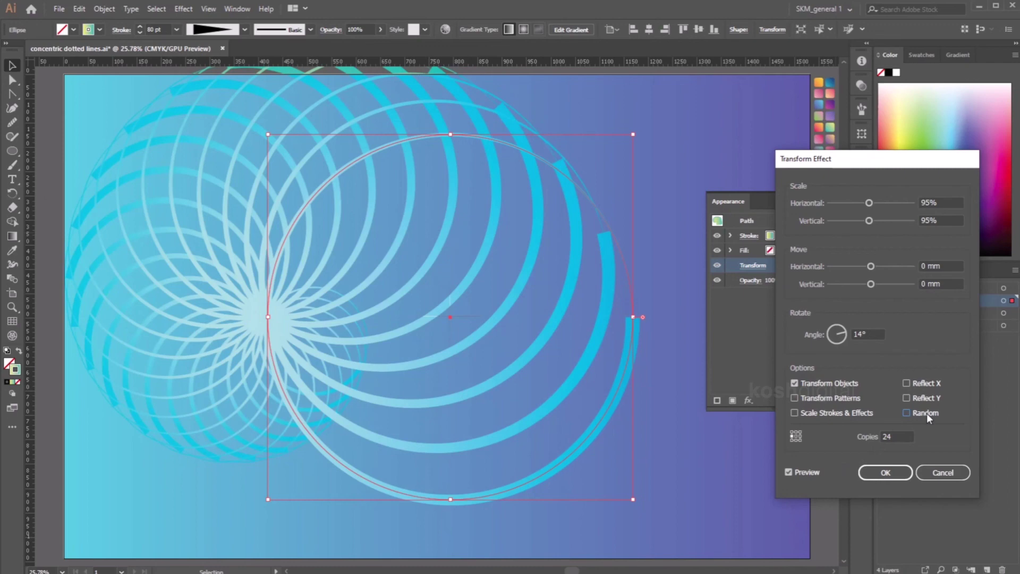
{"action": "left_click", "coordinate": [885, 473]}
Try adjusting the opacity of the Overlay-blended circle pattern and leave it at 100%
{"action": "left_click", "coordinate": [861, 86]}
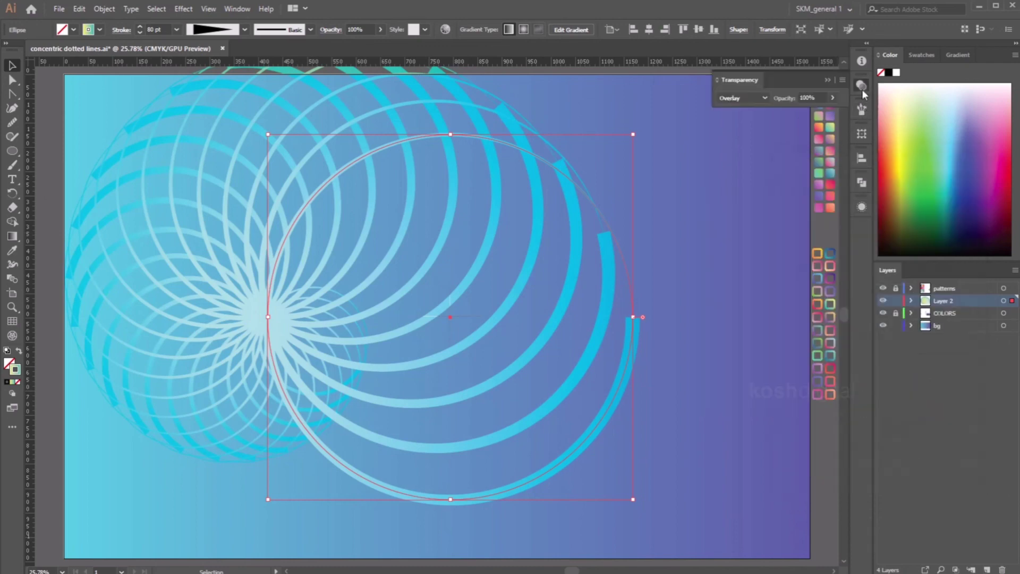
{"action": "left_click", "coordinate": [832, 99]}
{"action": "mouse_move", "coordinate": [831, 112]}
{"action": "left_mouse_down"}
{"action": "mouse_move", "coordinate": [812, 114]}
{"action": "mouse_move", "coordinate": [844, 112]}
{"action": "left_mouse_up"}
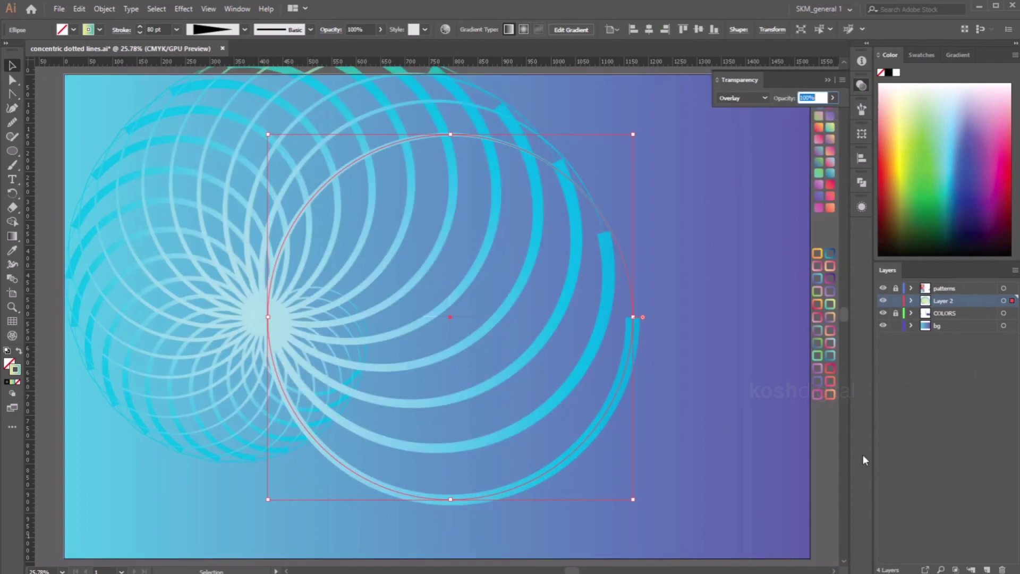